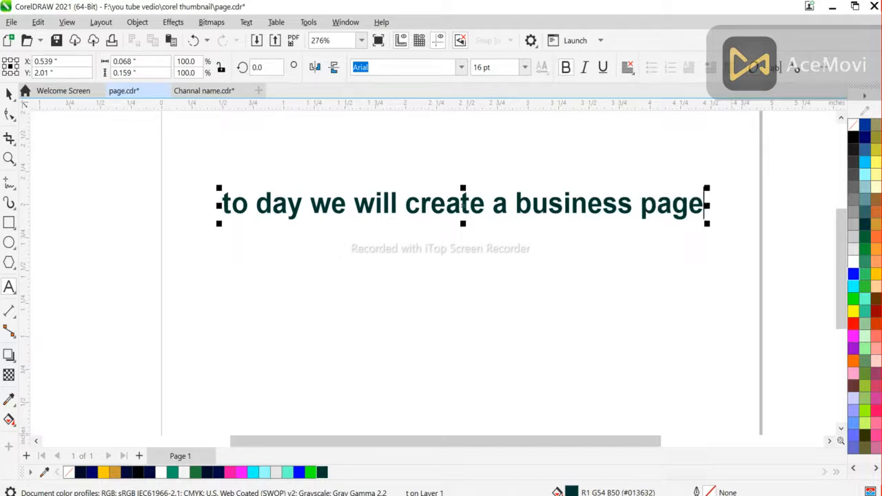
- Clear the text "to day we will create a business page" from the page
key(Escape)
key(Escape)
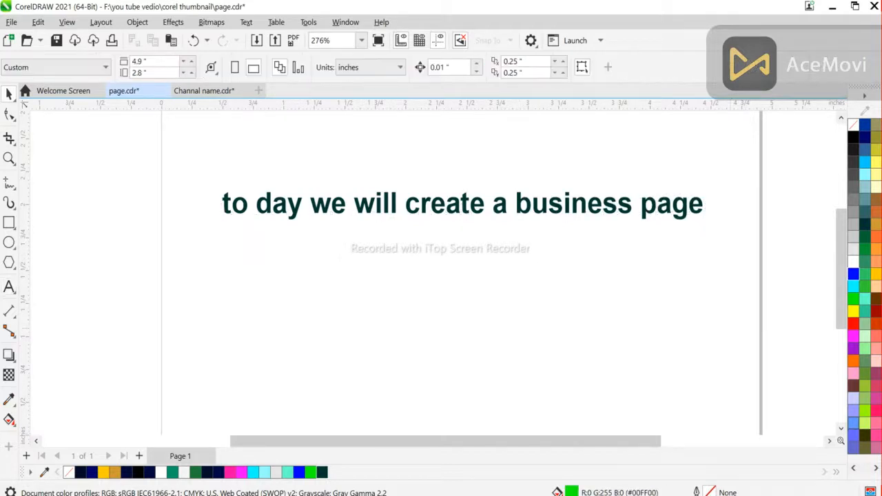
drag(462, 203, 436, 252)
key(Escape)
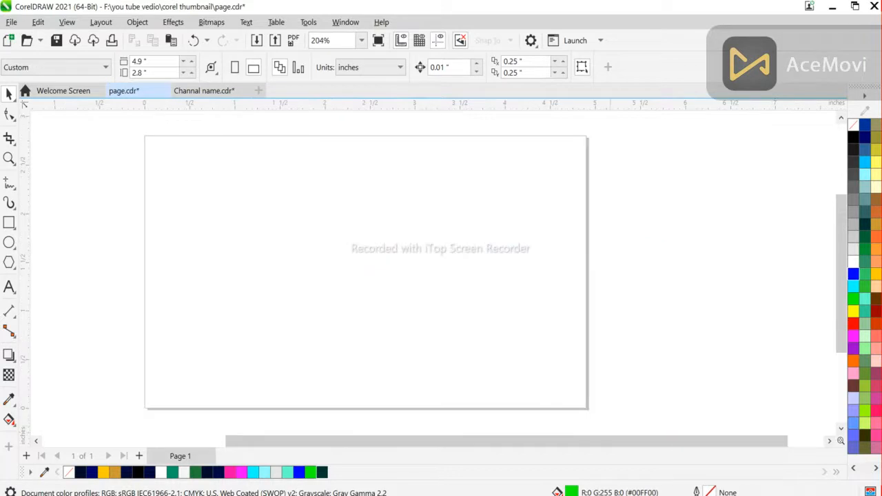
- Draw a rectangle about 2.7 by 0.92 inches, with a black outline and no fill
click(9, 223)
drag(119, 219, 364, 308)
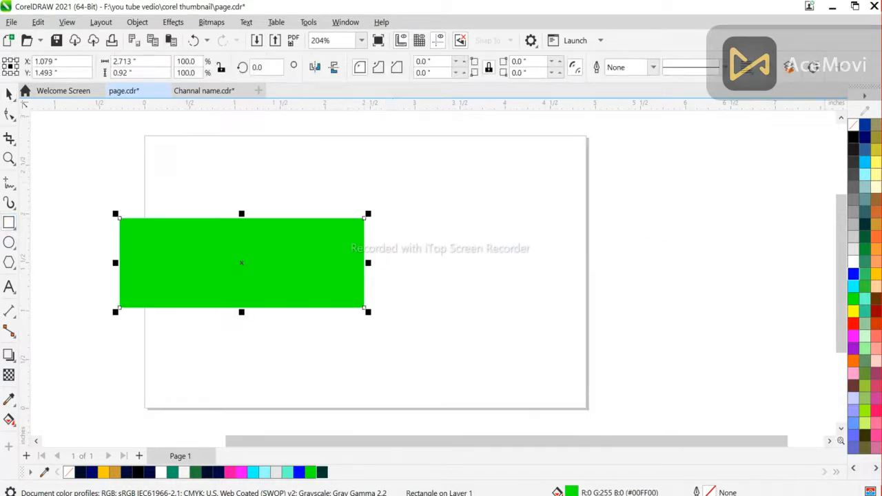
right_click(853, 137)
click(853, 125)
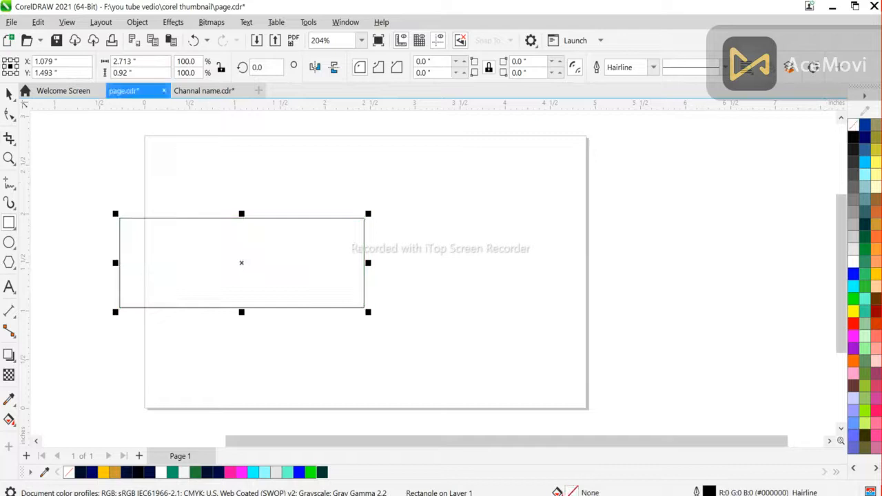
- Resize the rectangle to 4.9 by 2.8 inches and centre it on the page
drag(141, 61, 88, 61)
text(4.9)
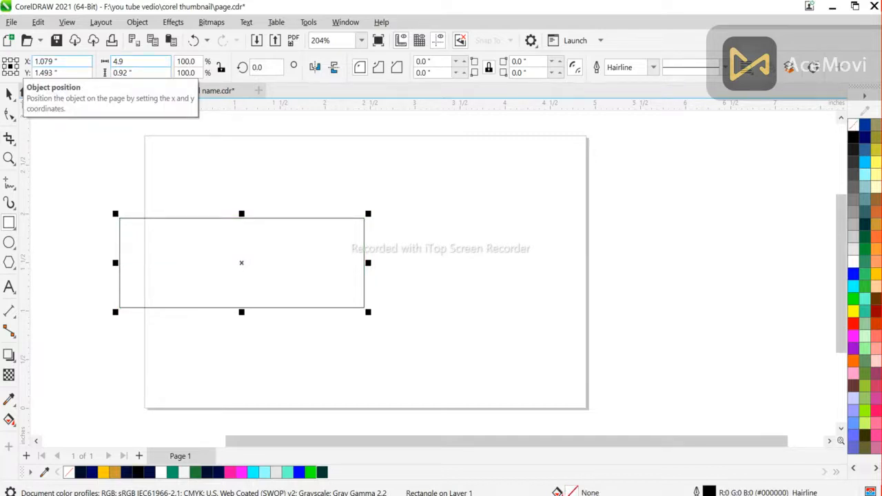
key(Tab)
text(2.8)
key(Return)
key(p)
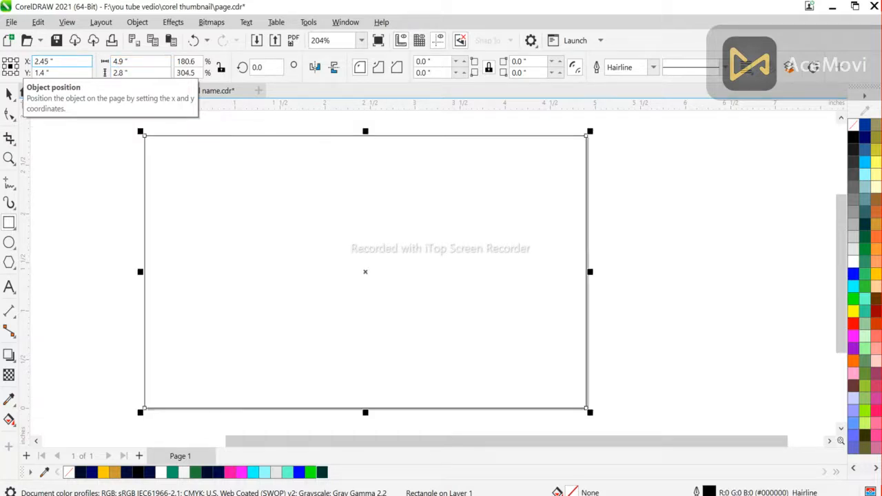
key(Escape)
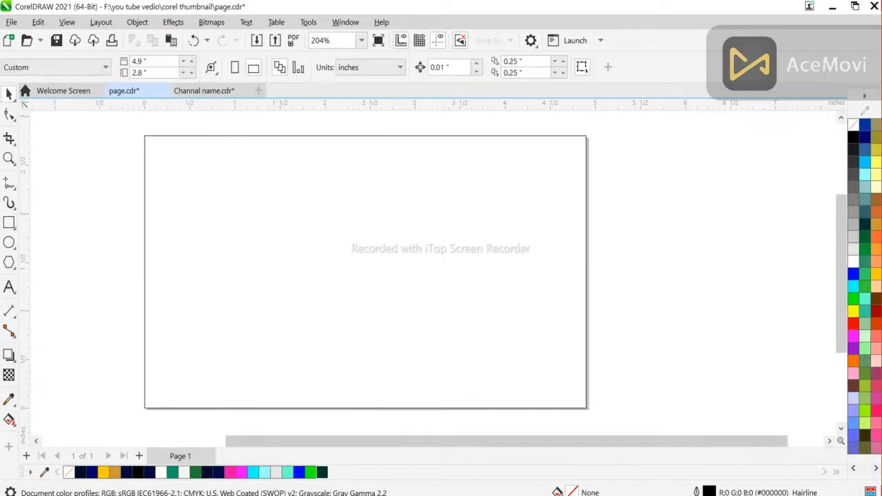
- Add the text "import all data" inside the upper part of the rectangle
key(F8)
click(191, 224)
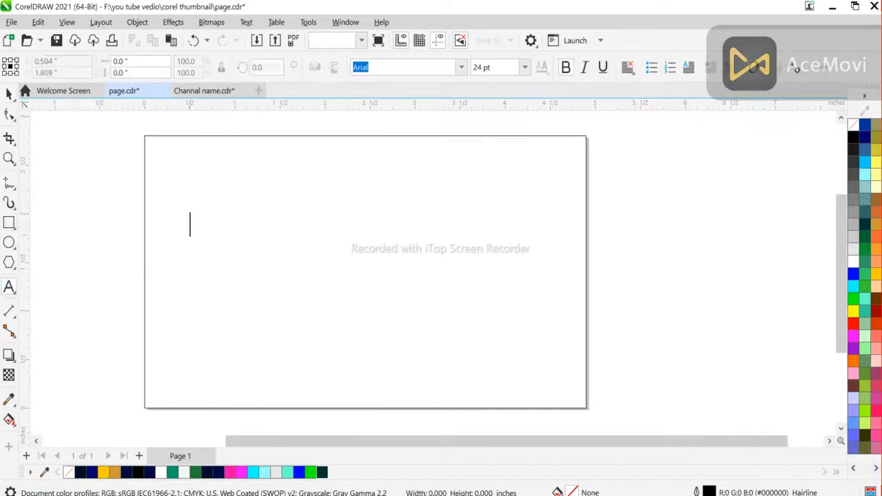
text(i)
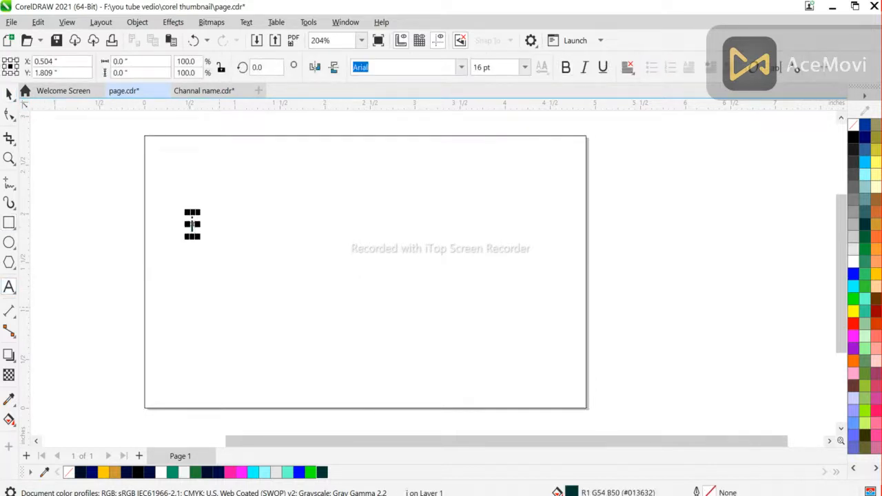
text(mport all data)
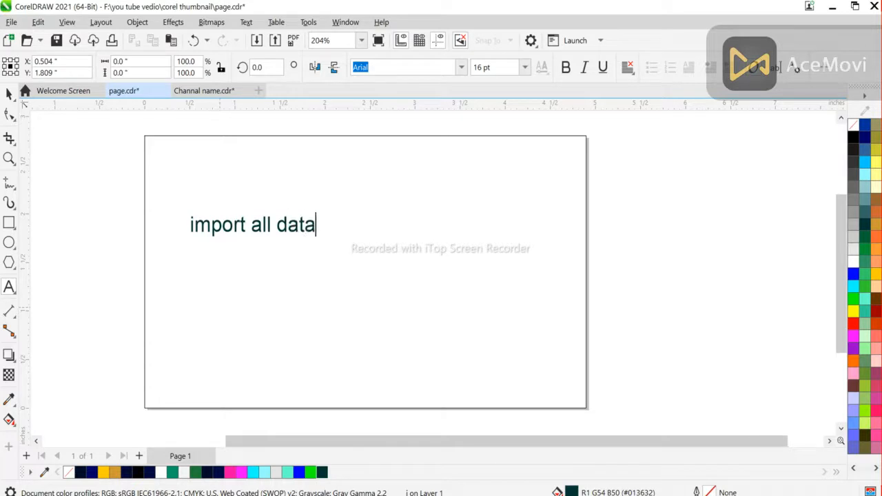
key(ctrl+space)
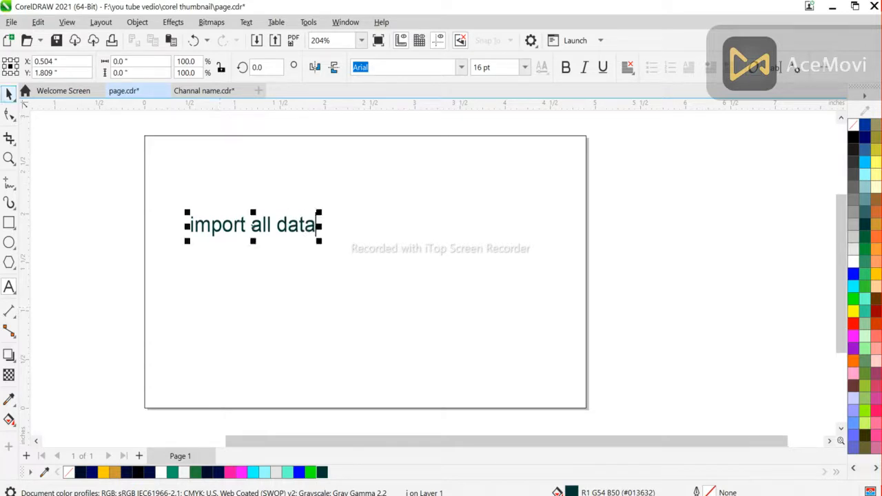
key(Escape)
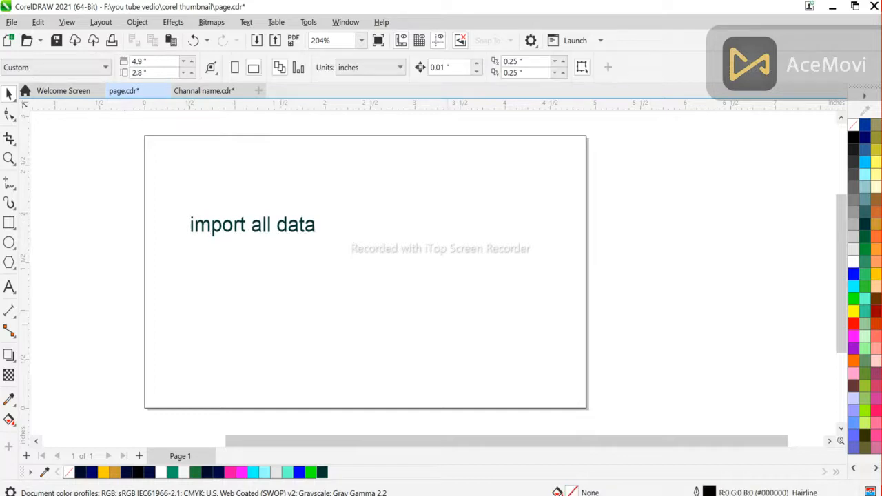
- Import the clothing, woman, logo and social icon images, and delete the "import all data" text
key(ctrl+i)
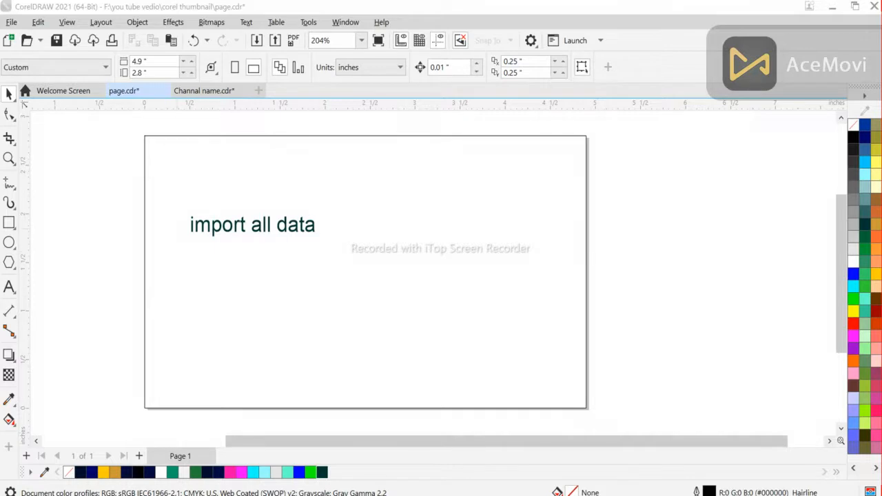
click(252, 224)
key(Delete)
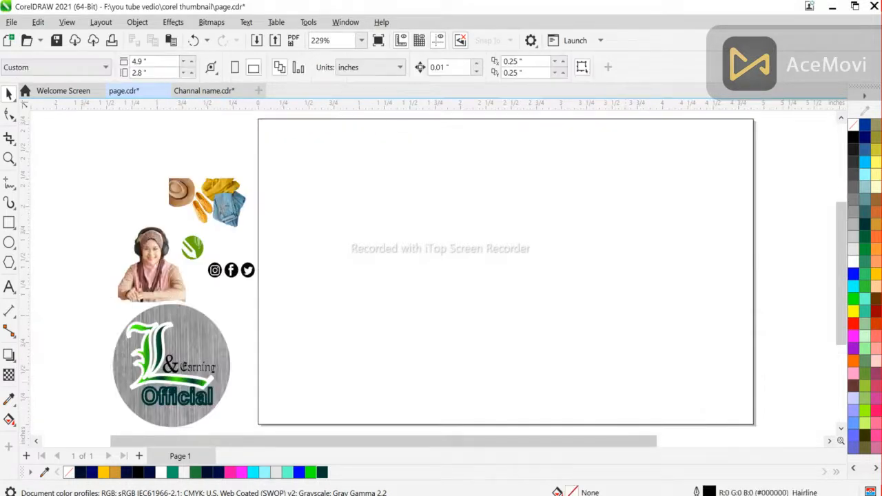
- Fill the page-sized rectangle with the very dark navy shade #000C28
key(Tab)
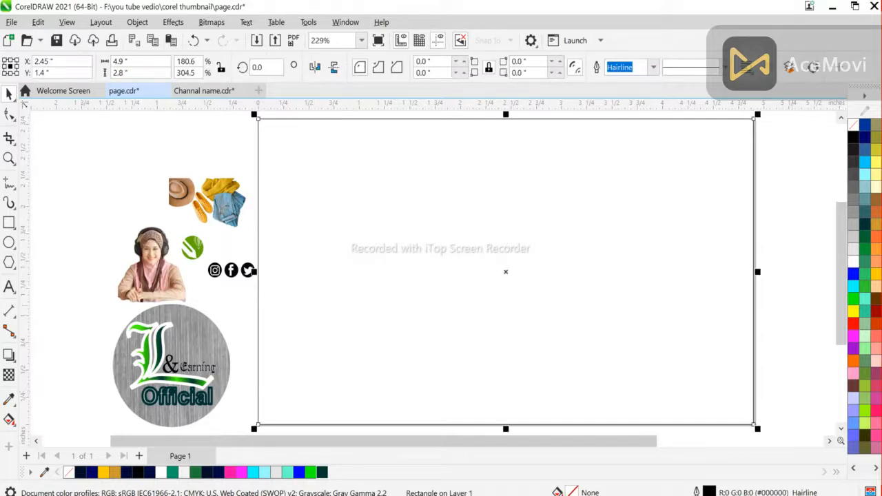
click(865, 137)
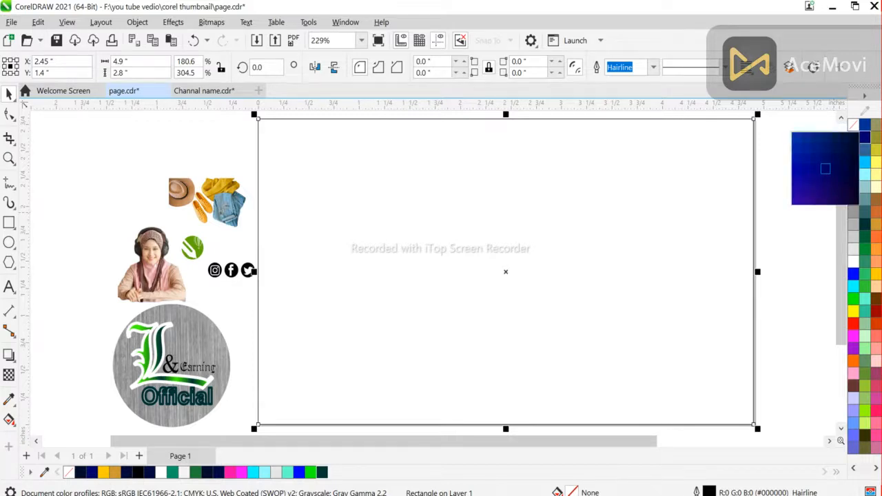
click(825, 168)
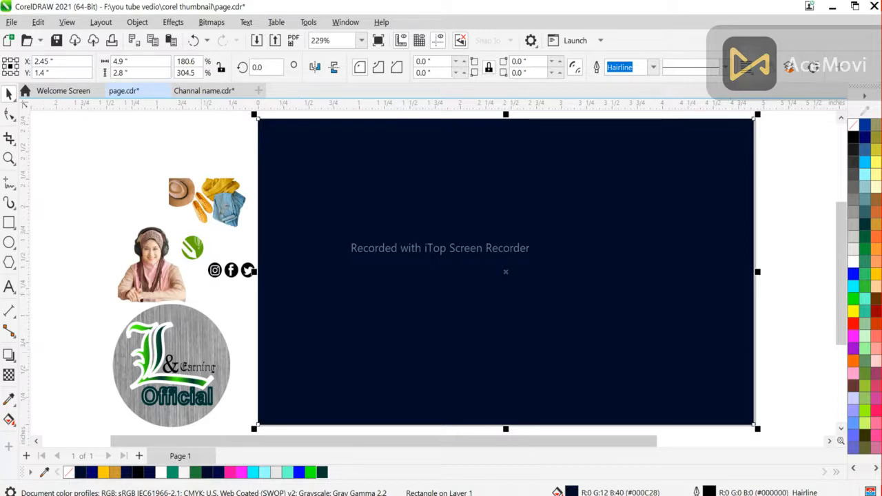
- Apply an elliptical fountain fill to the rectangle, with dark blue #000066 at the centre and dark navy at the edges
key(g)
drag(259, 278, 755, 278)
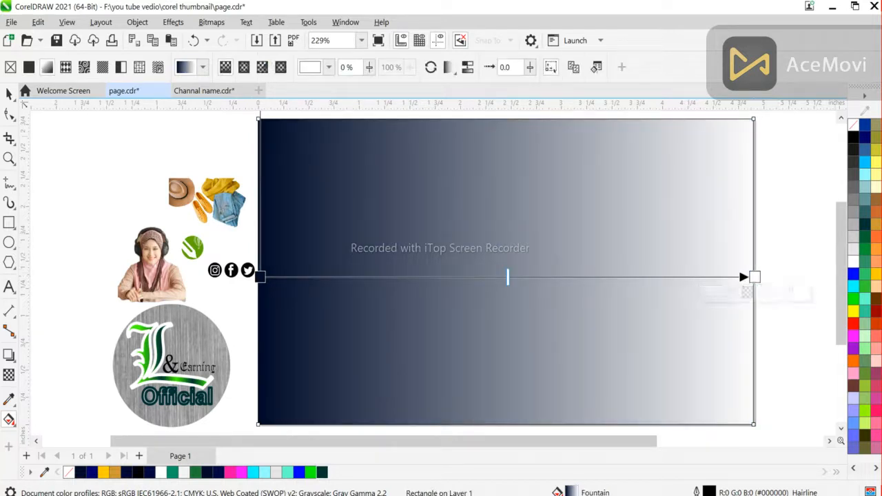
click(751, 293)
click(813, 173)
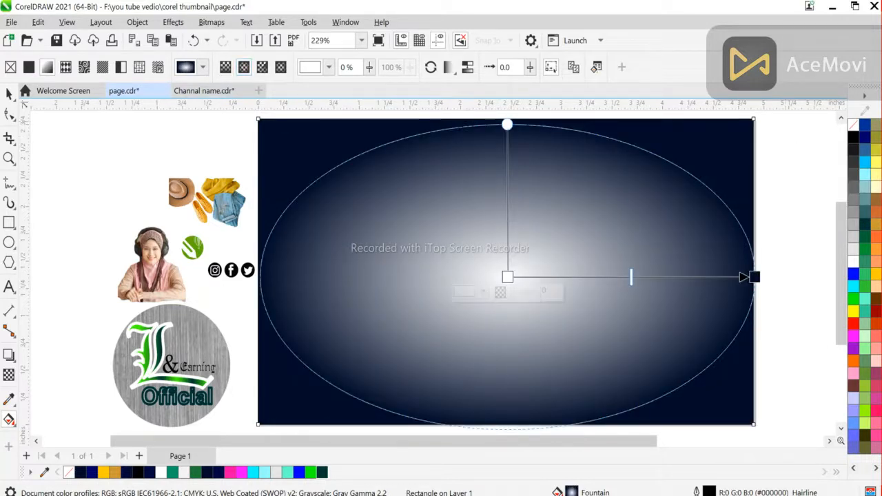
click(865, 137)
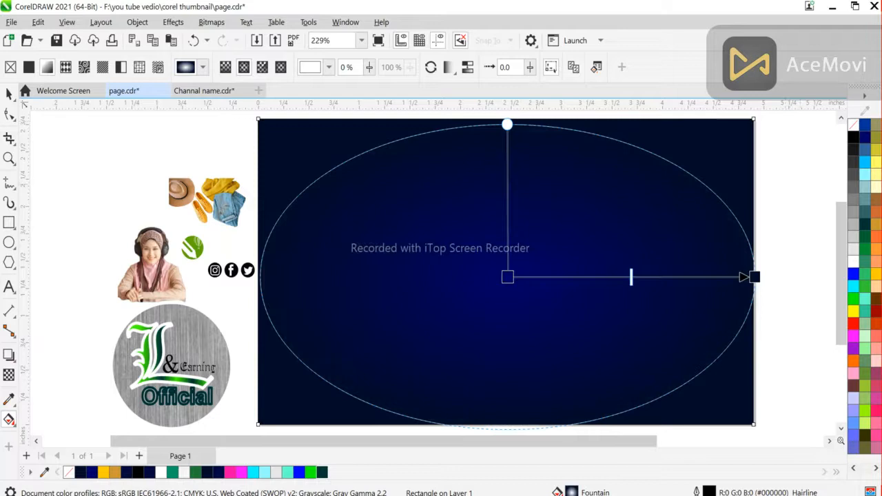
key(Escape)
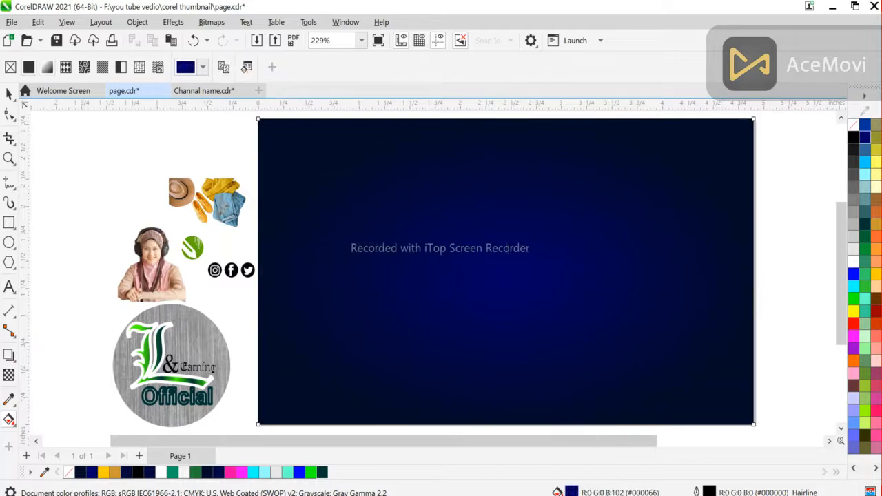
- Shrink the background's elliptical gradient slightly by moving its outer end node inward from the rectangle's right edge
click(507, 278)
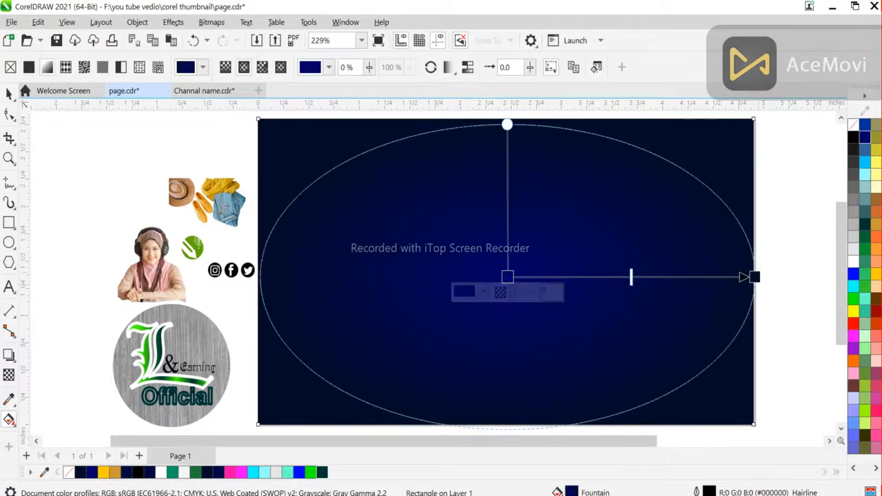
drag(754, 278, 739, 280)
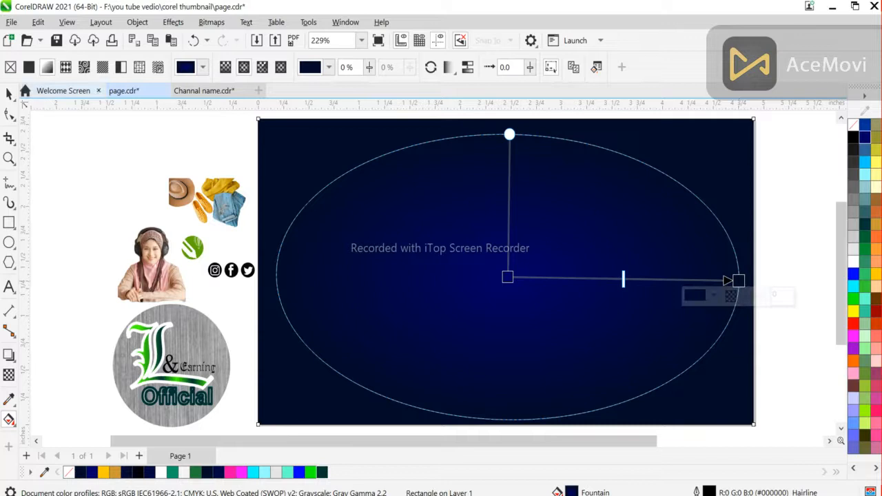
key(Escape)
key(space)
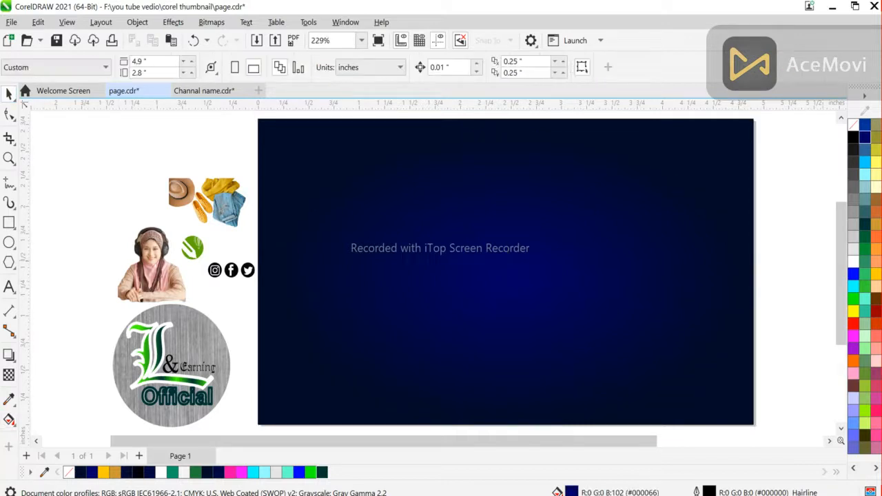
- Move the photo of the woman with headphones to the rectangle's lower-right corner
scroll(841, 276, down, 1)
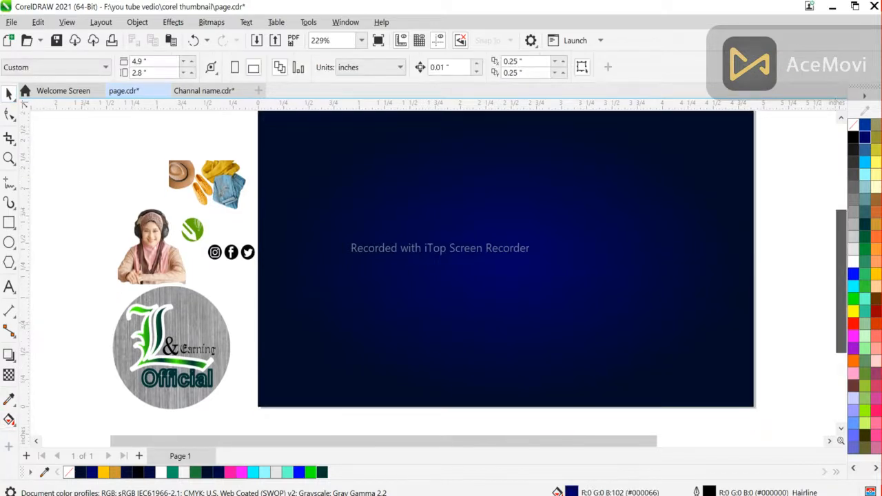
click(152, 253)
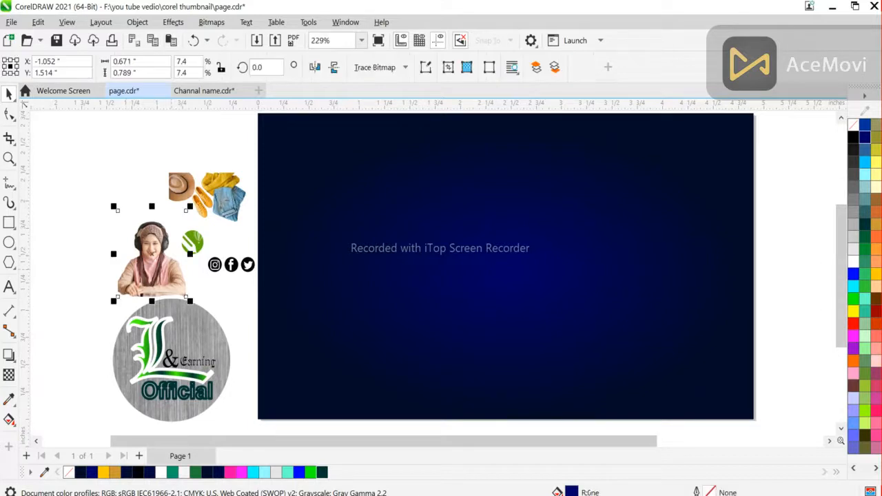
drag(152, 254, 720, 378)
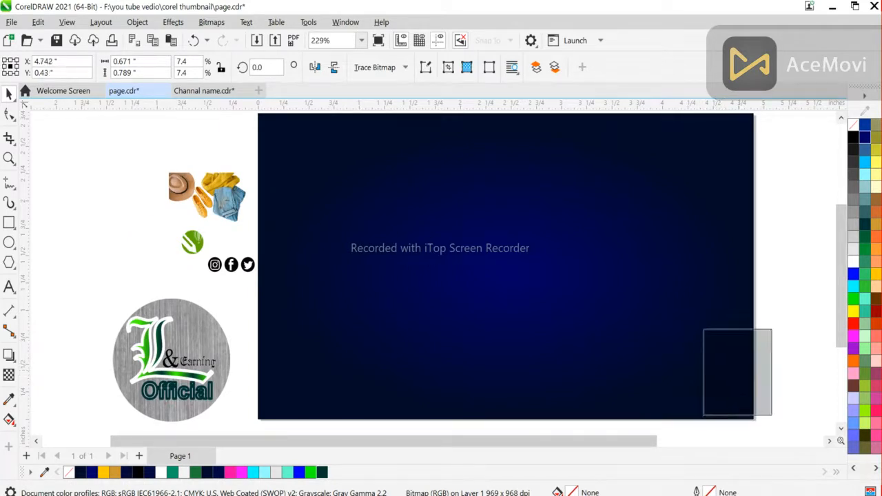
right_click(594, 126)
click(765, 386)
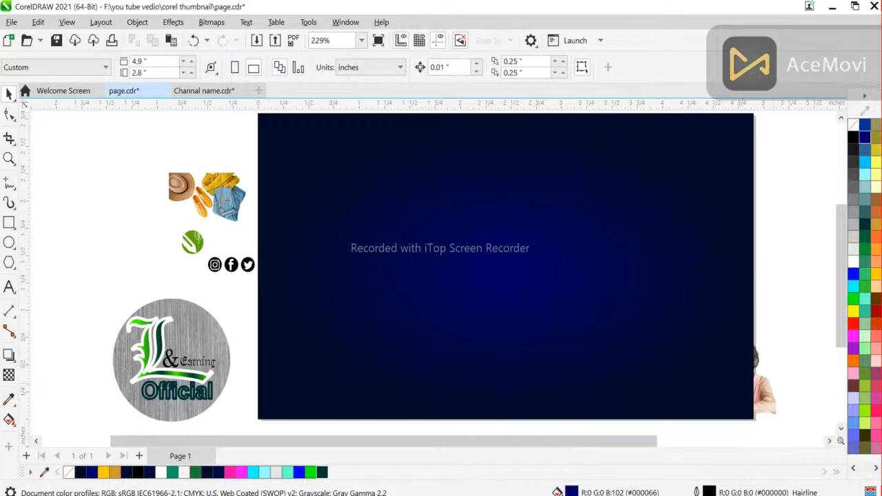
- Bring the woman's photo to the front, above the blue background
click(765, 387)
right_click(770, 372)
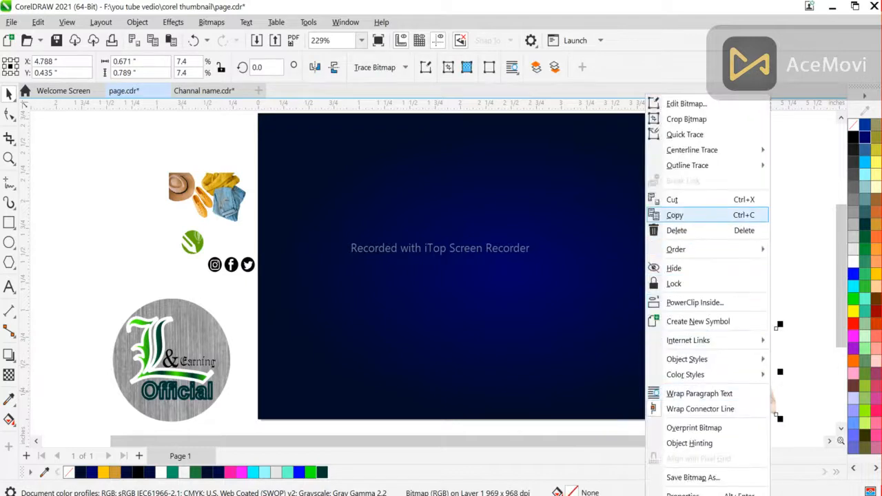
mouse_move(683, 250)
click(544, 251)
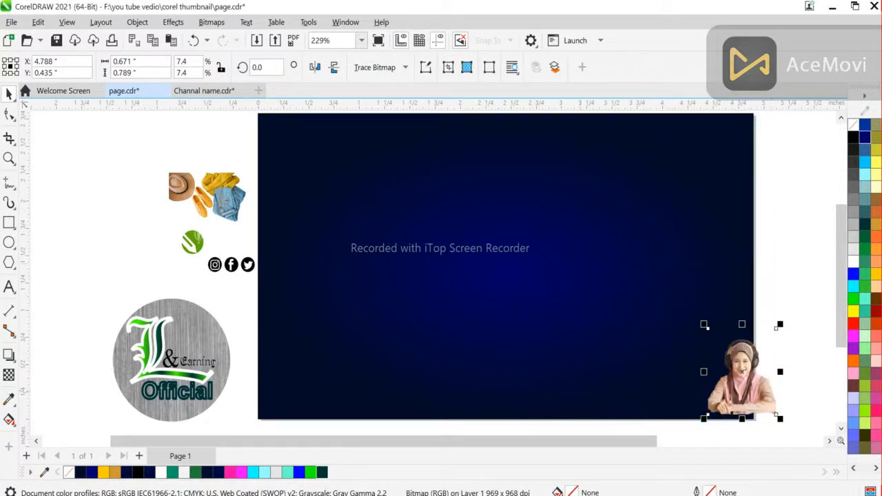
- Enlarge the woman's photo to about 1.18 by 1.38 inches and keep it near the background's lower-right corner
drag(742, 373, 491, 118)
click(9, 158)
click(9, 94)
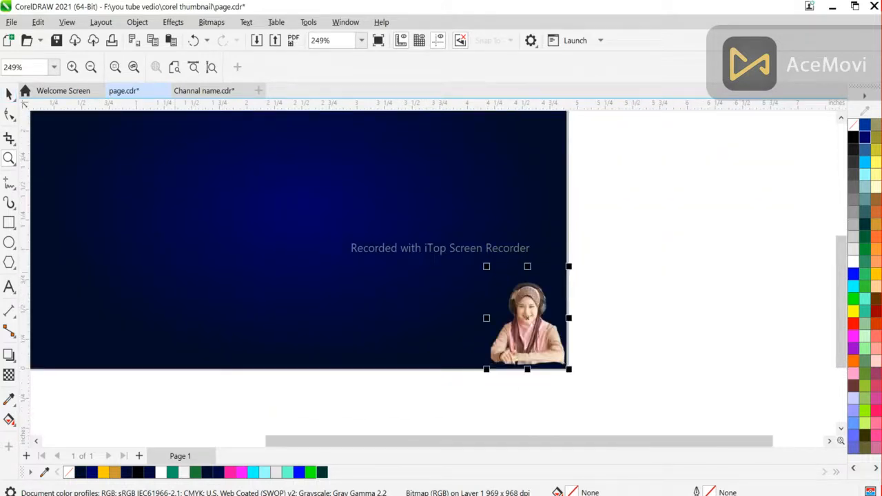
drag(487, 268, 459, 231)
drag(462, 382, 435, 334)
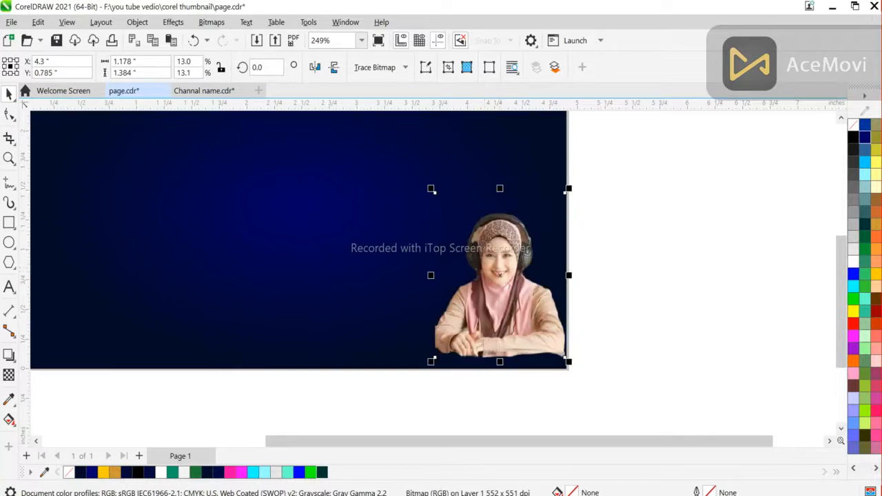
- Align the woman's photo with the right and bottom edges of the background rectangle
shift+click(434, 192)
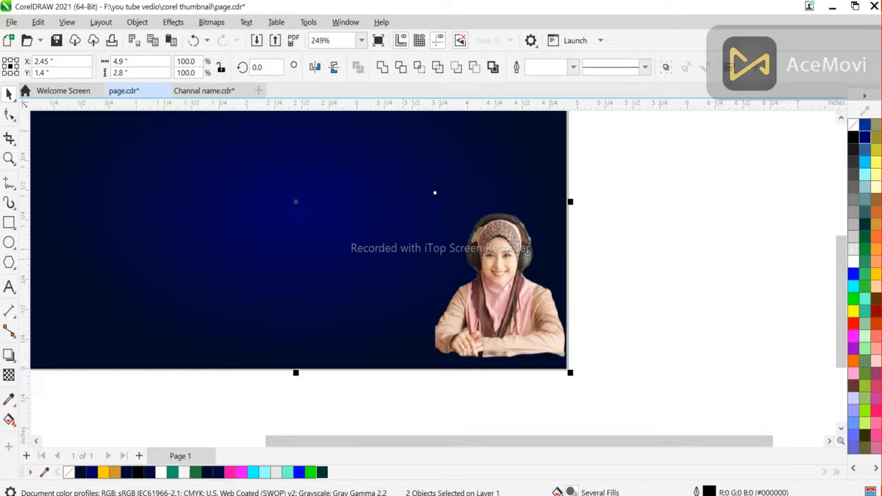
key(r)
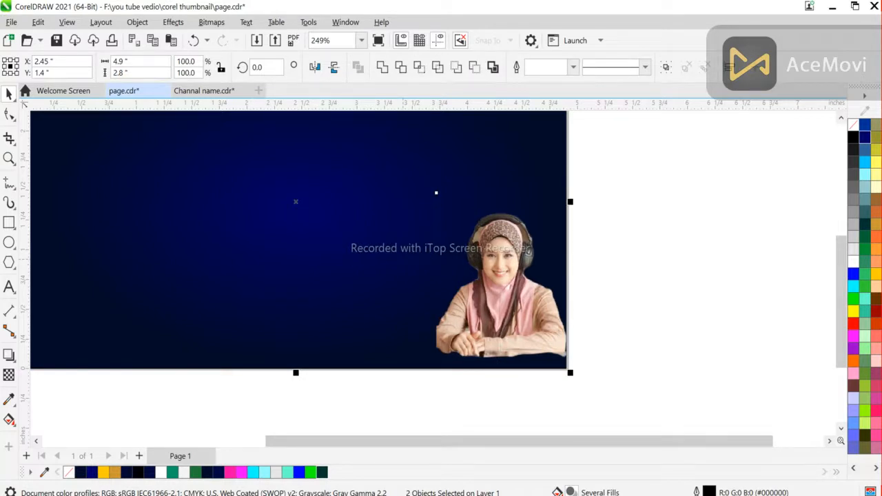
key(b)
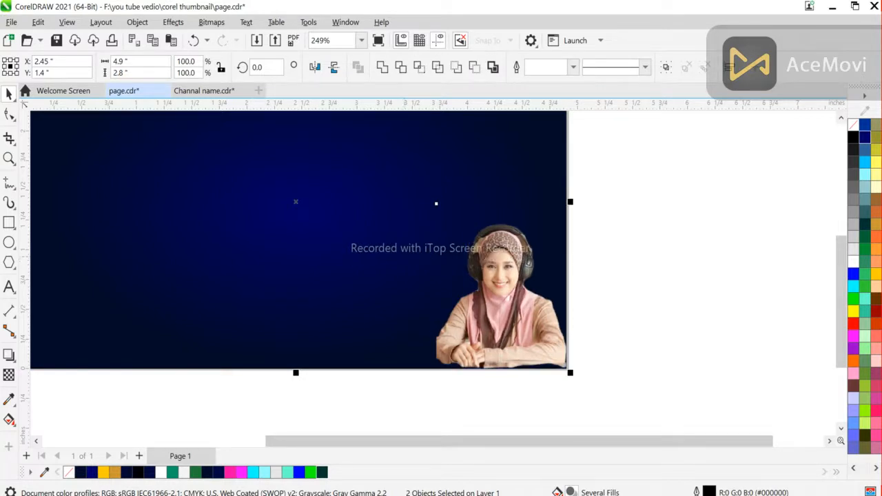
- Enlarge the woman's photo toward its upper-left, keeping it anchored in the background's lower-right corner
key(Escape)
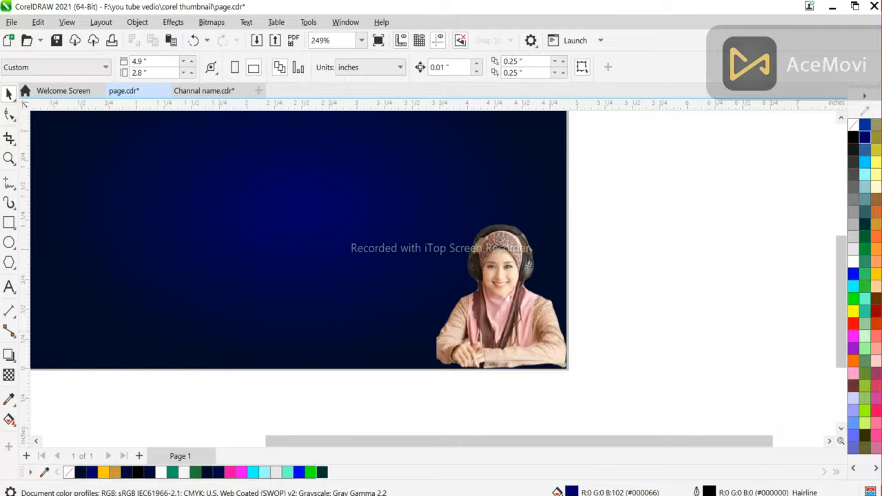
scroll(174, 117, down, 3)
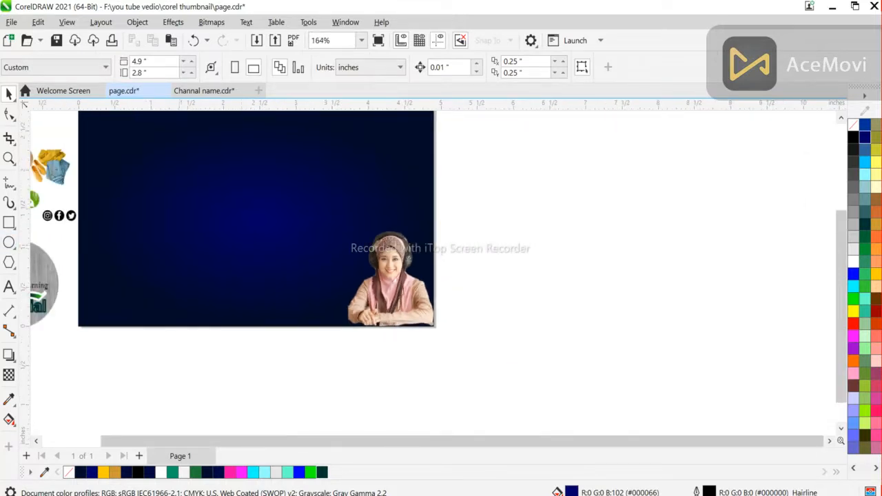
click(347, 217)
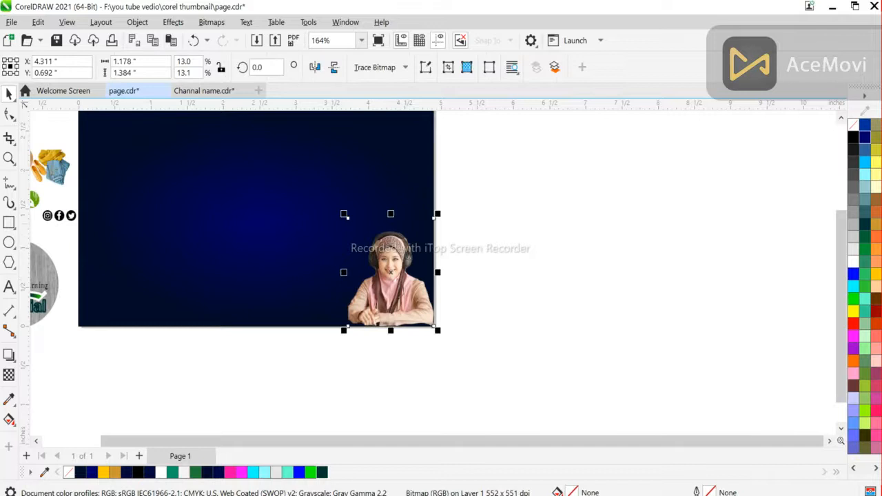
drag(346, 217, 324, 188)
shift+click(321, 182)
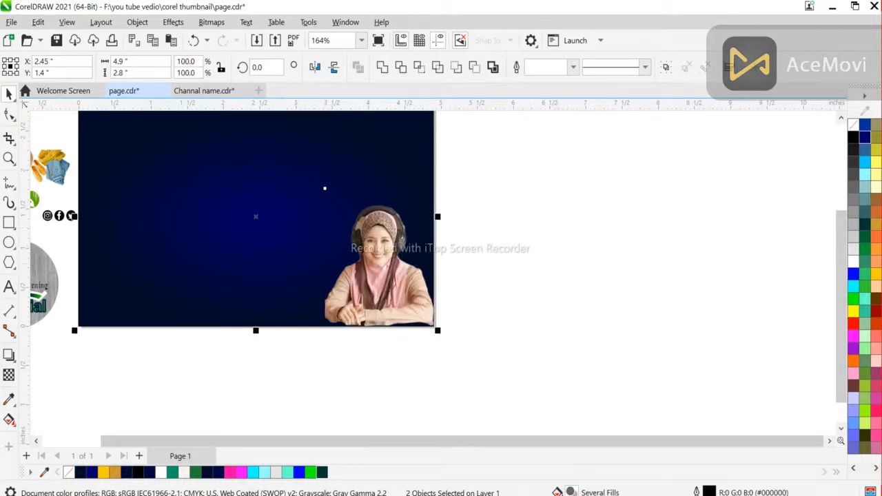
key(Escape)
- Draw an unfilled circle about 2.15 inches in diameter and position it around the woman's photo, overhanging the background's lower-right corner
scroll(441, 269, left, 3)
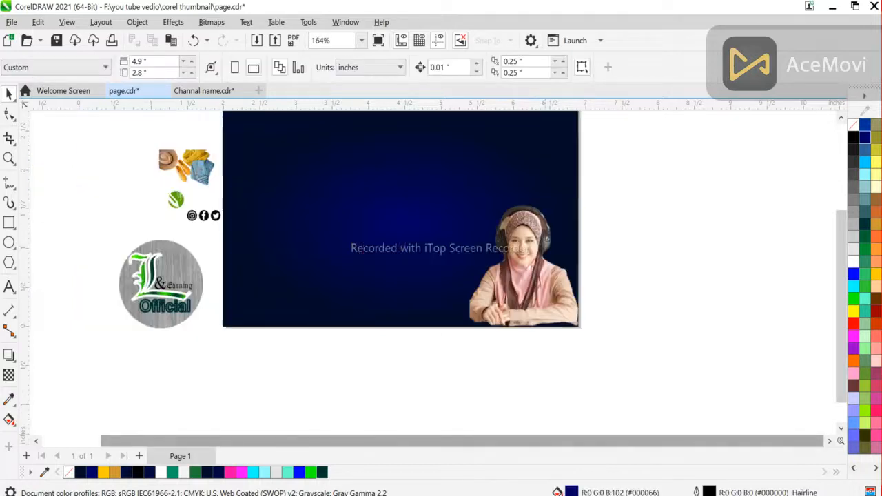
scroll(442, 269, up, 1)
scroll(441, 269, up, 1)
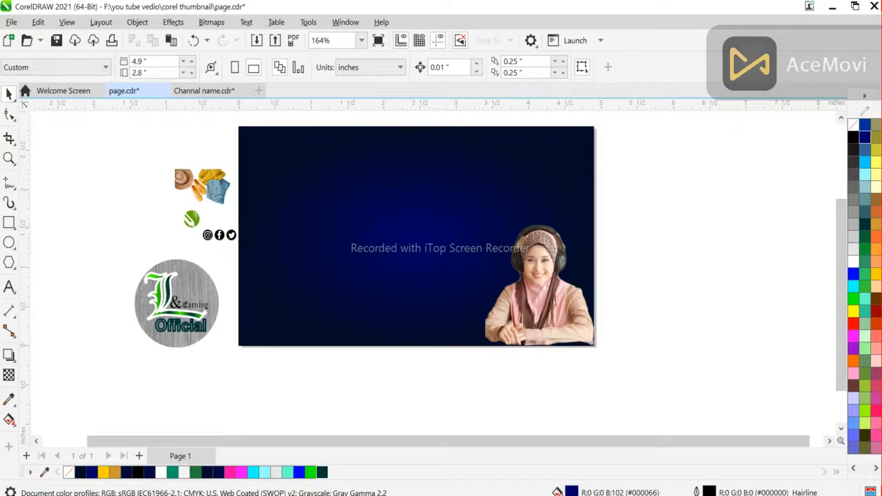
click(9, 242)
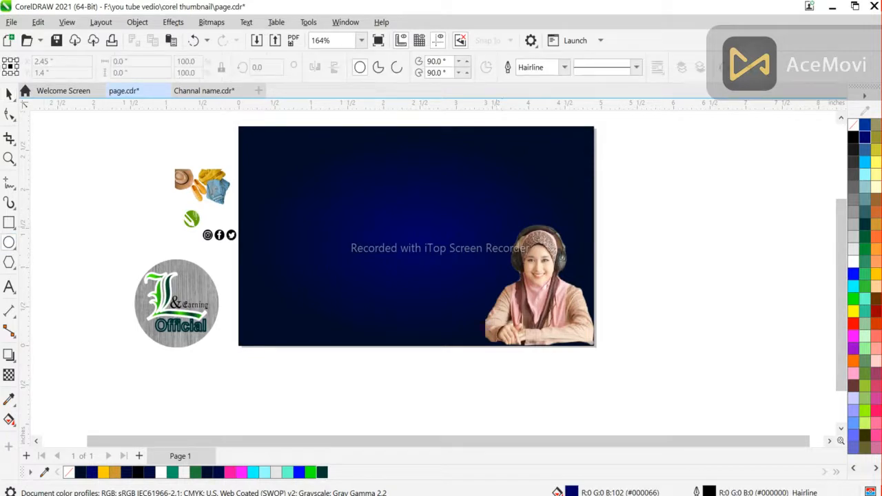
drag(479, 217, 634, 384)
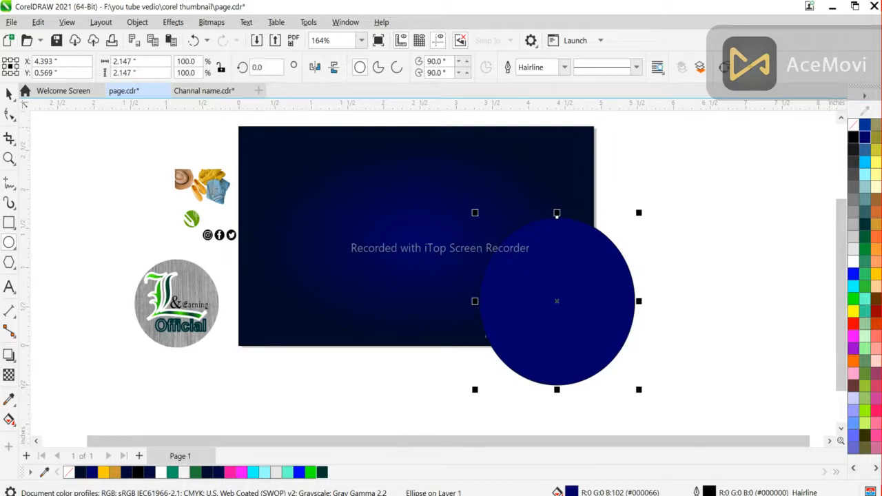
click(854, 124)
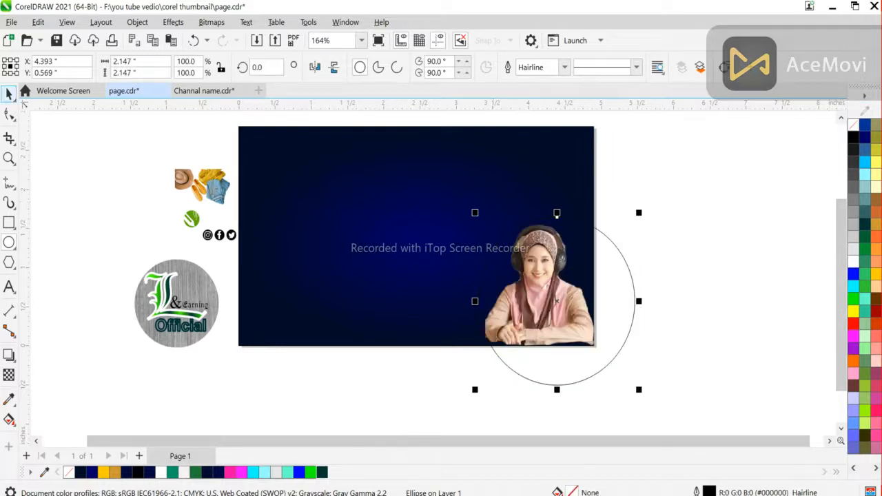
key(space)
drag(556, 214, 550, 212)
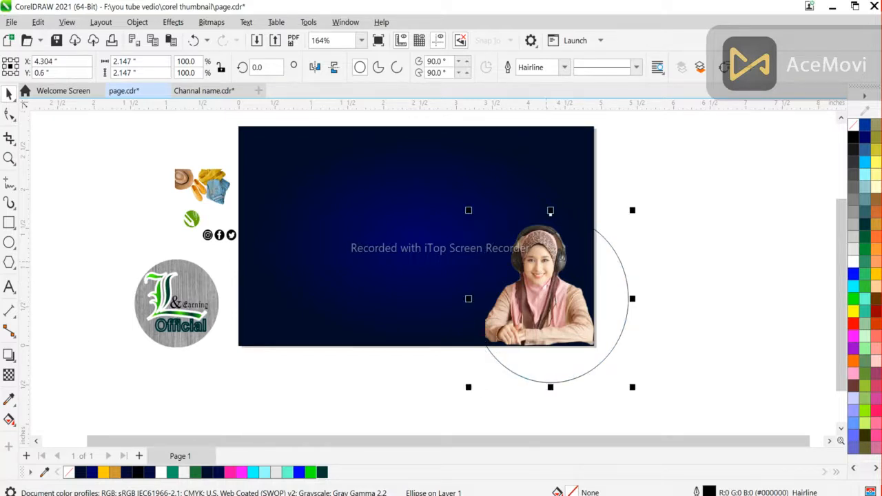
- Trim the blue background with the circle around the woman's photo and delete the circle
shift+click(551, 212)
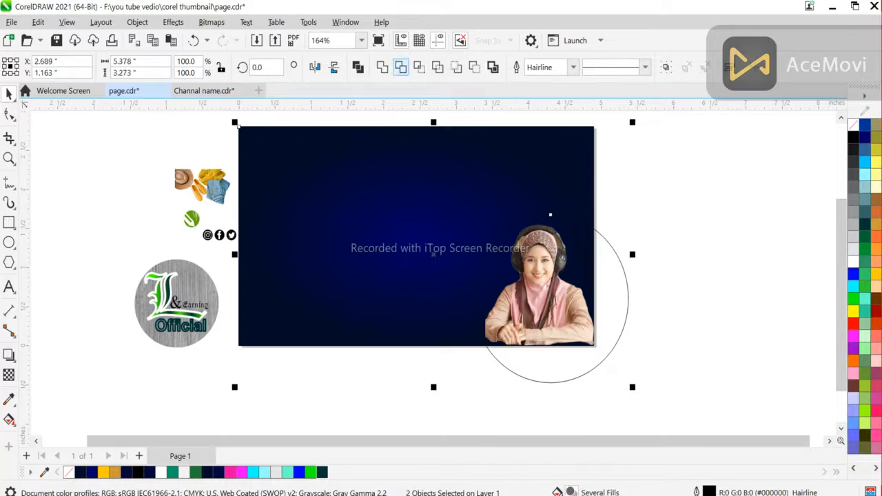
click(401, 66)
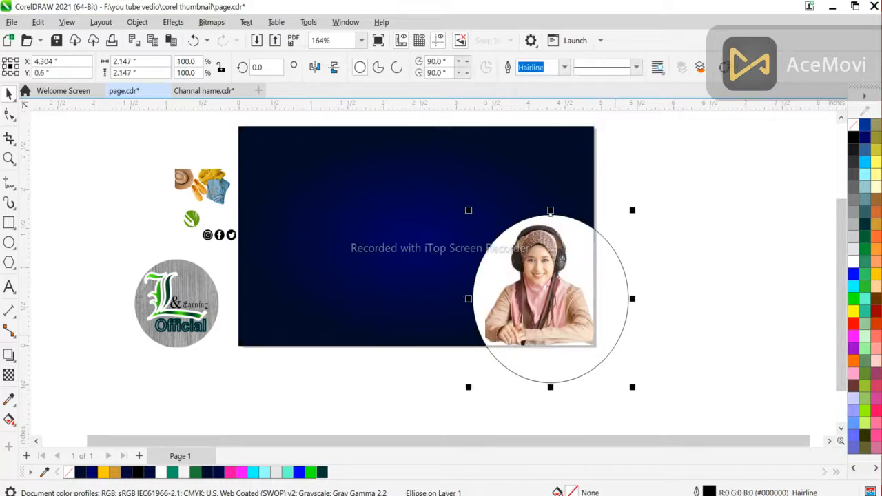
key(Delete)
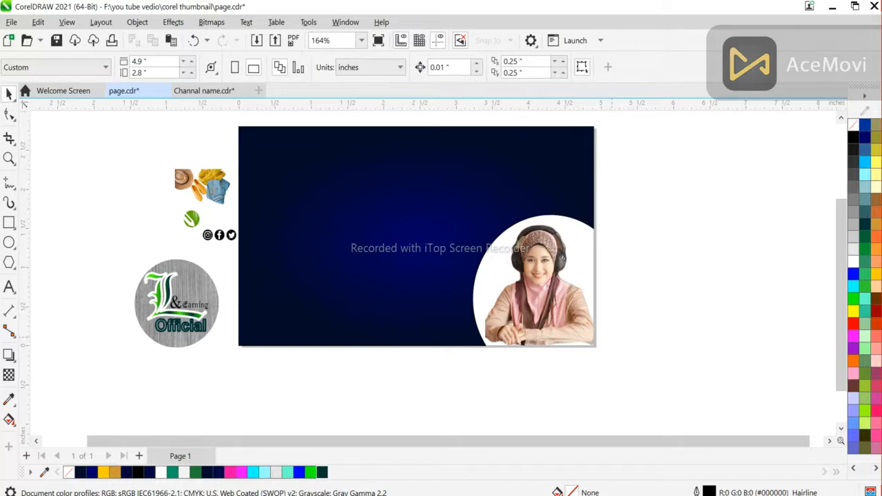
- Draw a rectangular bar about 2.8 by 0.31 inches across the background's upper area and fill it with Deep Yellow
key(F6)
mouse_move(345, 151)
mouse_down()
mouse_move(355, 164)
mouse_move(447, 182)
mouse_move(550, 177)
mouse_up()
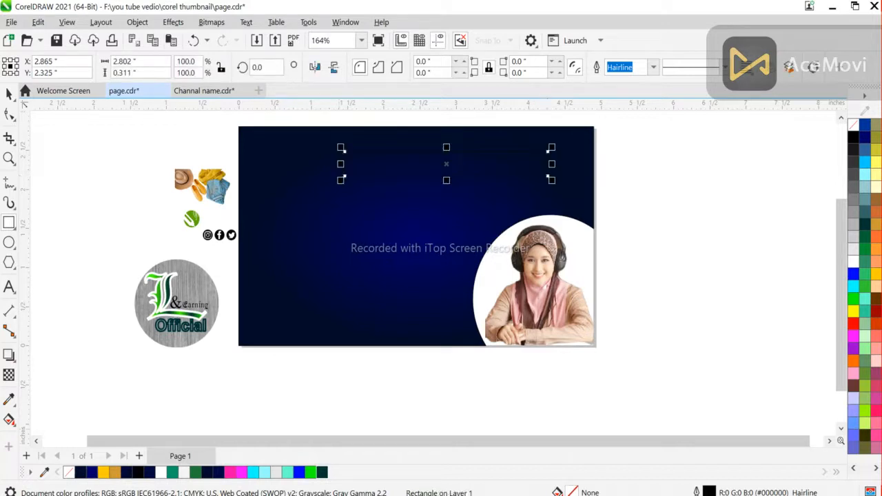
click(103, 472)
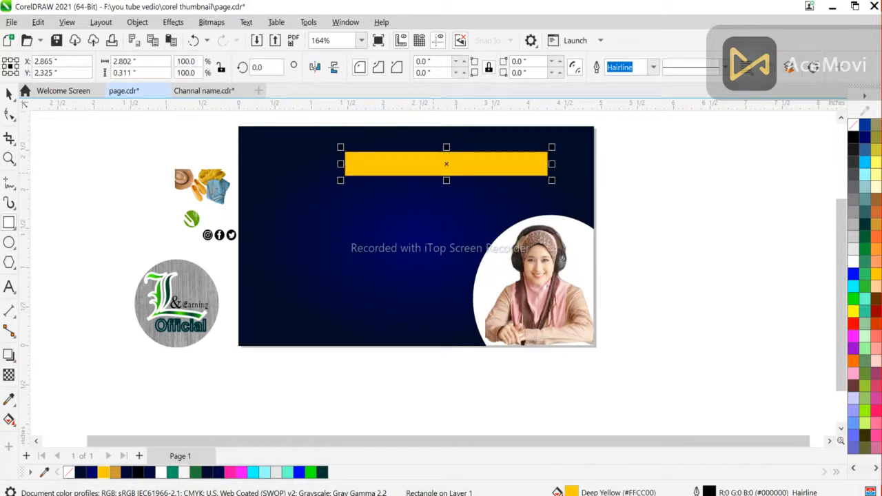
- Apply a horizontal linear gradient to the yellow bar and add a colour stop near its middle
key(g)
drag(345, 158, 546, 163)
click(537, 171)
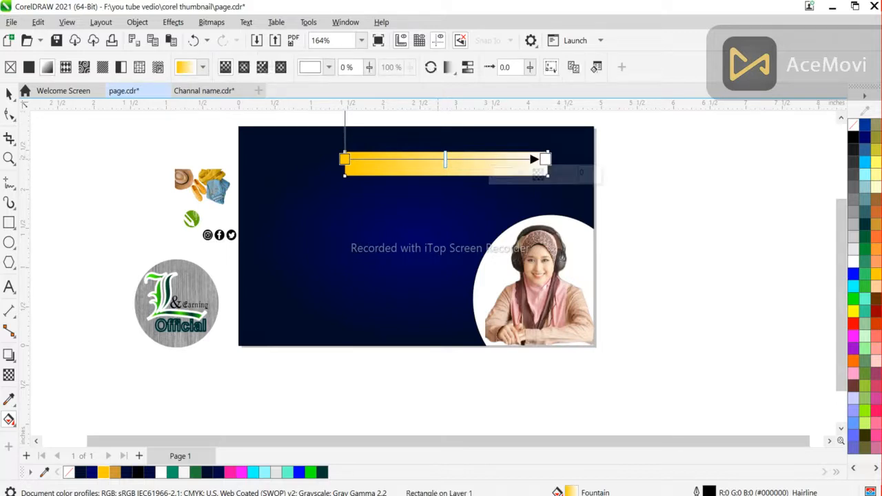
double_click(437, 159)
click(544, 159)
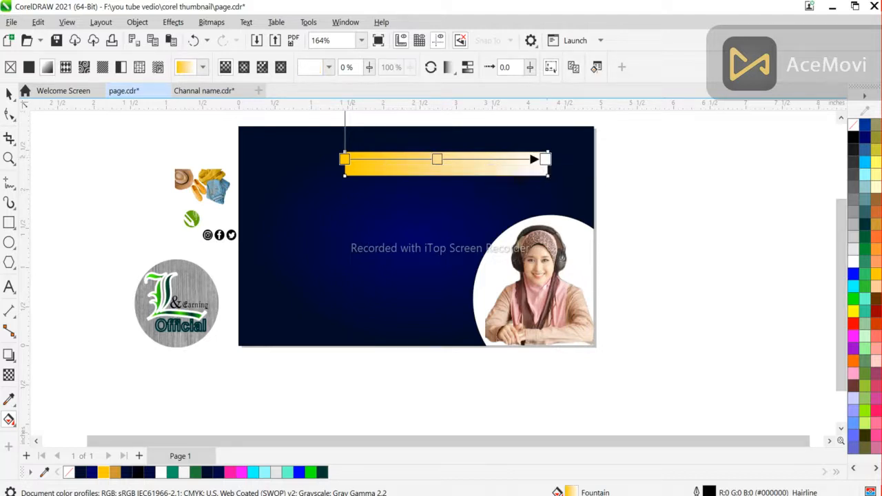
click(322, 472)
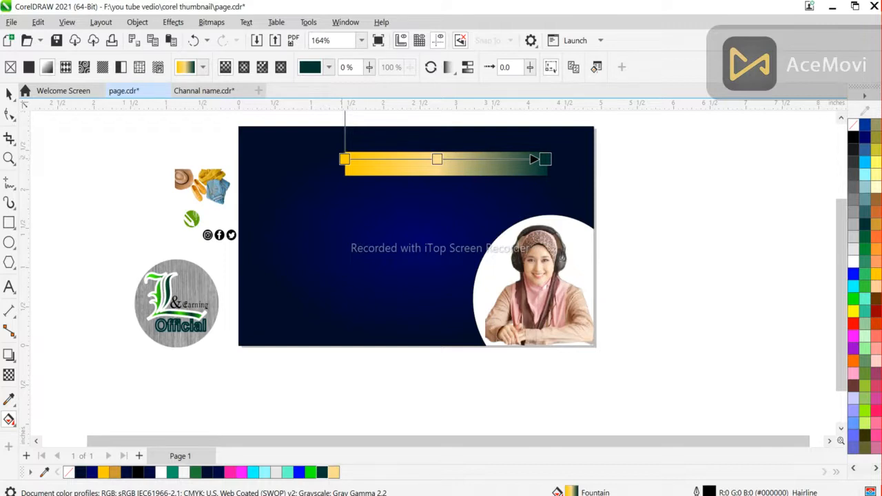
key(ctrl+z)
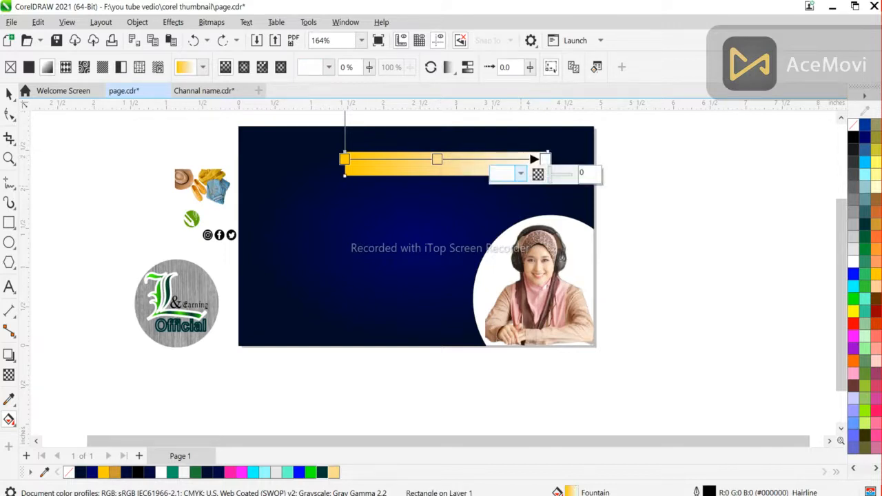
- Set the bar gradient's right end colour to the dark navy sampled from the background
click(521, 174)
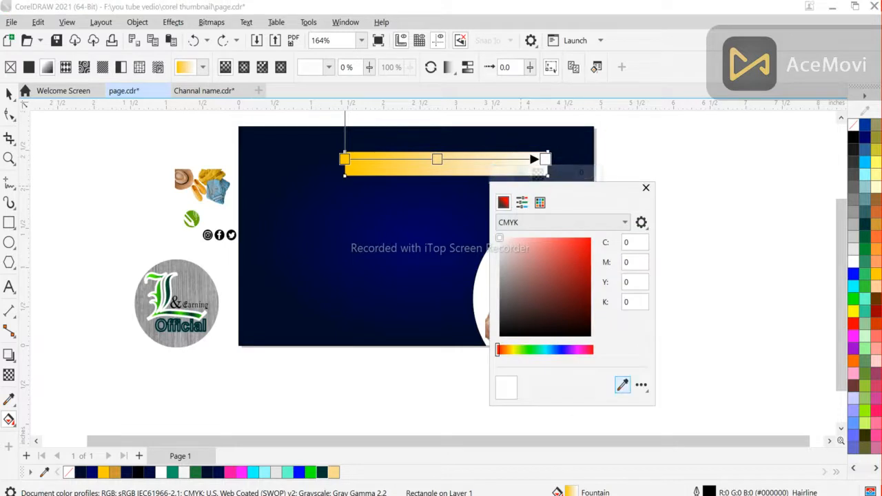
click(623, 384)
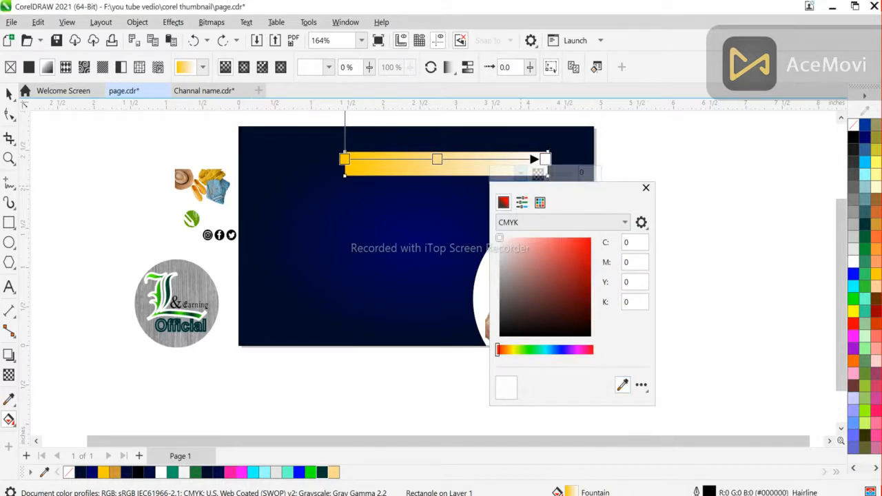
click(571, 149)
click(648, 188)
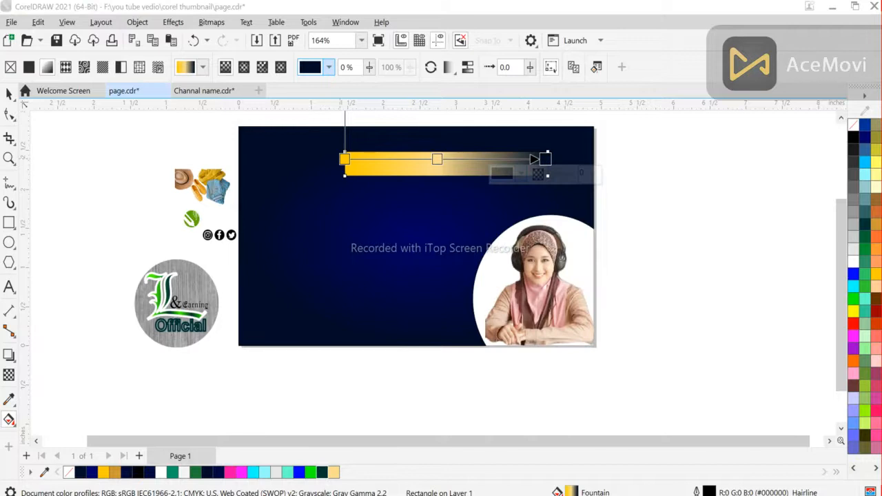
- Set the bar gradient's left start colour to dark navy #000C28, sampled from the background
click(345, 160)
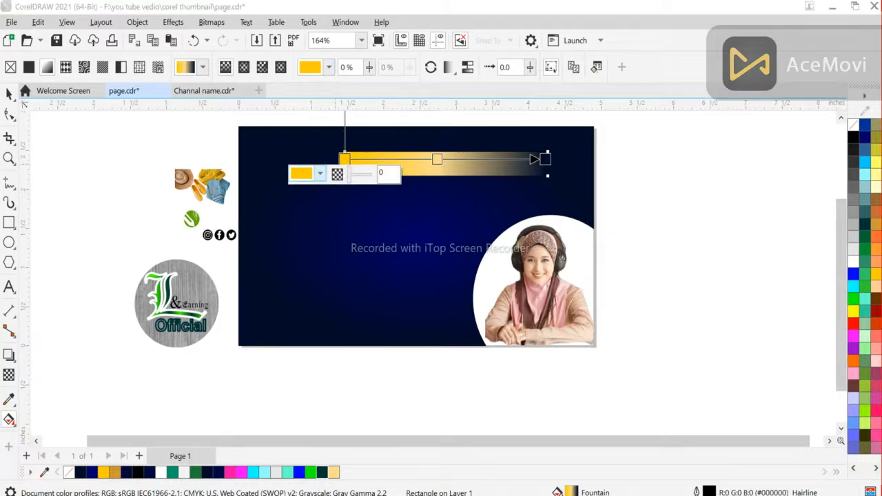
click(320, 173)
click(424, 403)
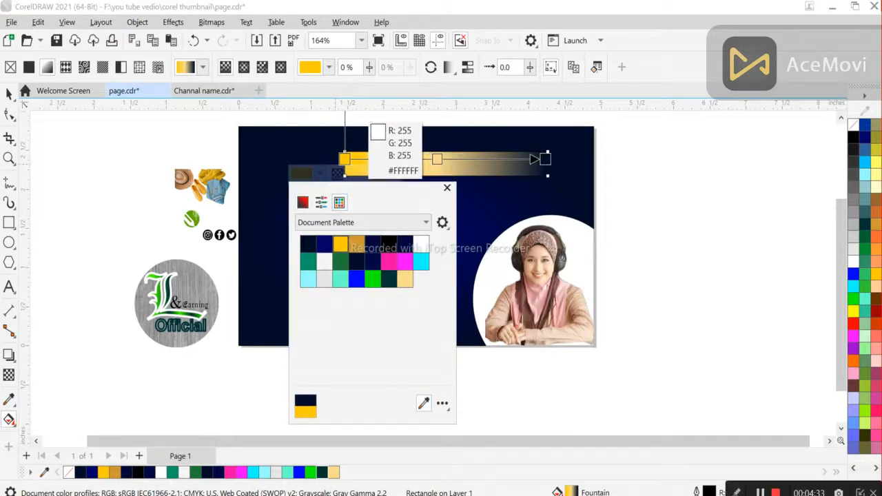
click(364, 146)
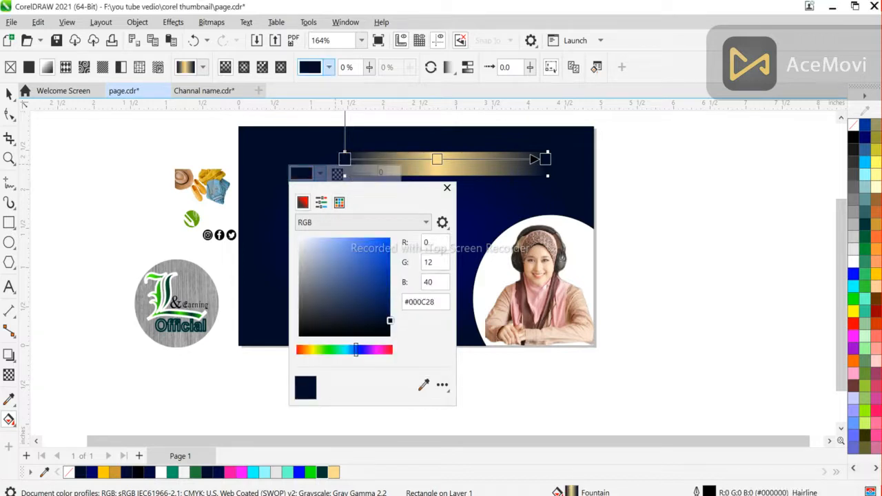
click(329, 68)
- Set the bar gradient's middle colour stop to Deep Yellow
click(437, 159)
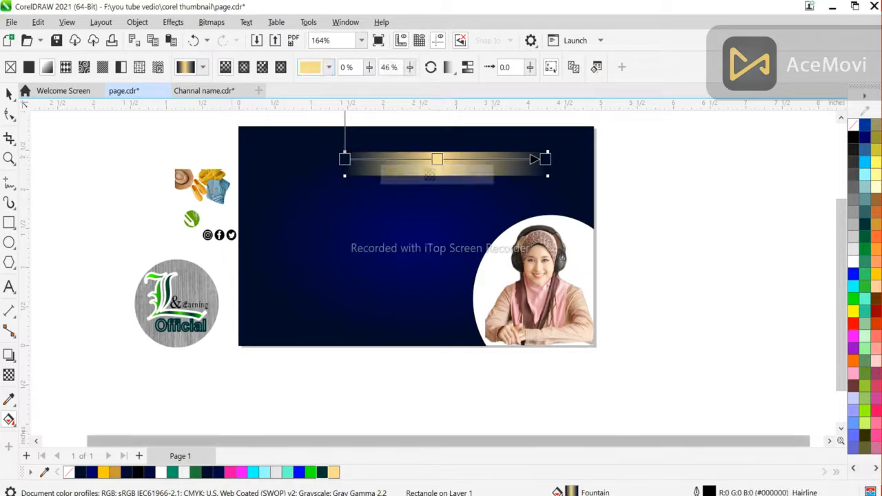
click(103, 473)
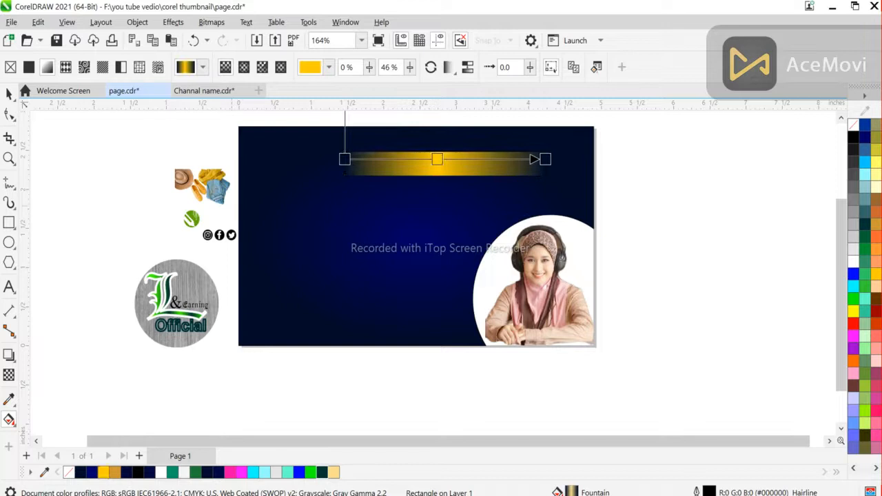
click(456, 390)
click(443, 164)
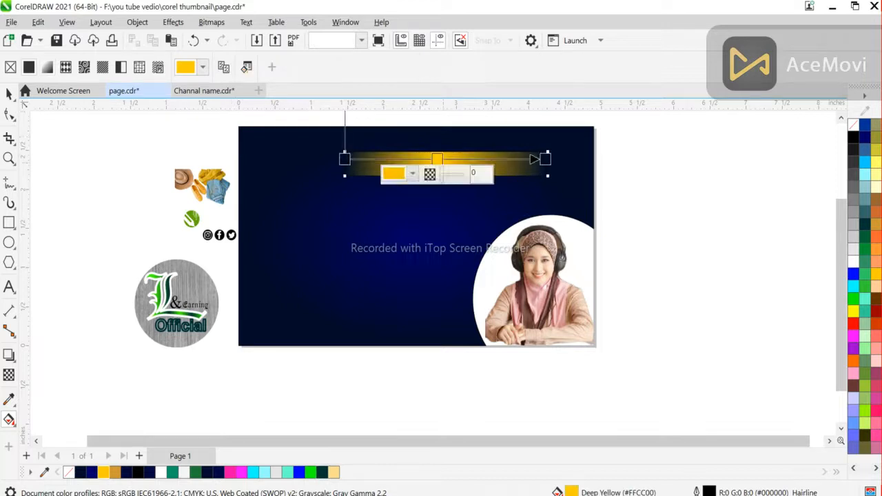
- Remove the gradient bar's outline and try moving the bar toward the background's upper-right corner
click(9, 93)
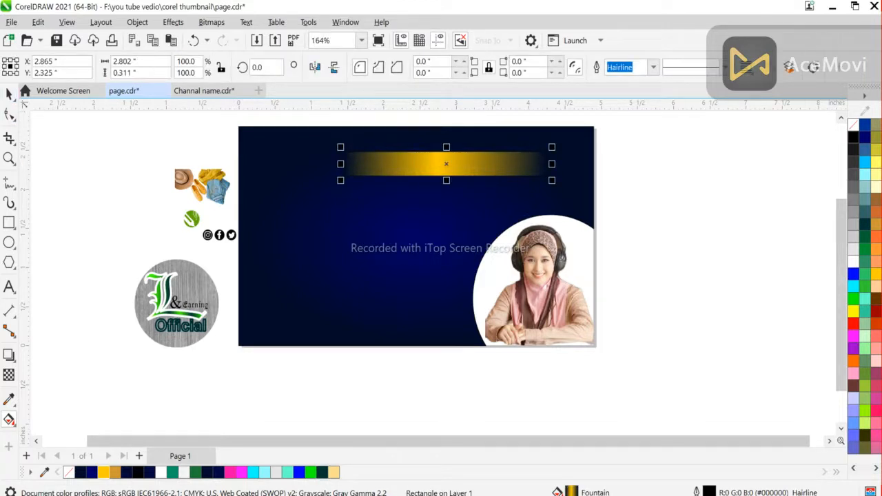
right_click(853, 125)
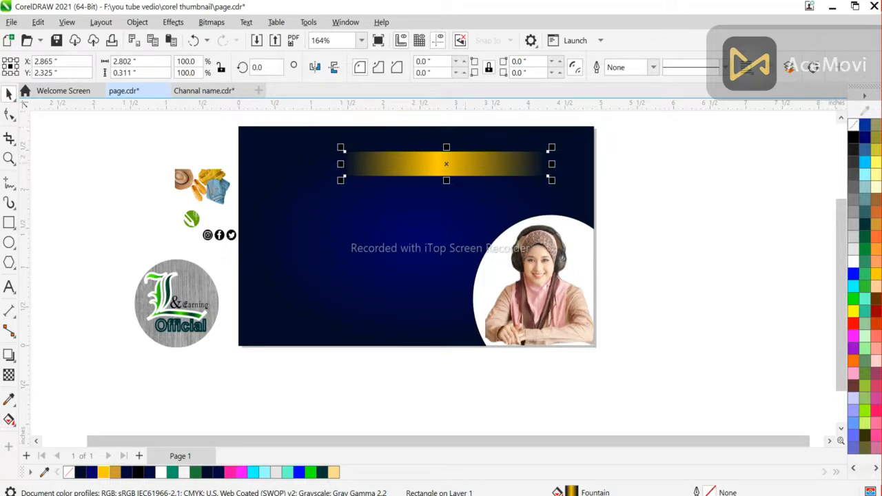
drag(446, 165, 470, 157)
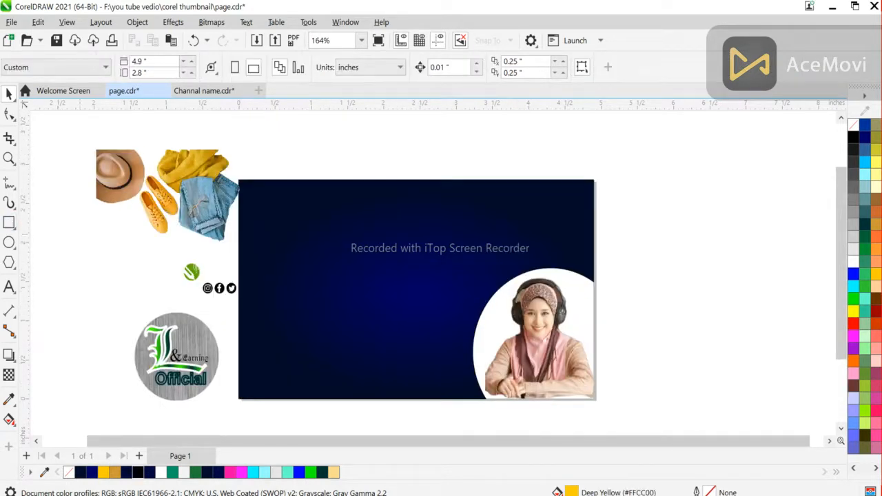
- Draw a Deep Yellow bar about 2.65 by 0.58 inches in the background's upper-right corner and apply a horizontal linear gradient to it
click(9, 222)
drag(399, 183, 591, 229)
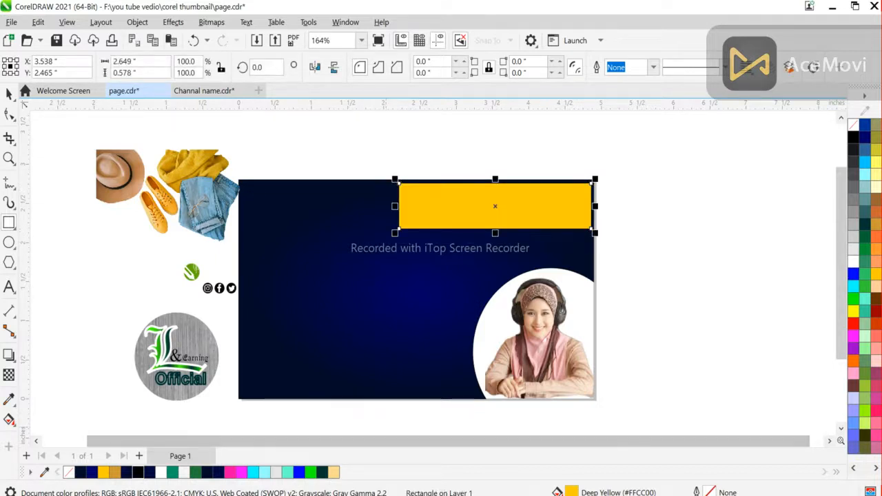
key(g)
drag(399, 196, 589, 197)
- Set the new upper-right bar's gradient to end in the dark navy sampled from the background
click(590, 197)
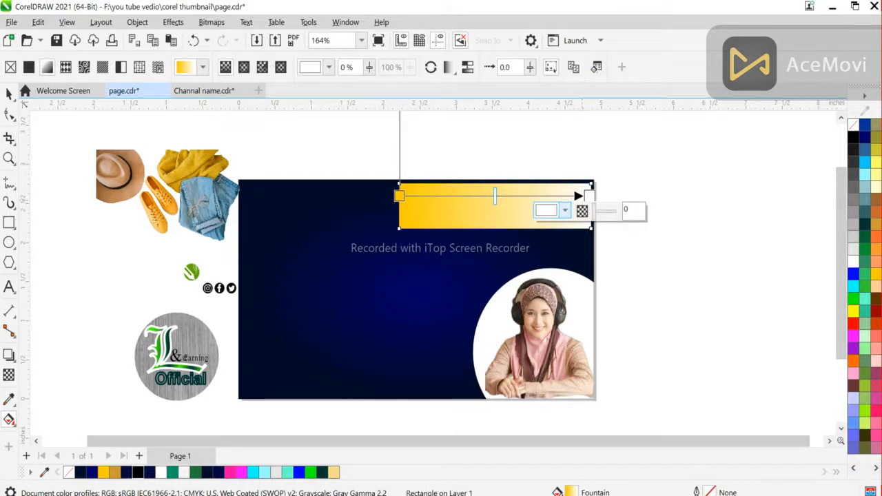
click(565, 211)
click(669, 421)
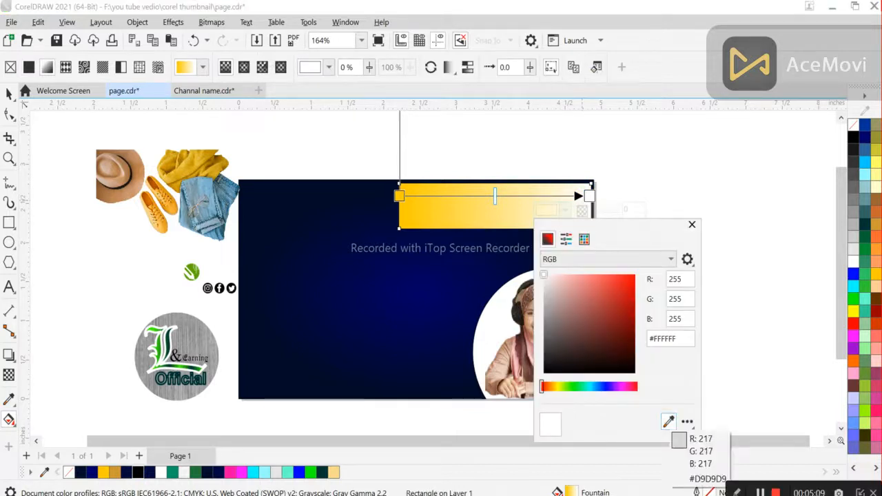
click(252, 199)
key(Escape)
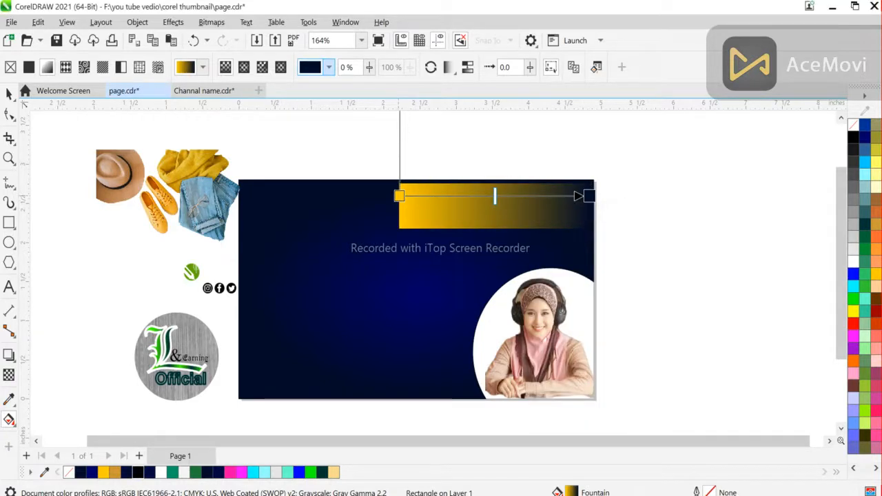
- Set the starting colour of the upper-right bar's gradient to the dark navy sampled from the background just below its left end
scroll(433, 267, up, 3)
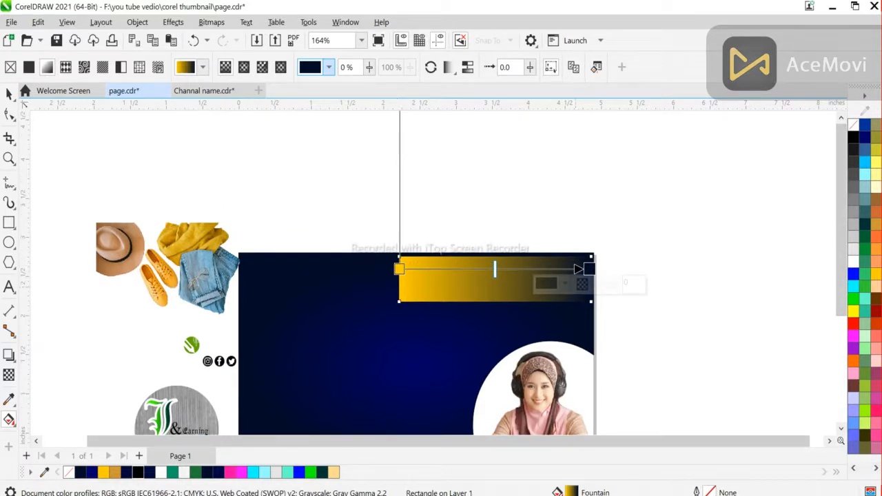
click(399, 269)
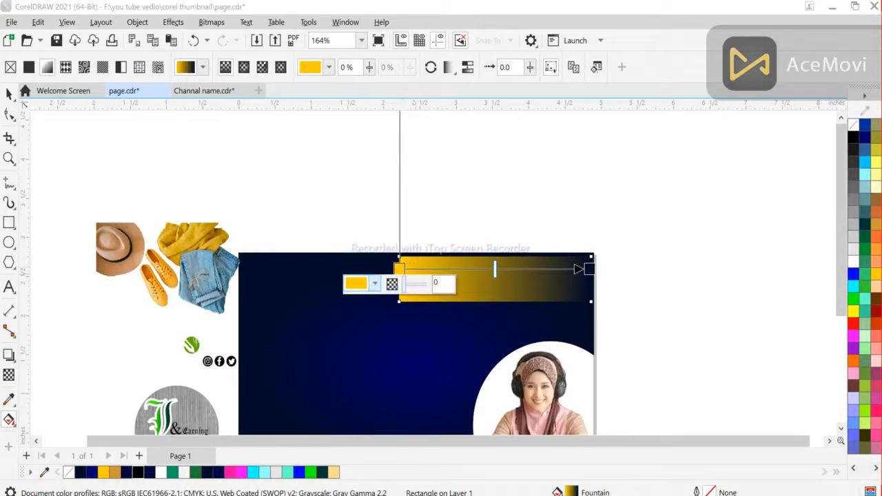
click(374, 284)
click(479, 272)
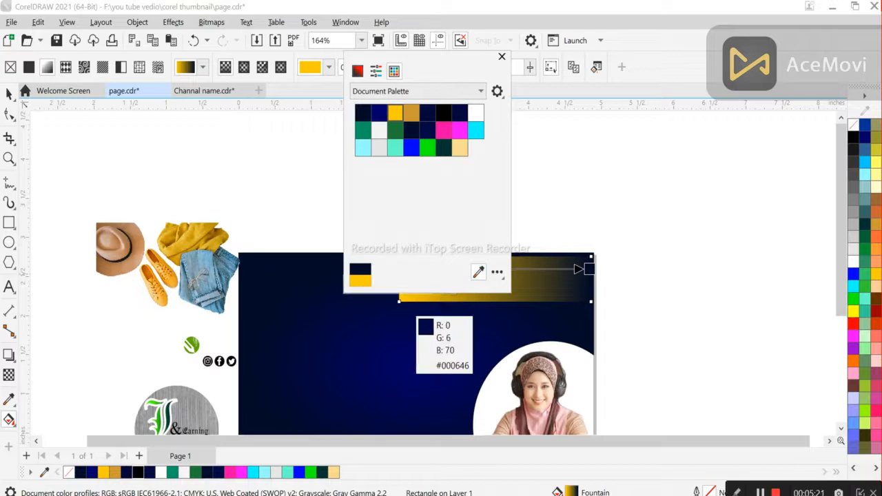
click(395, 306)
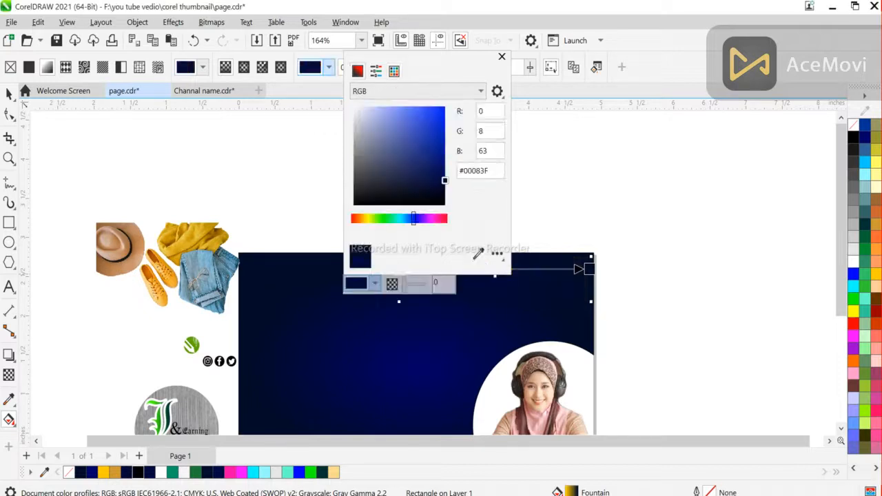
key(Escape)
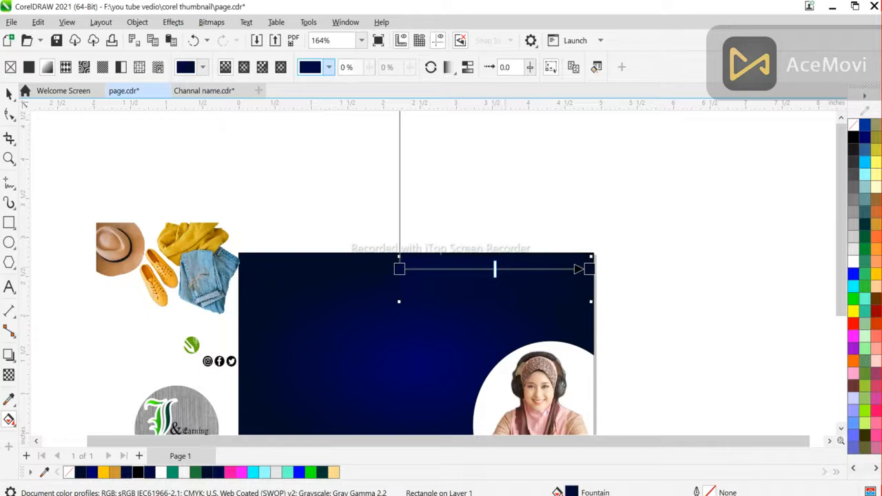
- Add a Deep Yellow middle colour stop to the bar's gradient and shift it to the 52% position
double_click(487, 269)
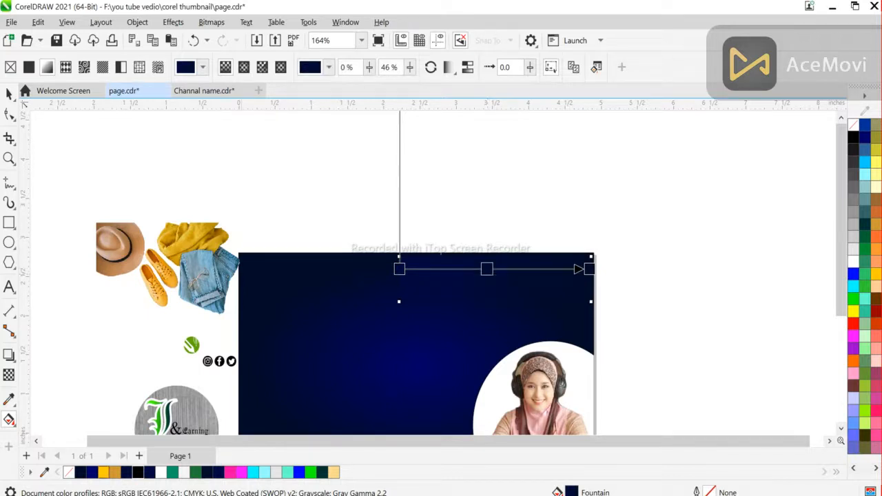
click(104, 473)
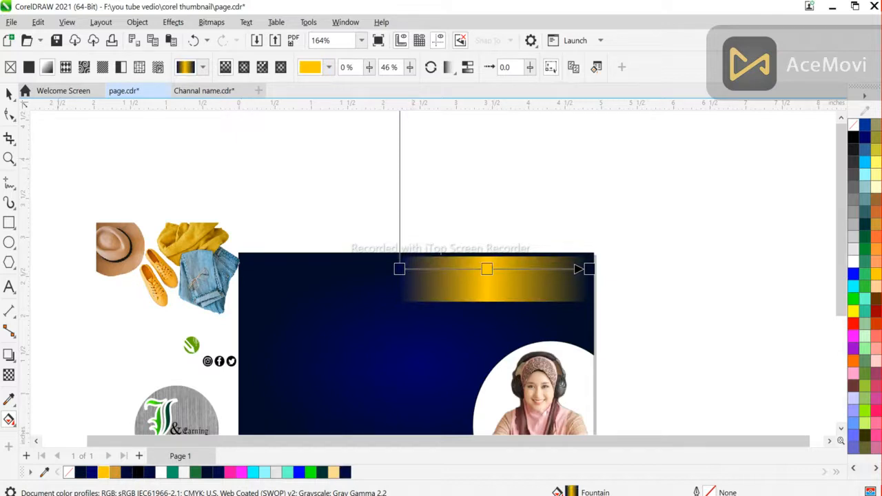
drag(487, 269, 498, 269)
key(space)
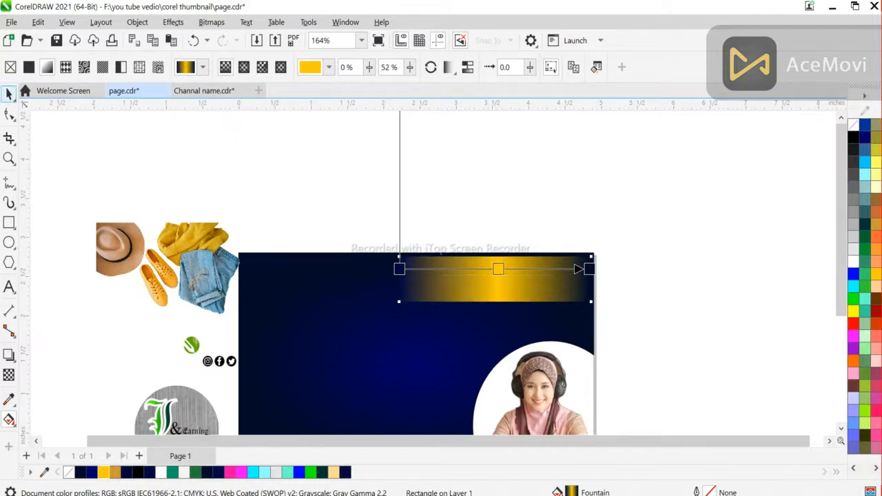
key(Escape)
- Widen the gradient bar leftward to about 2.97 inches and align it with the background's top and right edges
click(495, 279)
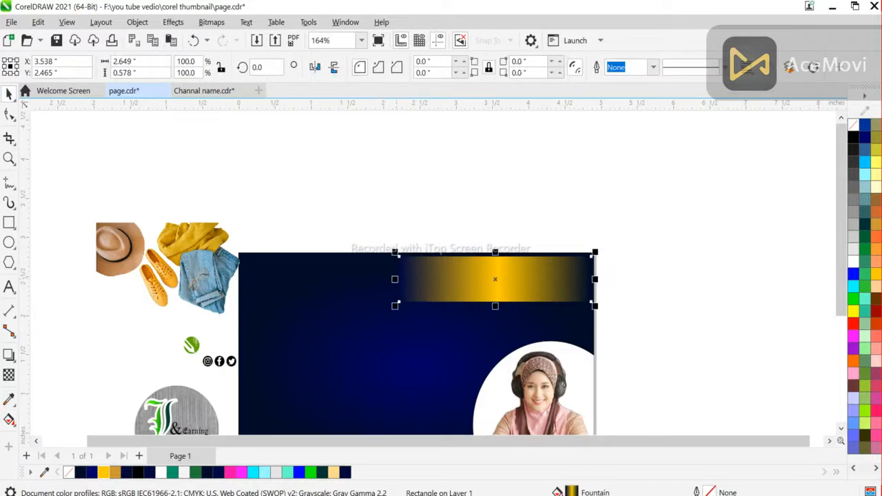
drag(395, 279, 372, 279)
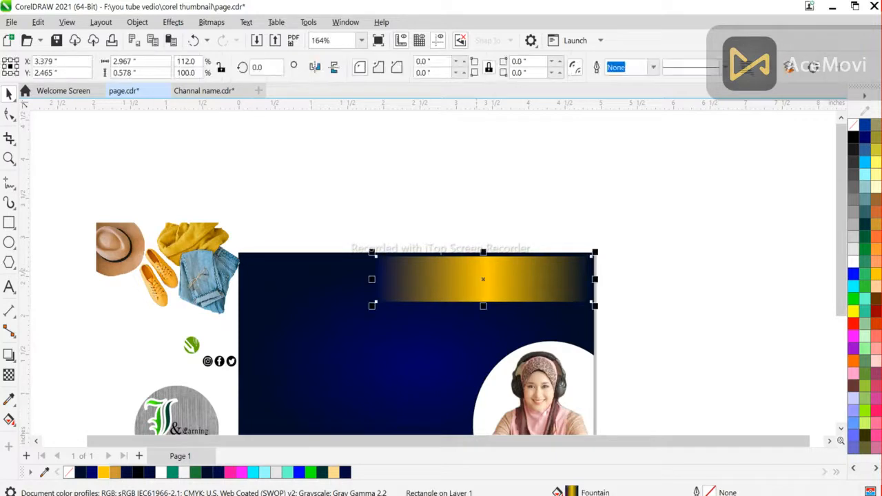
shift+click(311, 344)
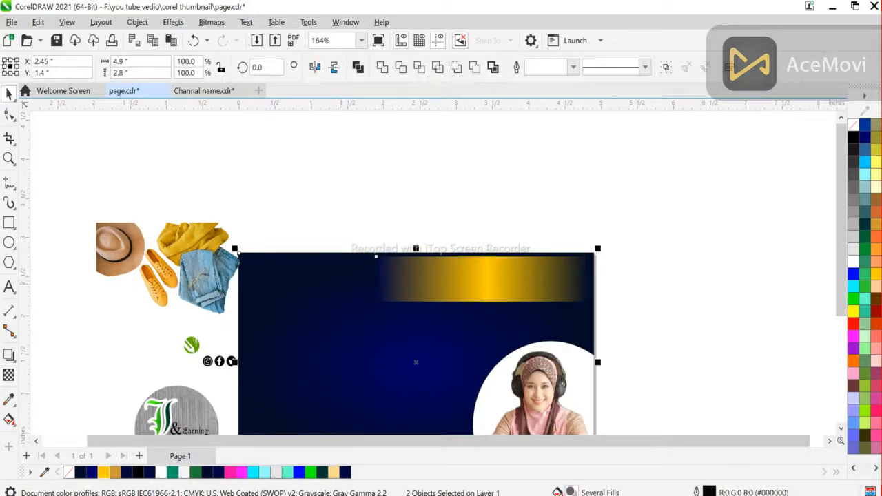
key(t)
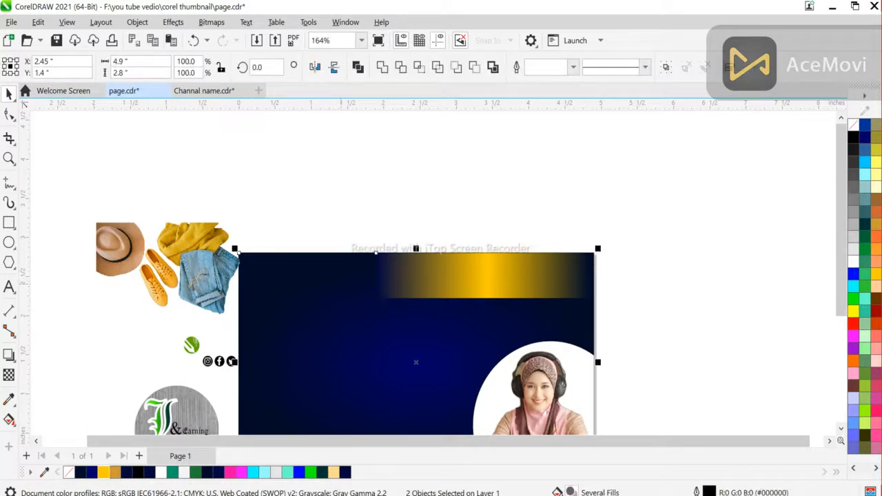
key(Escape)
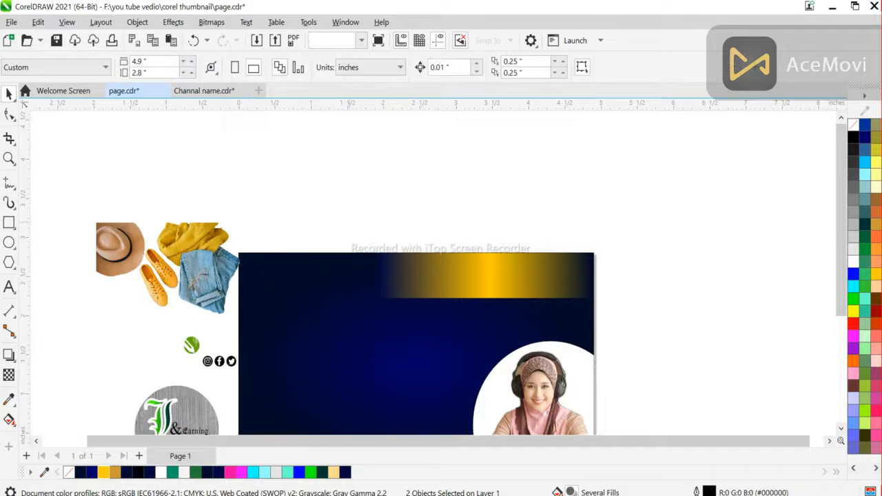
- Resample the bar gradient's starting colour from the background just below the bar's left end as navy #000938
click(486, 275)
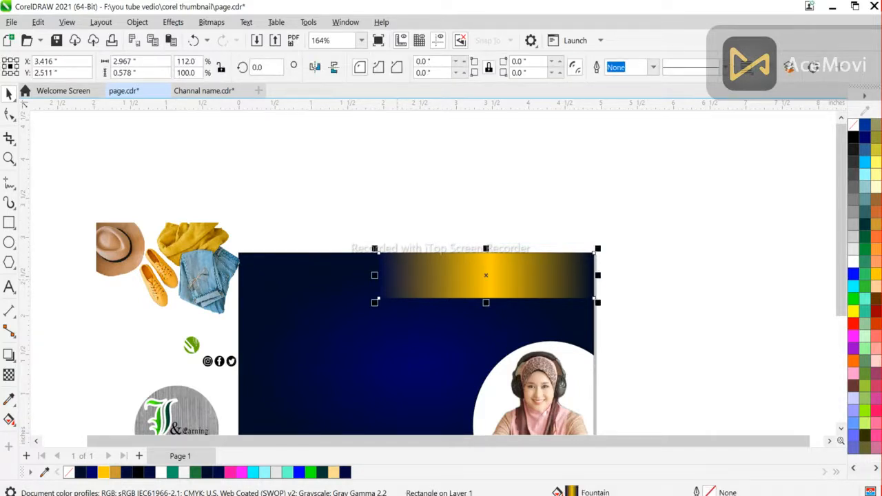
key(g)
click(379, 265)
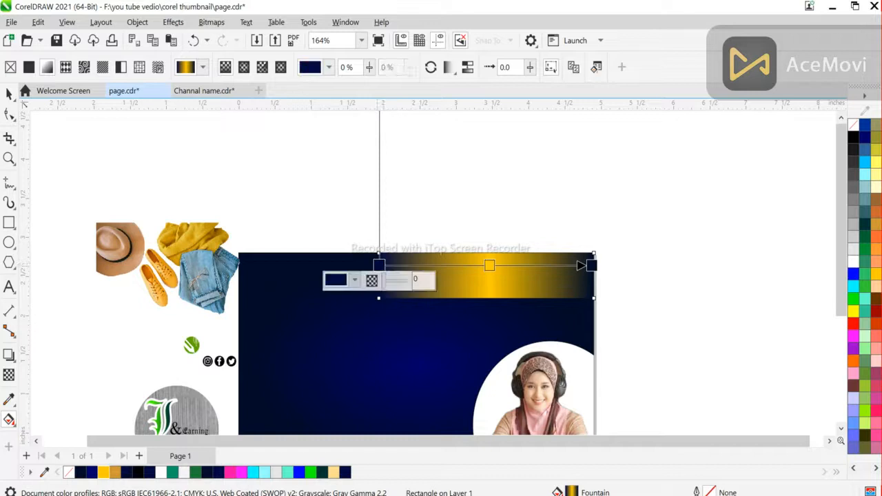
click(338, 280)
click(463, 232)
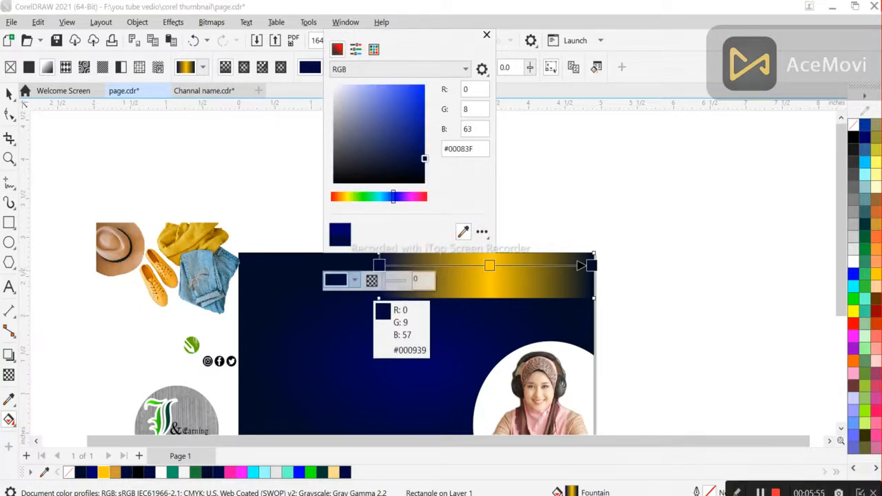
click(377, 308)
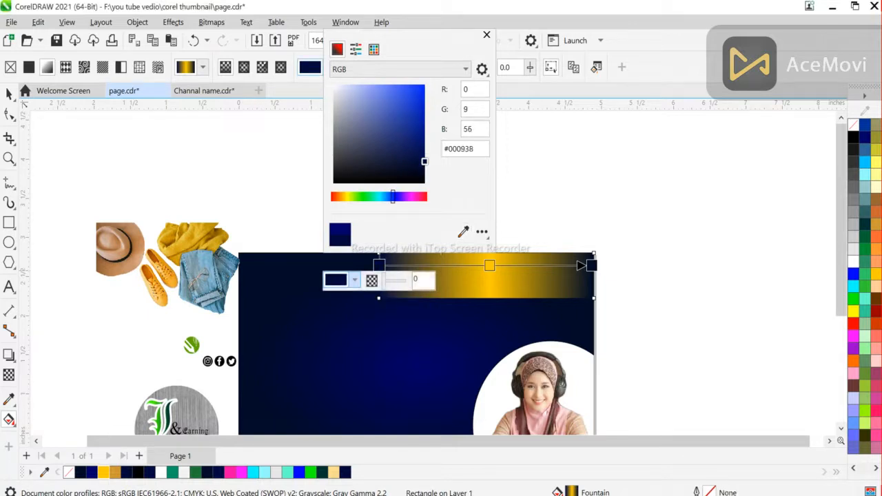
key(Escape)
key(Escape)
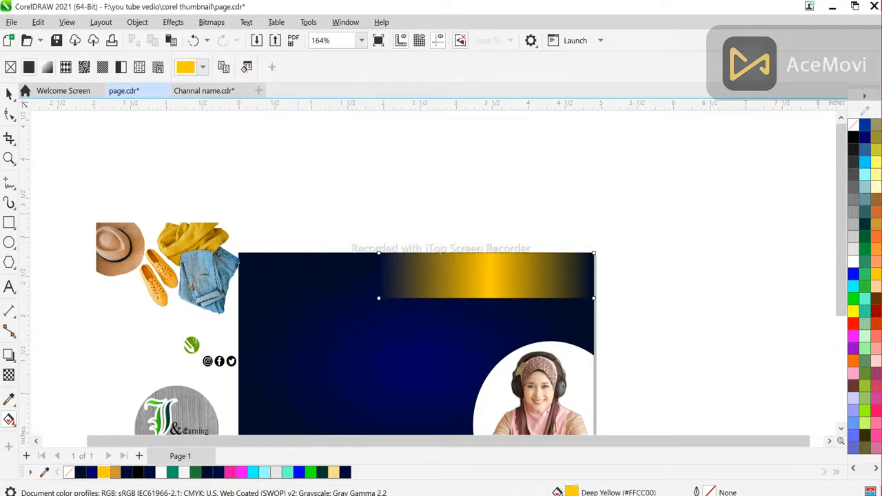
key(Escape)
- Add the artistic text "Clothing Brand" in bold 16 pt Arial above the background
click(9, 287)
click(291, 182)
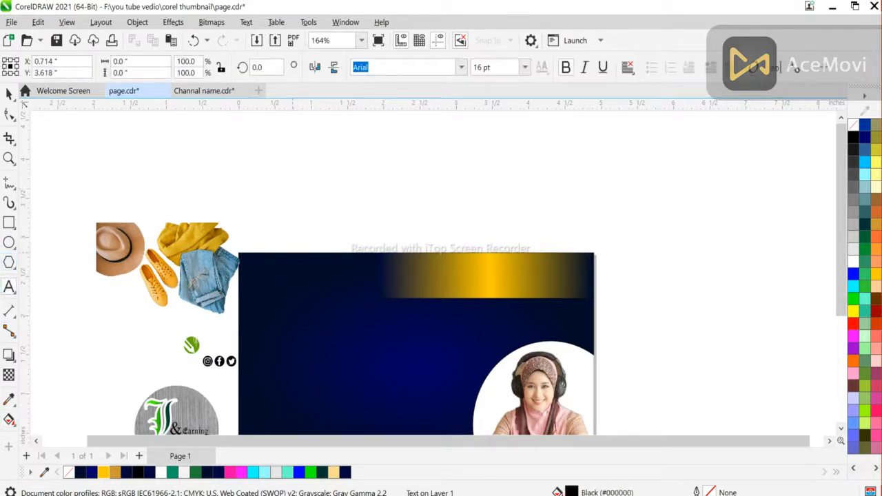
text(C)
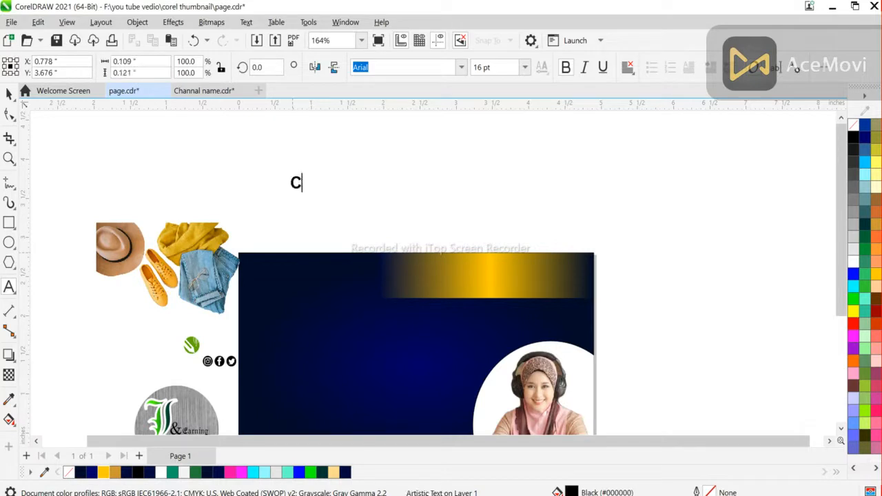
text(lothing B)
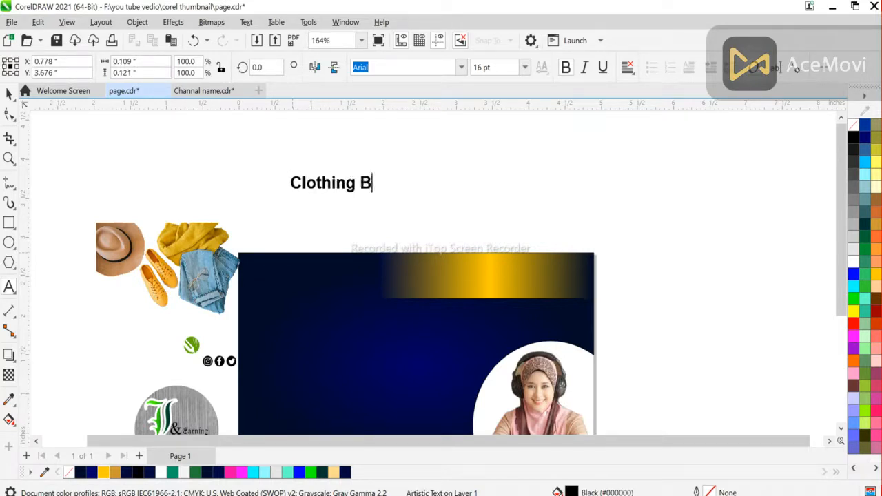
text(rand)
key(ctrl+space)
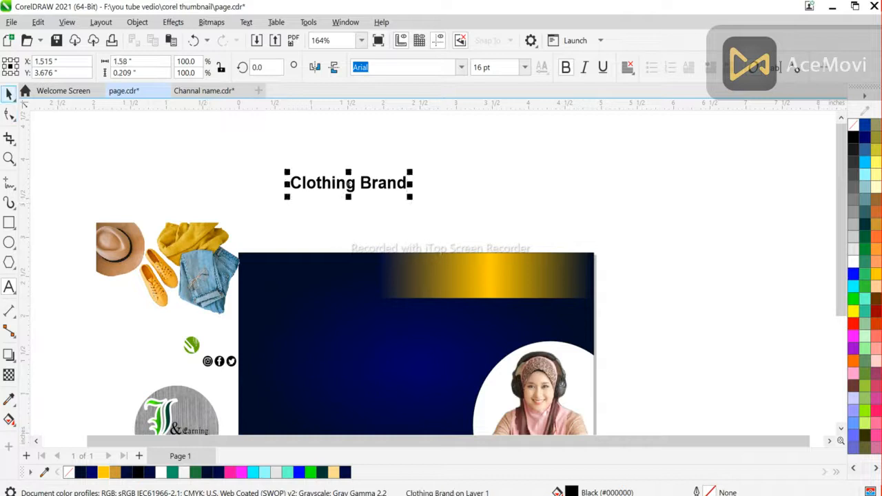
- Center the Clothing Brand text on the gradient bar and enlarge it to about 21.7 pt
shift+click(483, 276)
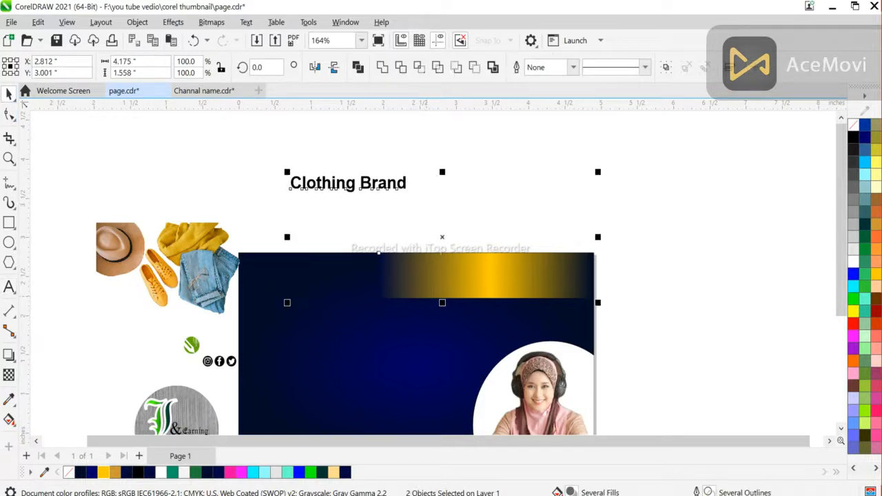
key(e)
key(c)
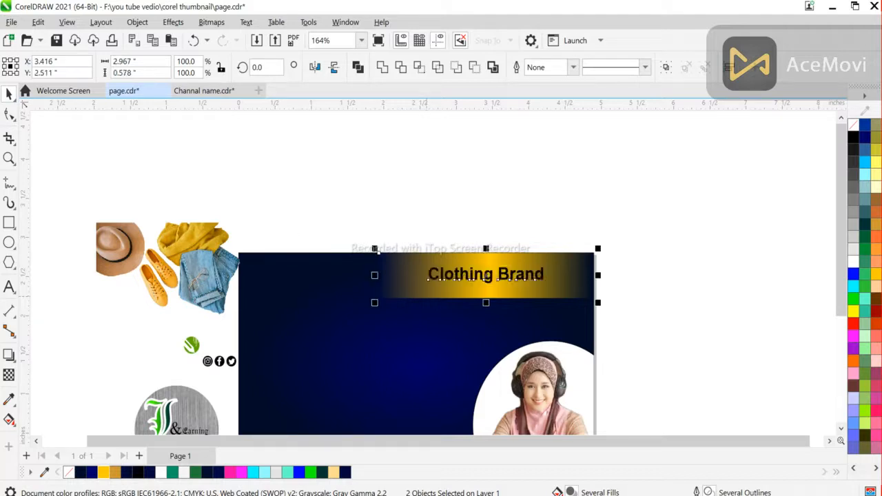
click(378, 252)
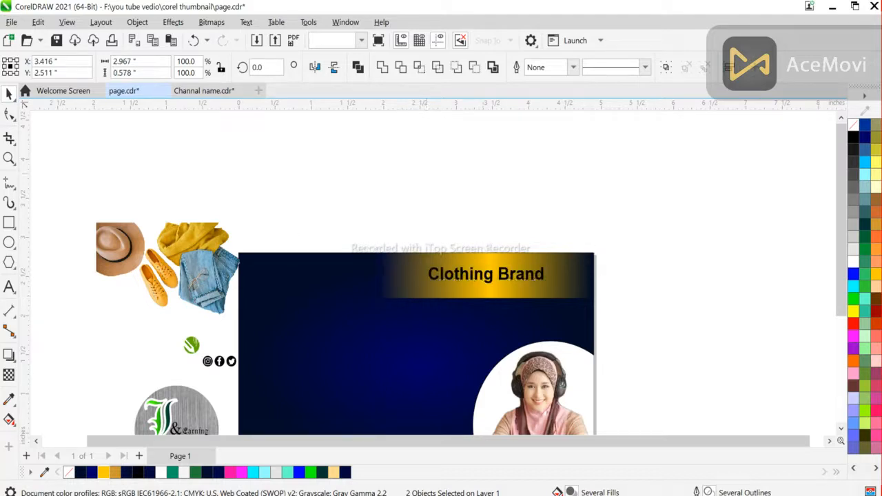
click(486, 274)
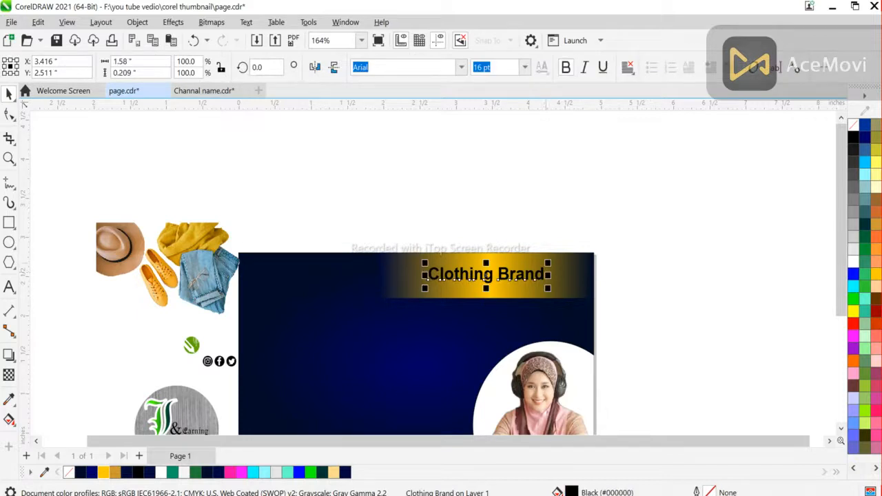
drag(548, 288, 570, 292)
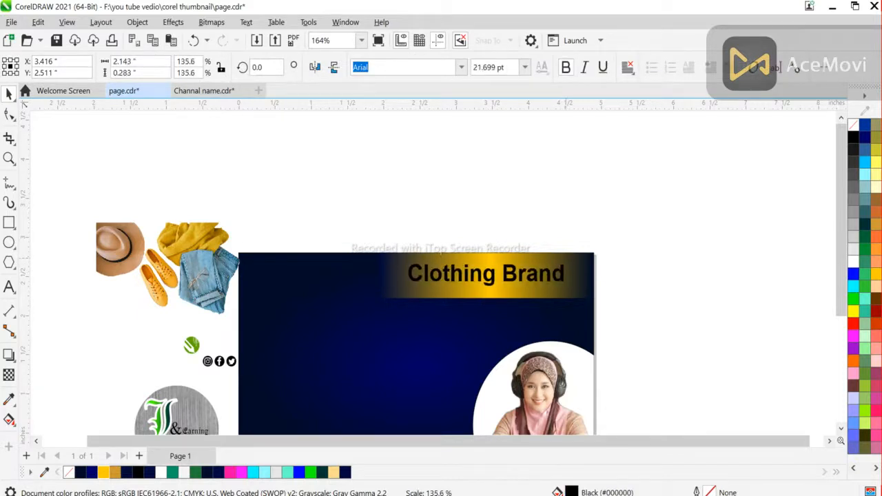
key(Escape)
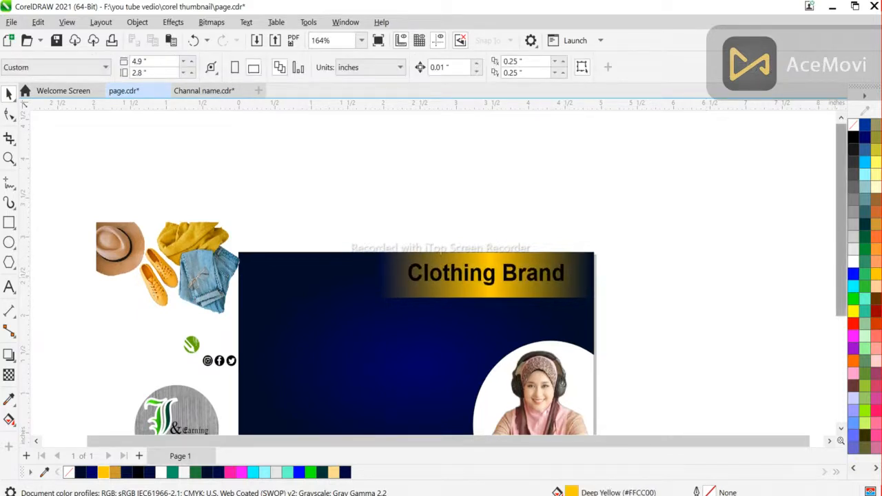
- Move the hat, shoes and clothes image into the background's upper-left corner, flush with its top and left edges
scroll(434, 275, down, 2)
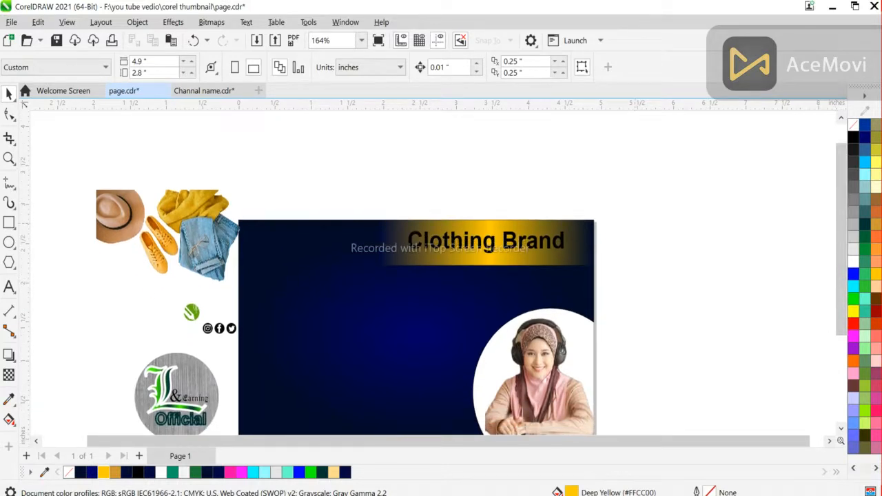
drag(166, 235, 316, 277)
shift+click(414, 359)
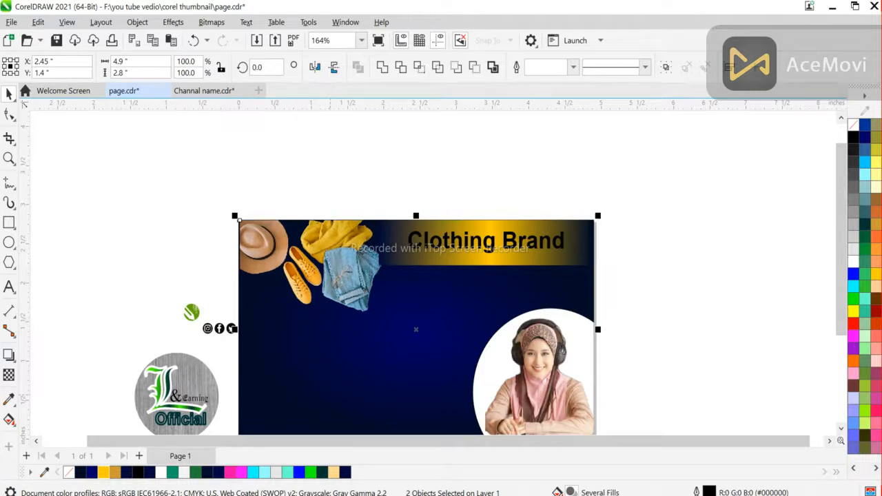
key(Escape)
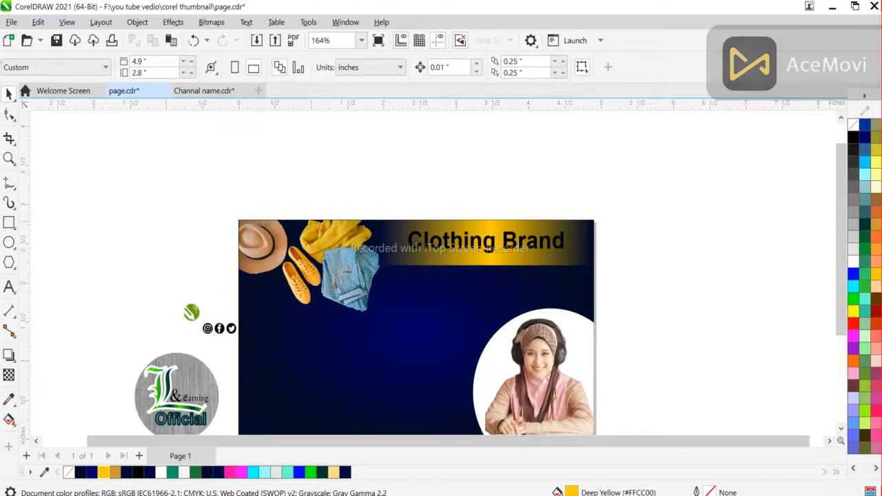
- Draw a Deep Yellow circle about 1.48 inches across over the background's lower-left area, slightly overlapping its bottom edge
scroll(441, 289, down, 2)
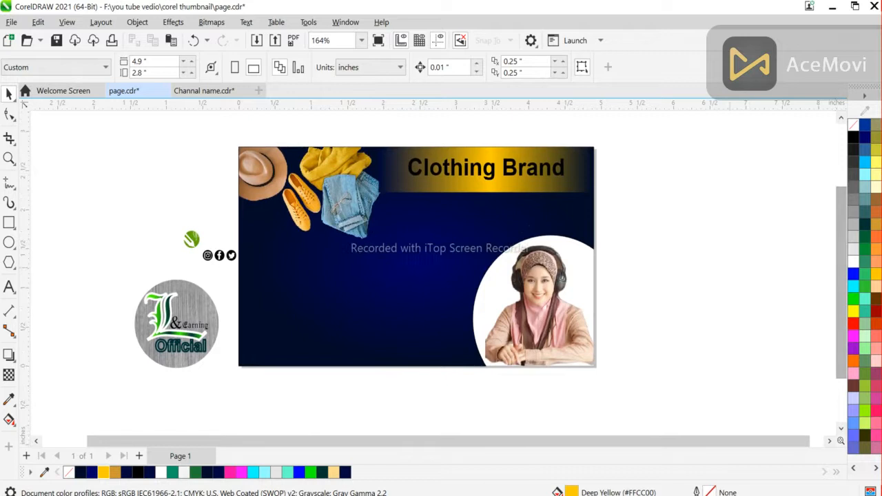
scroll(537, 236, up, 1)
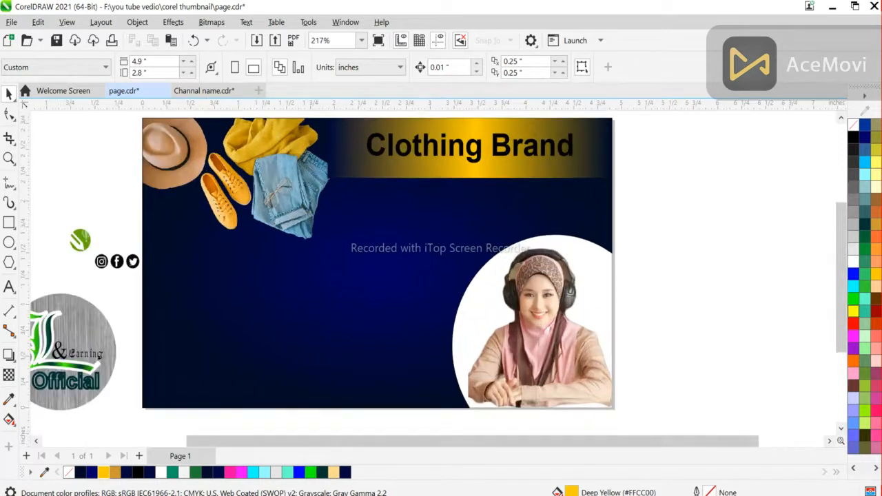
click(9, 242)
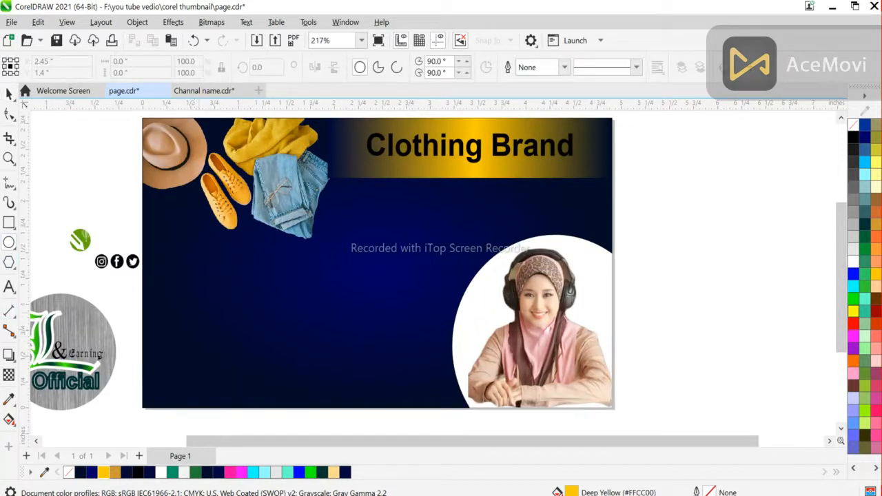
drag(170, 266, 317, 425)
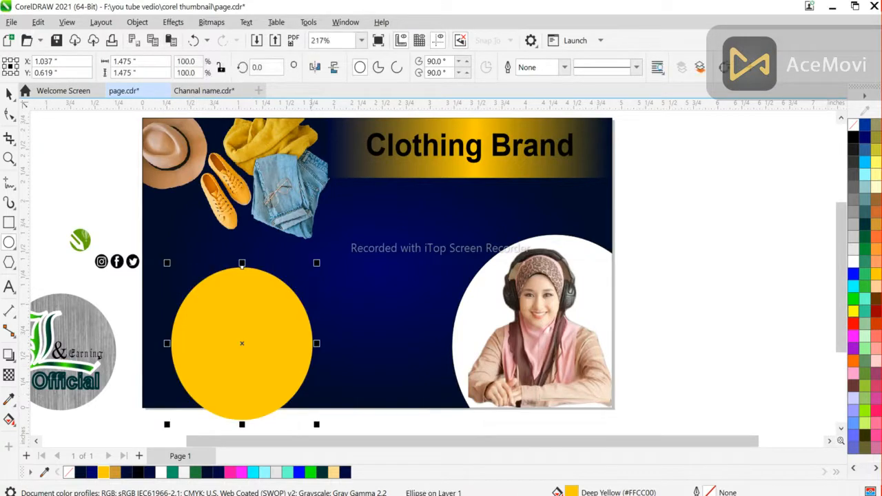
- Give the yellow circle a white hairline outline with no fill and move it fully inside the background's lower-left area
right_click(853, 260)
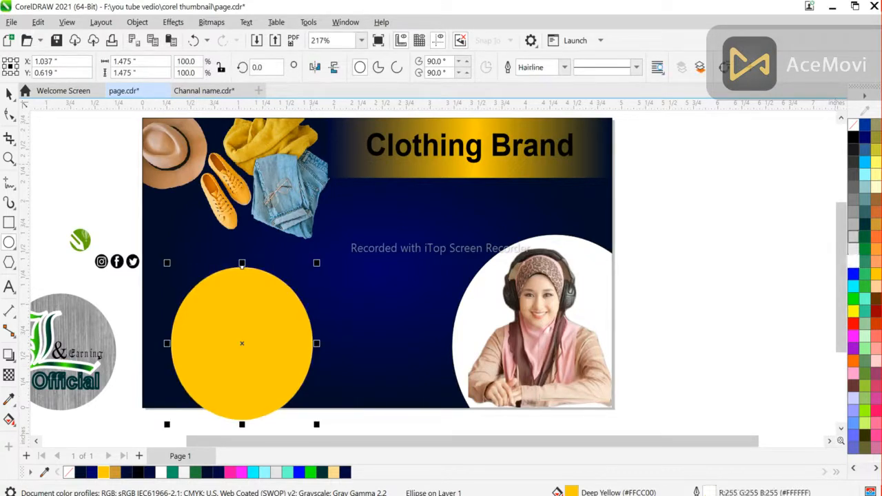
click(854, 125)
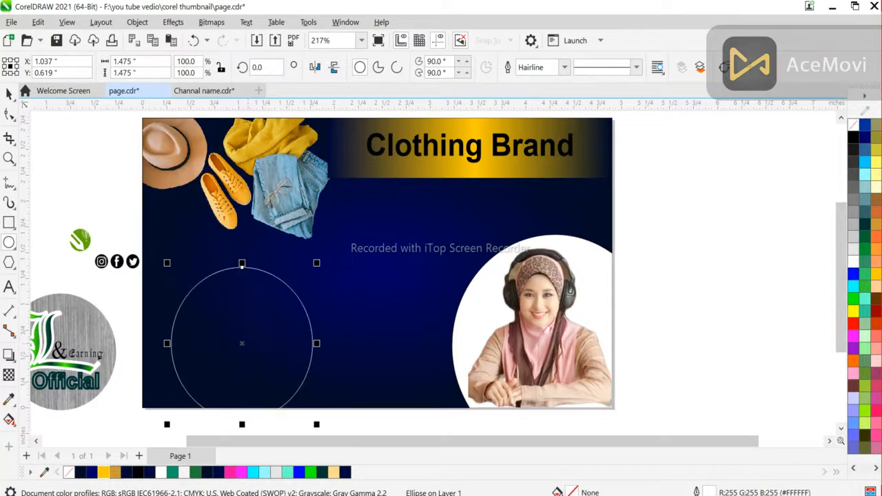
drag(242, 264, 225, 247)
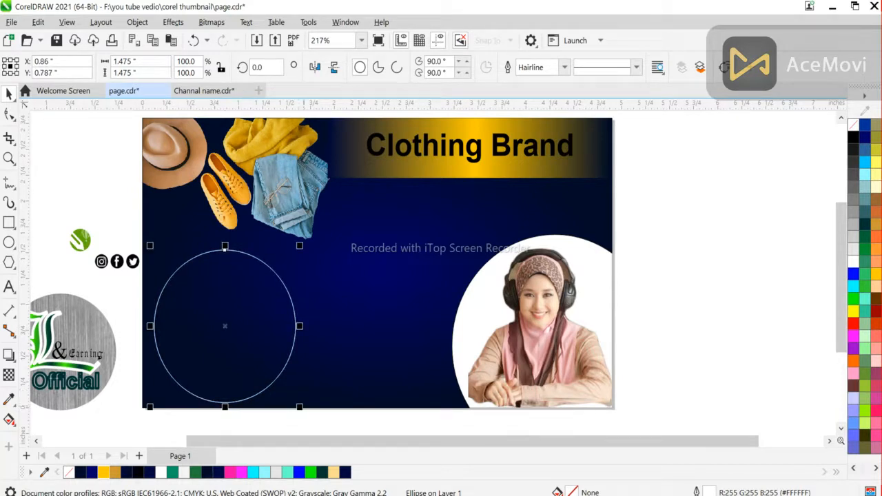
- Make a concentric copy of the circle scaled to about 1.34 inches and combine both circles into one ring
drag(225, 247, 225, 253)
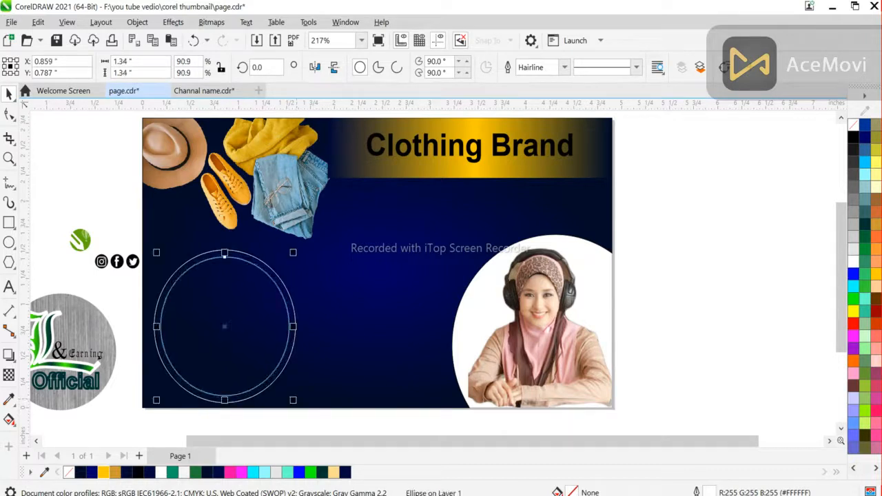
shift+click(225, 252)
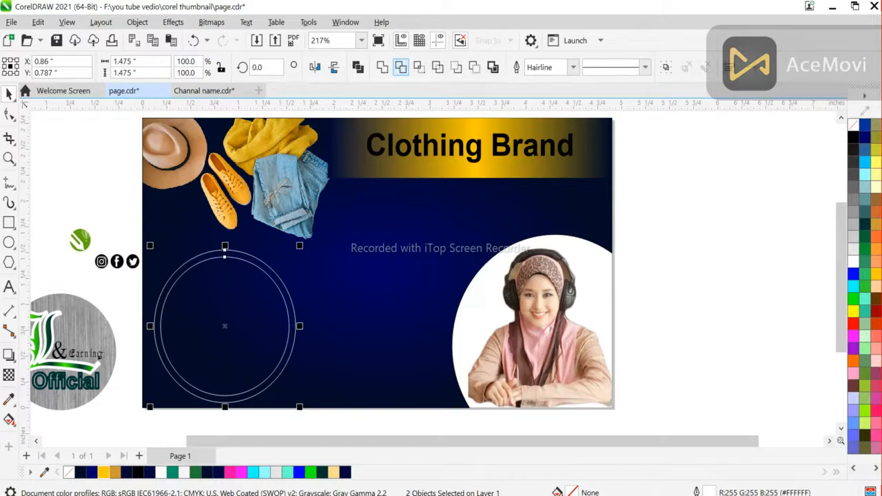
key(ctrl+l)
click(106, 207)
click(219, 290)
key(Delete)
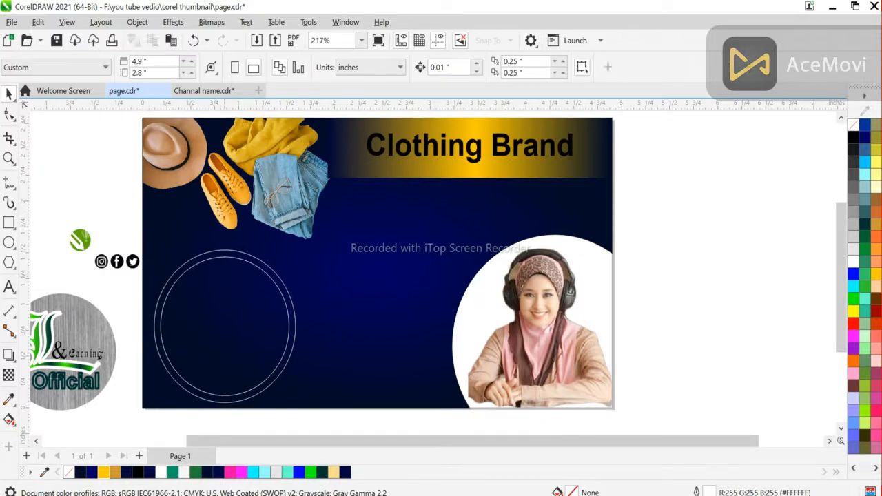
- Fill the ring with Cyan and apply a horizontal linear gradient fading from cyan at its left to white at its right
click(377, 263)
click(227, 257)
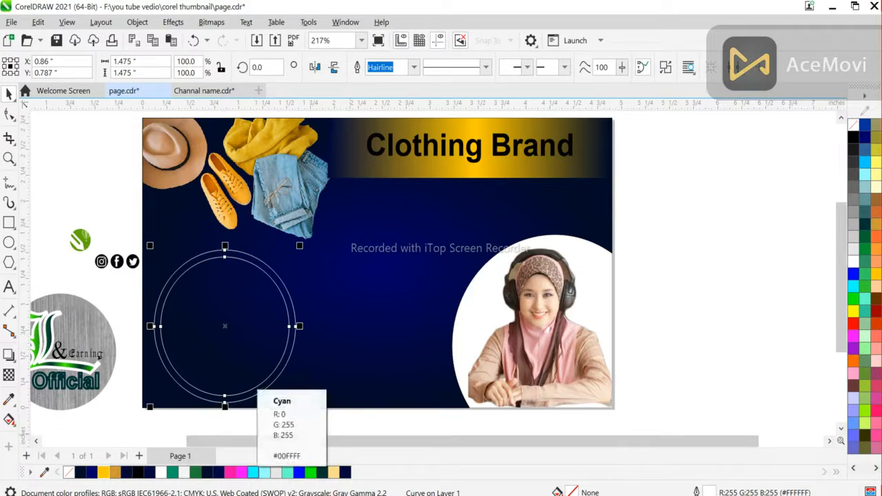
click(253, 472)
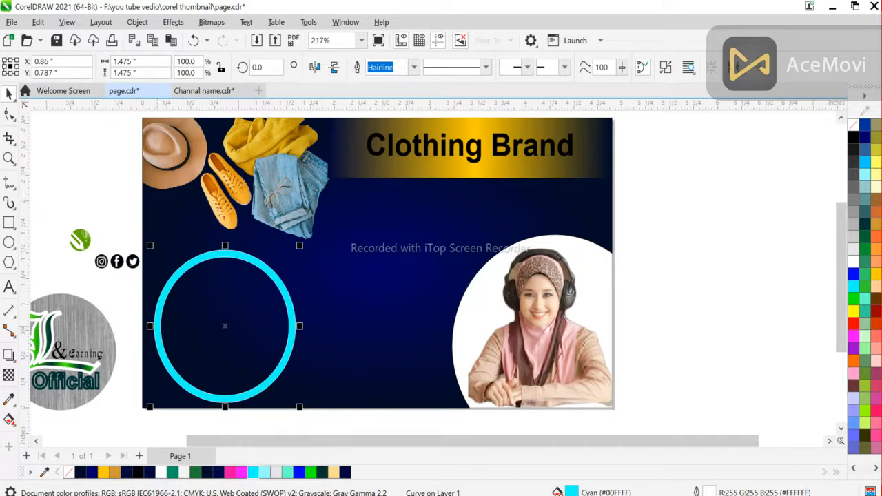
key(g)
drag(158, 328, 291, 328)
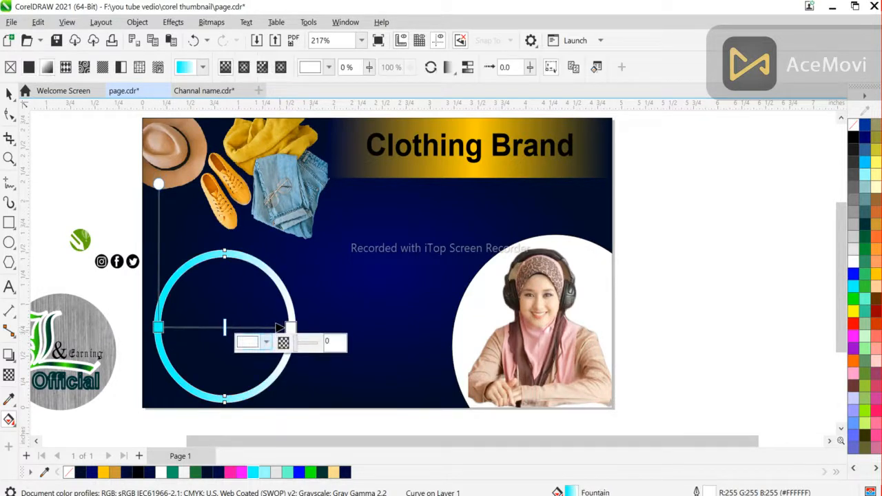
- Replace the white end colour of the ring's gradient with the navy #000743 sampled from the background
scroll(290, 327, down, 3)
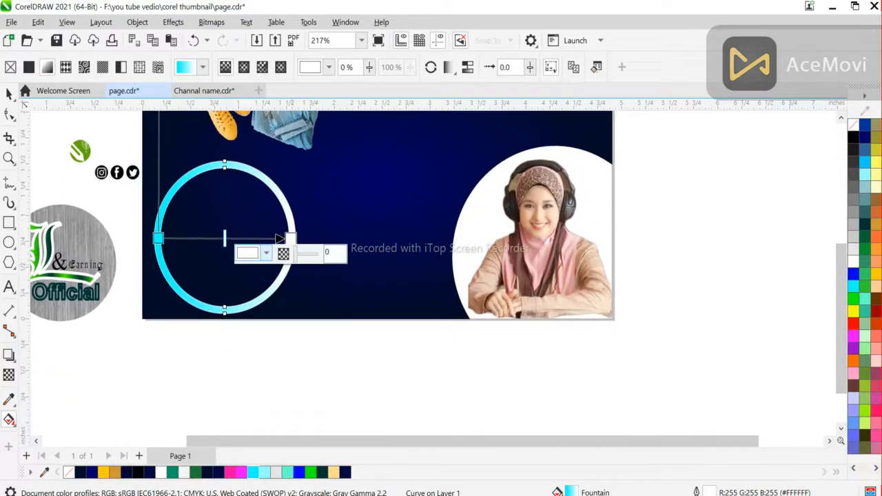
click(254, 253)
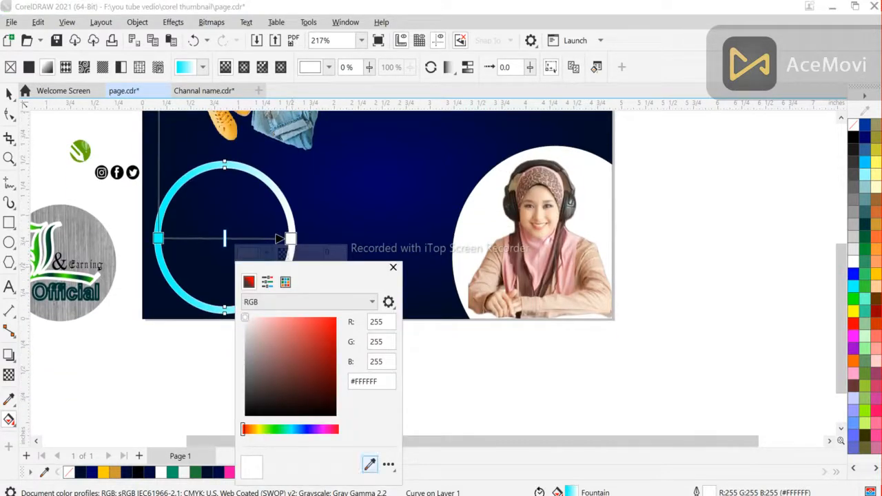
click(370, 464)
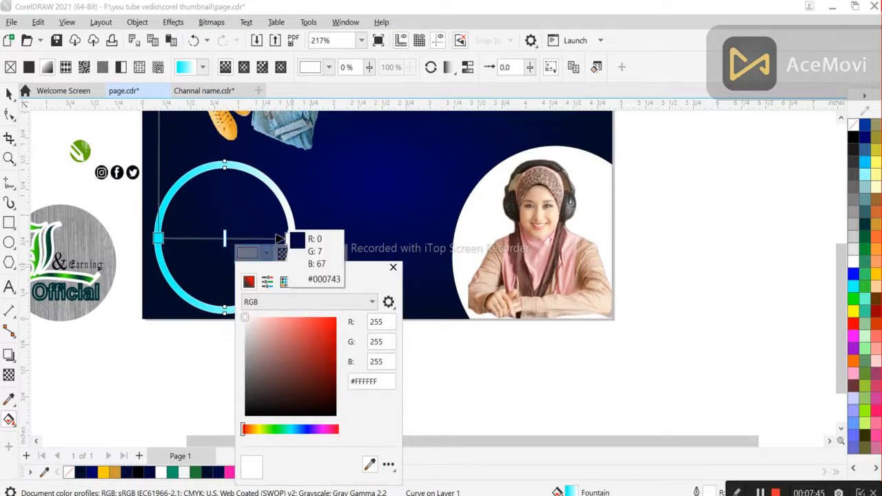
click(280, 238)
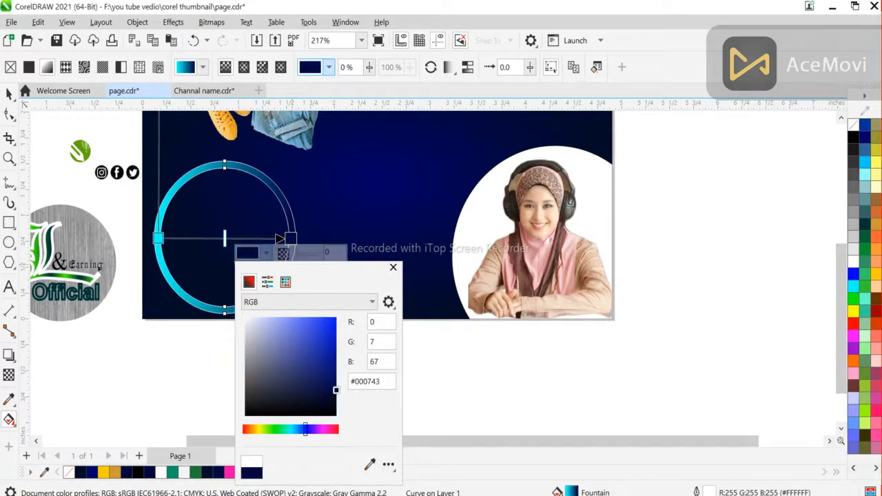
key(Escape)
key(space)
key(space)
key(Escape)
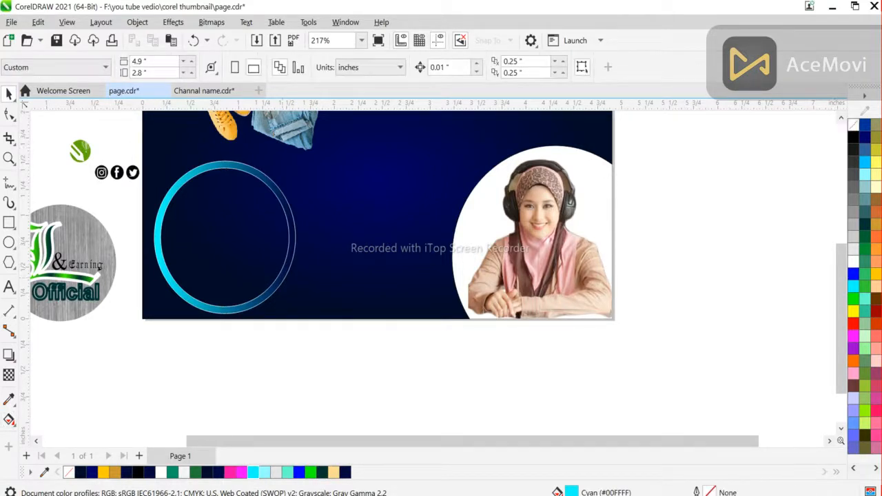
- Remove the white outline from the gradient ring
click(283, 200)
right_click(854, 125)
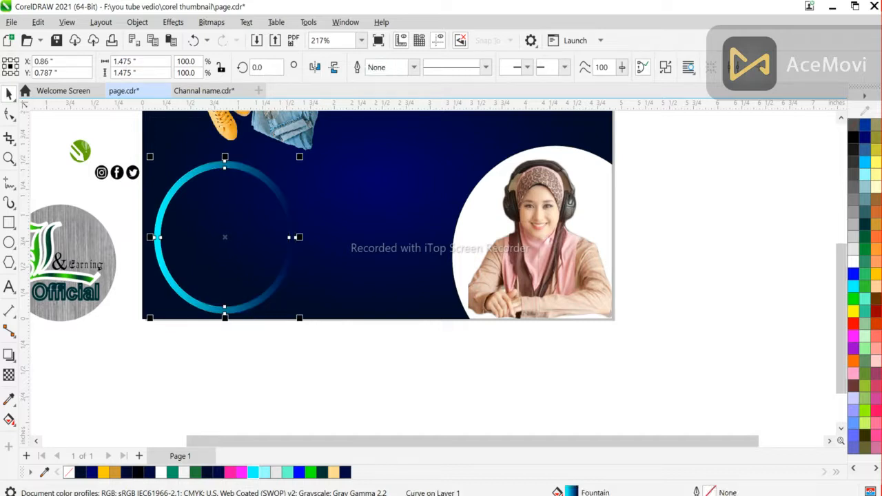
key(Escape)
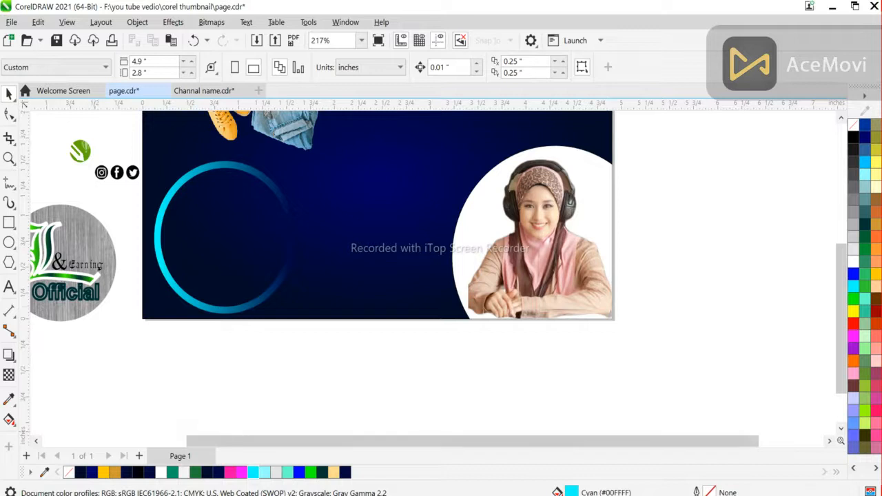
- Add the three-line artistic text "NO.1 Branding Company" in bold 16 pt Arial over the ring and colour it white
click(9, 287)
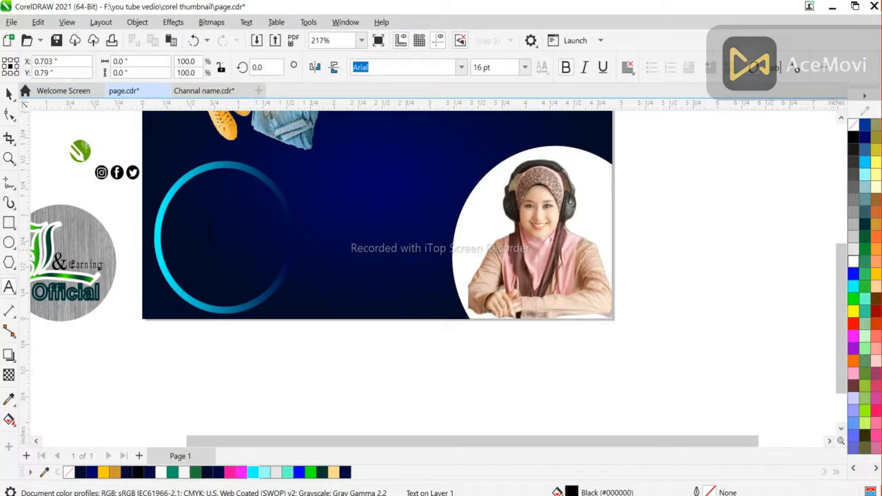
text(n)
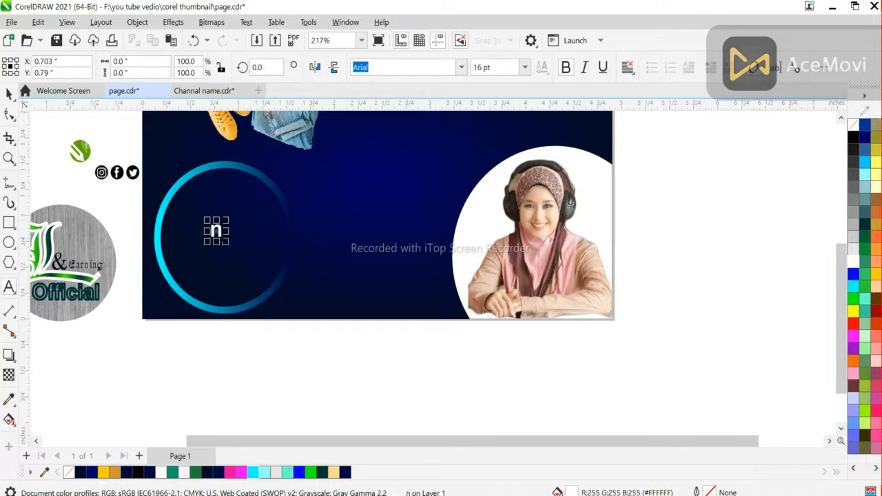
key(BackSpace)
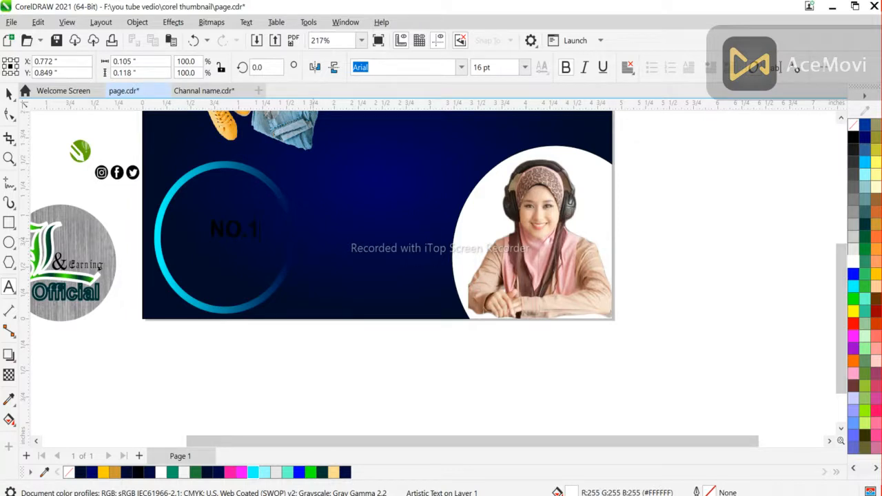
click(234, 229)
text(pany)
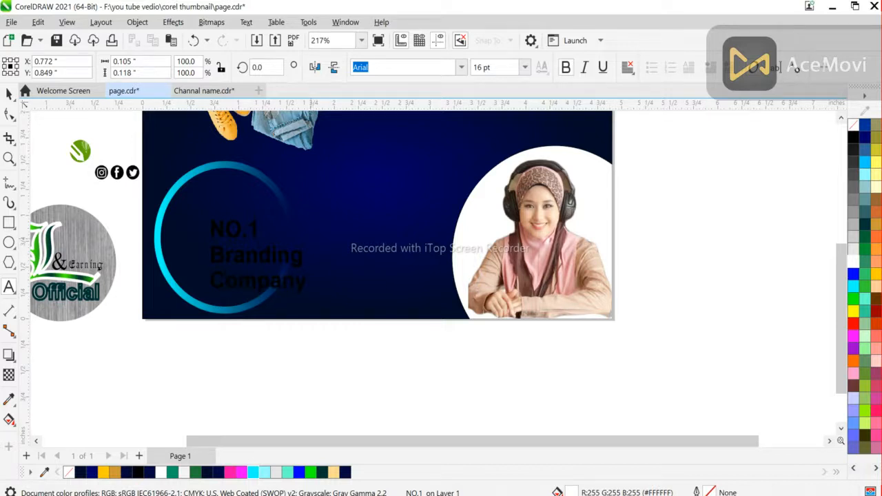
key(Escape)
click(854, 261)
key(Escape)
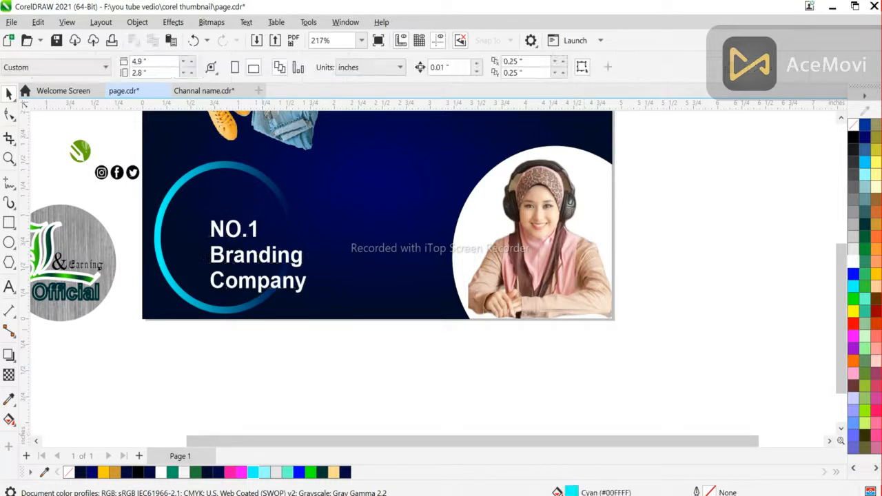
- Move the NO.1 Branding Company text up and left within the ring and enlarge it to about 20 pt
click(256, 255)
drag(256, 255, 246, 240)
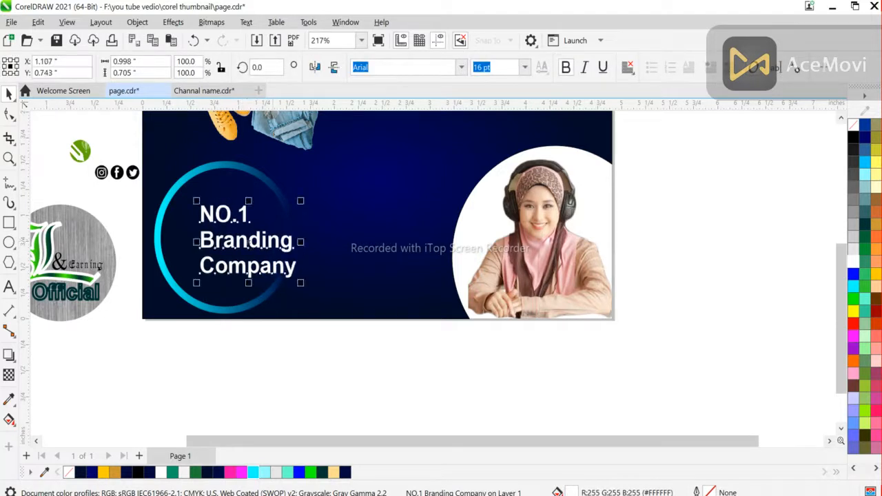
scroll(435, 268, up, 3)
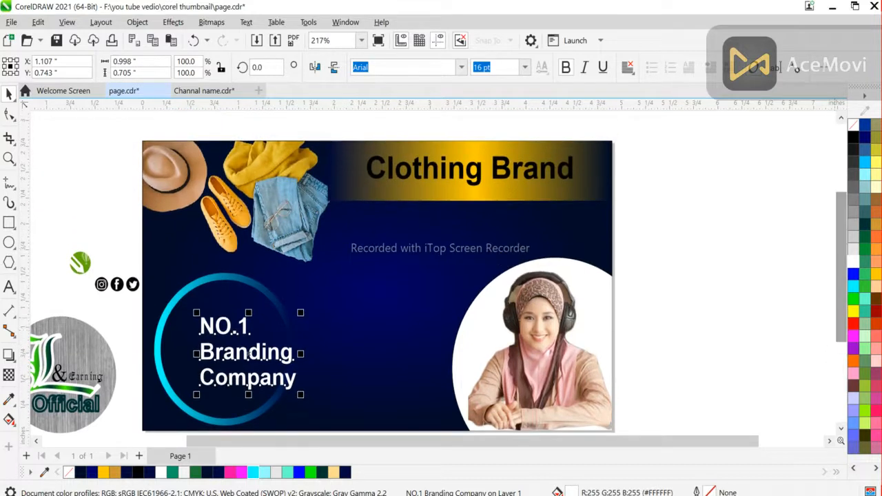
key(Escape)
drag(302, 393, 312, 403)
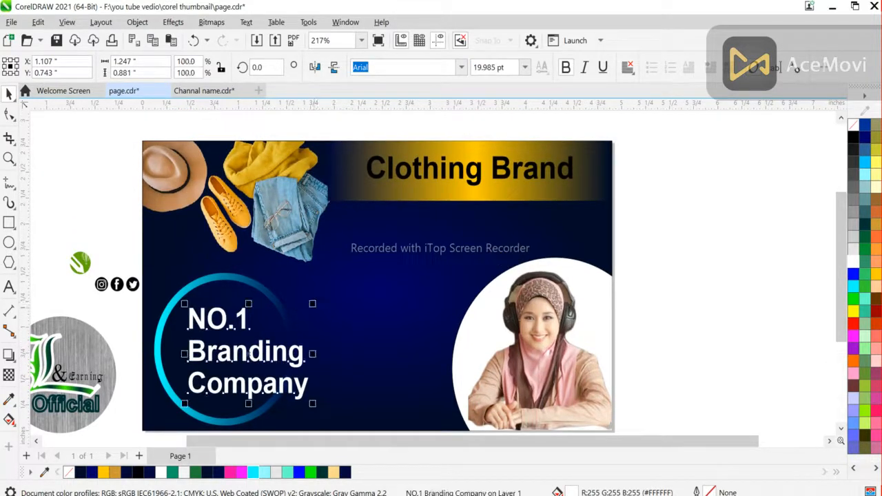
drag(249, 351, 251, 352)
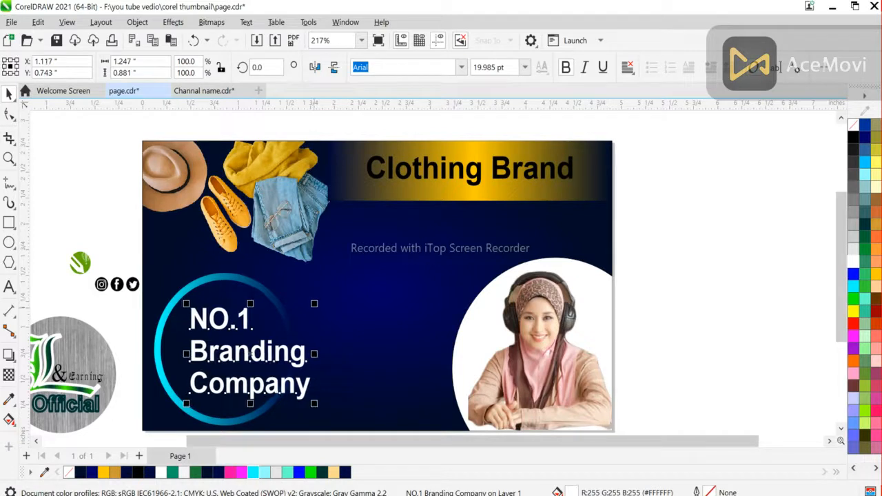
- Adjust the navy end of the ring's gradient slightly inward so its right side fades out behind the text
click(295, 350)
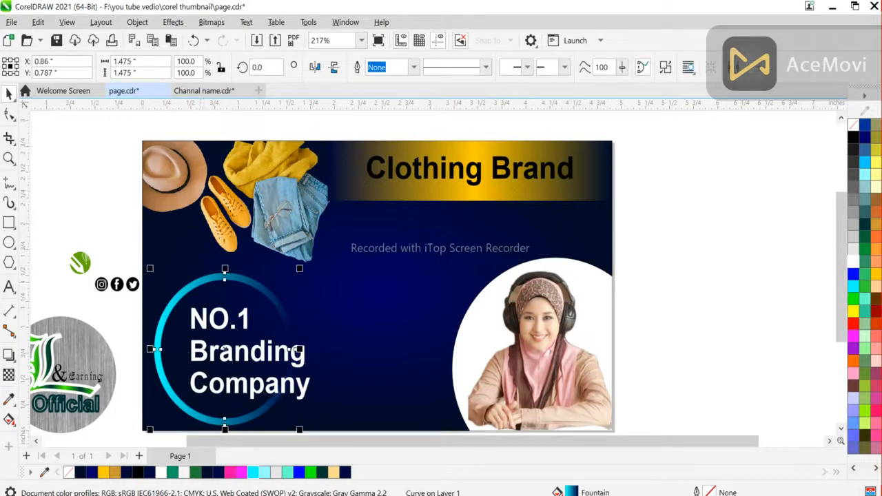
key(g)
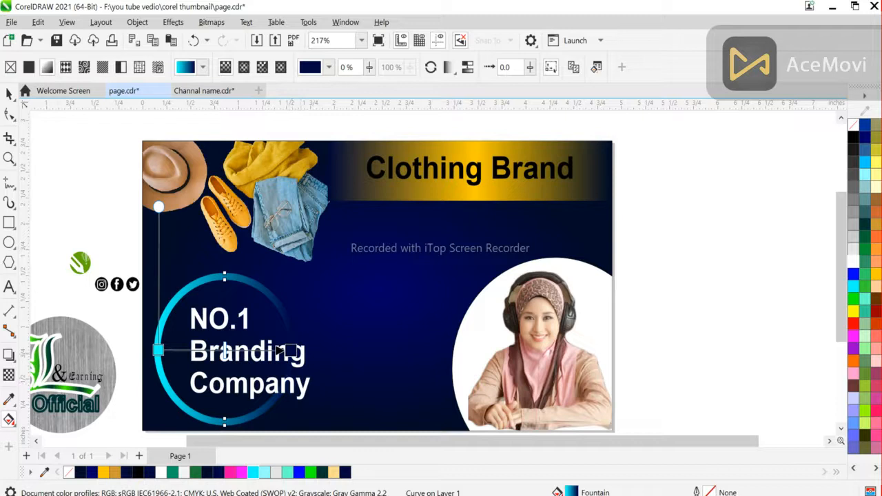
drag(279, 351, 285, 350)
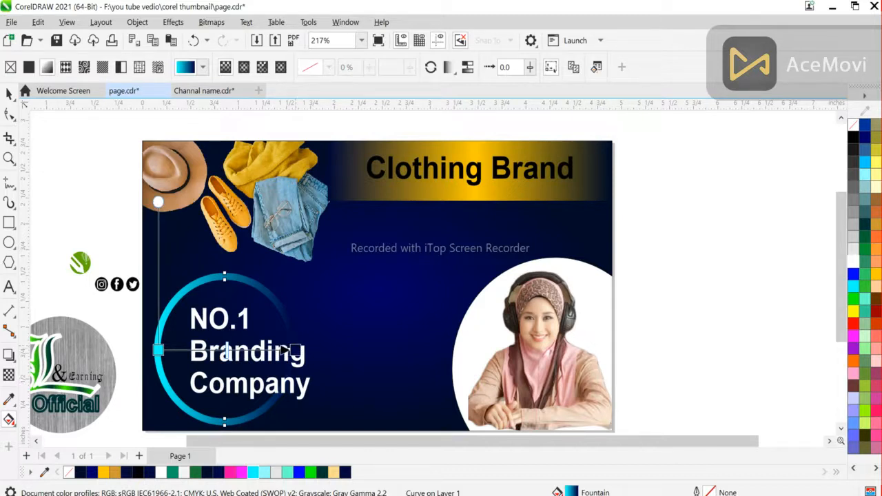
scroll(378, 268, down, 2)
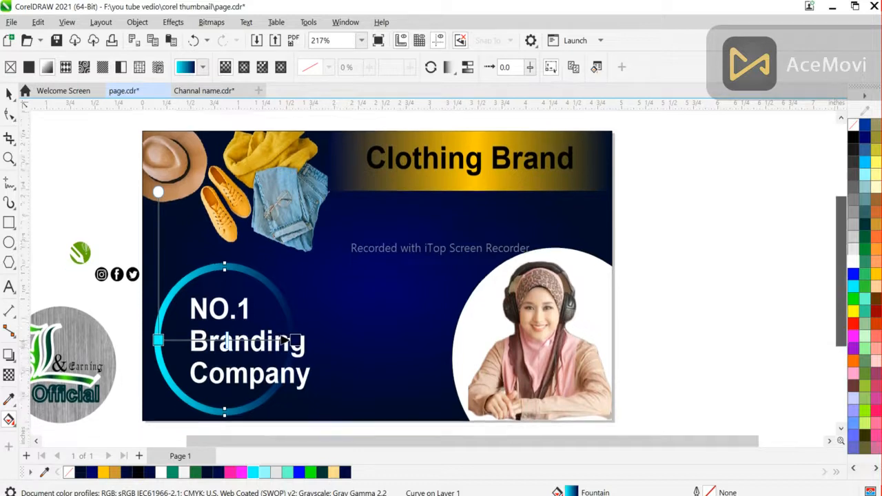
drag(281, 312, 274, 310)
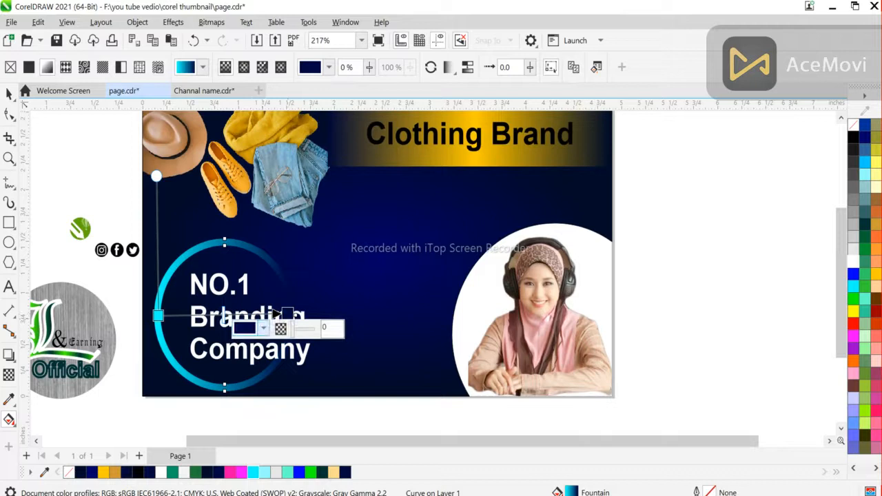
key(space)
key(Escape)
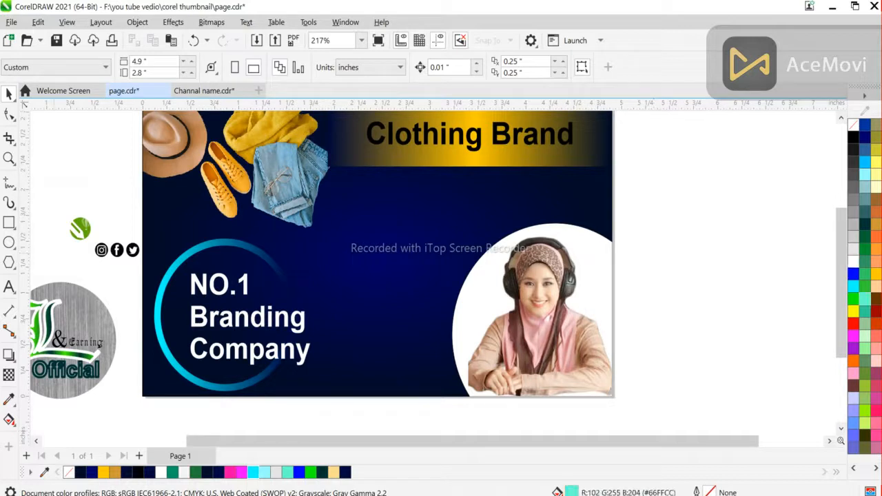
- Add white bold Arial 16 pt artistic text reading "GROW YOUR" on the navy area beside the clothes image
key(F8)
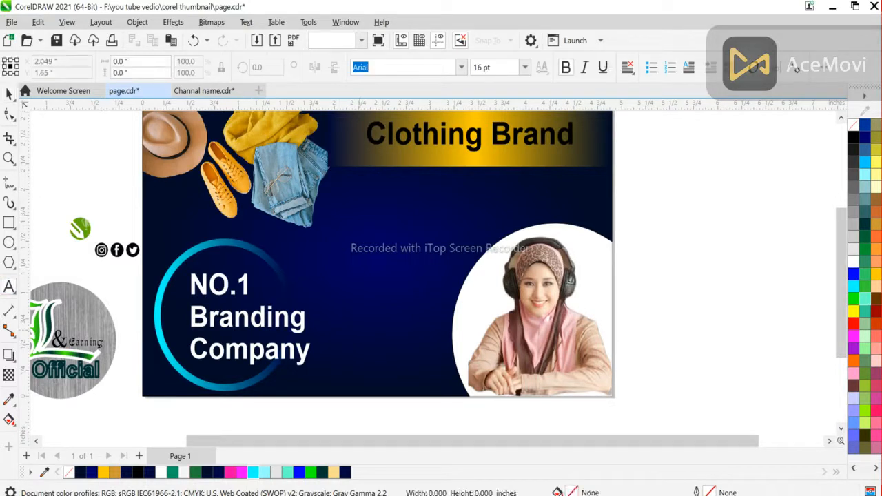
click(339, 225)
text(G)
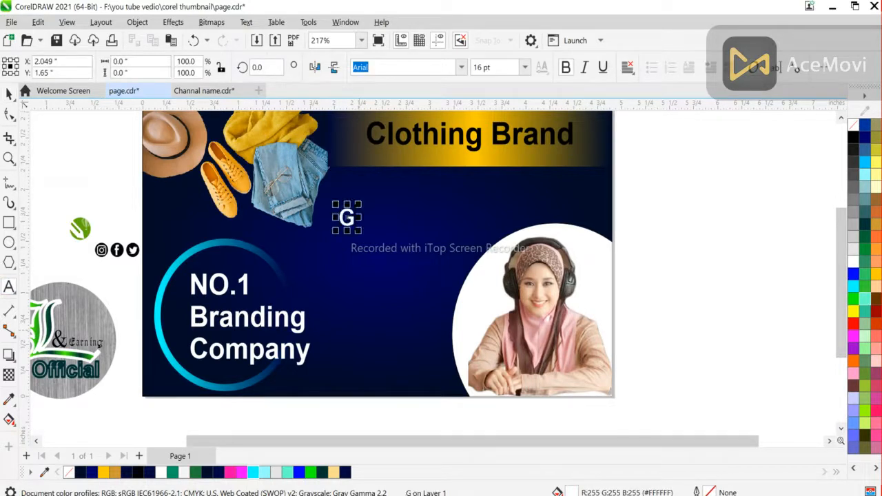
text(row)
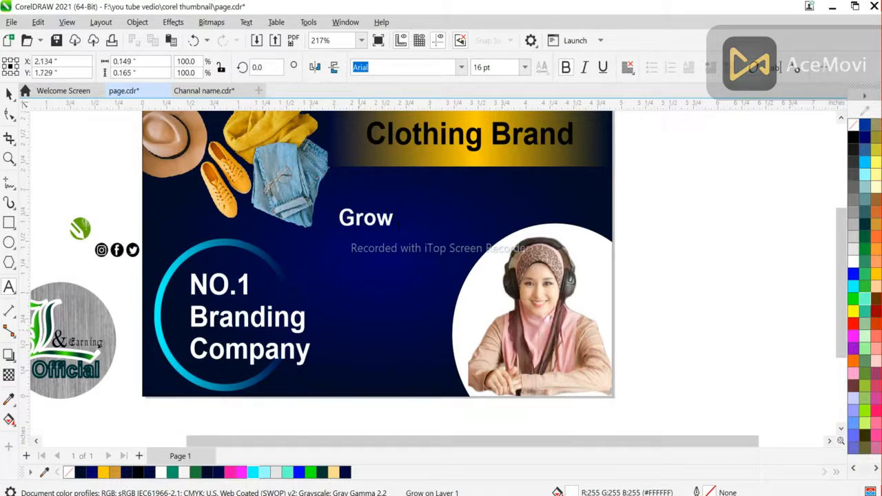
key(BackSpace)
key(BackSpace)
key(BackSpace)
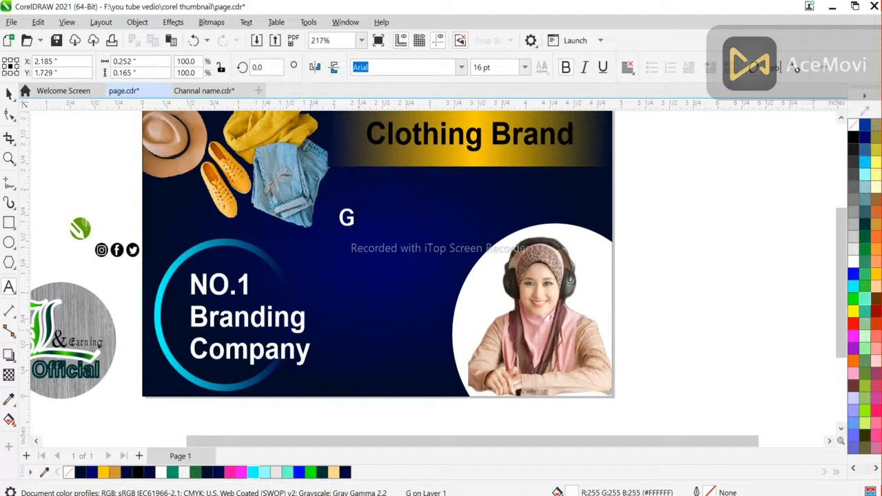
text(ROW)
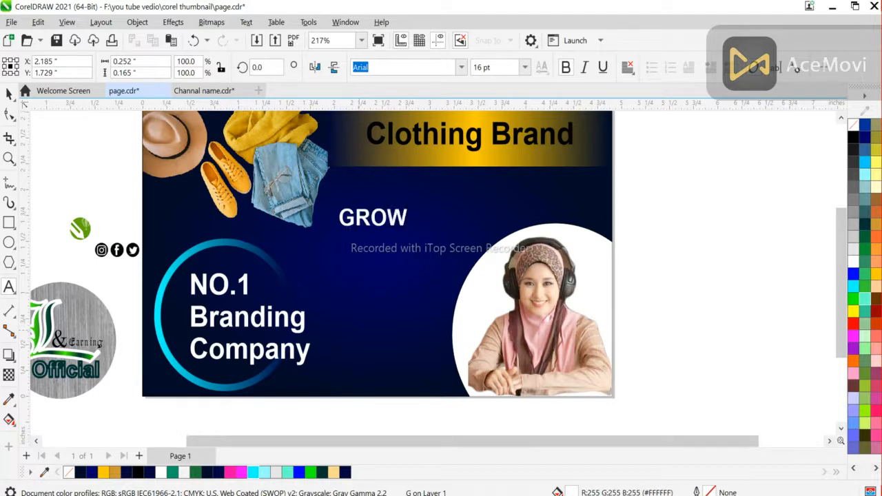
text( YOUR)
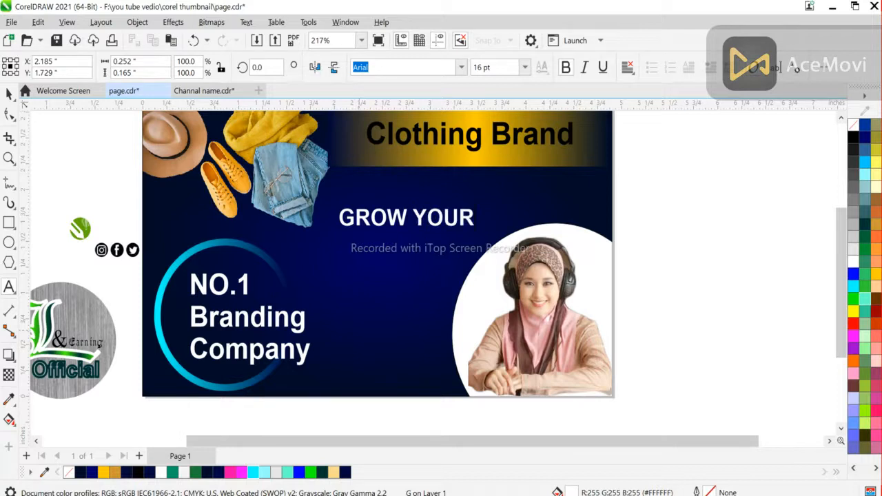
- Complete the slogan under "GROW YOUR" with the second line "MARKET" and the third line "WITH US"
key(Return)
text(MA)
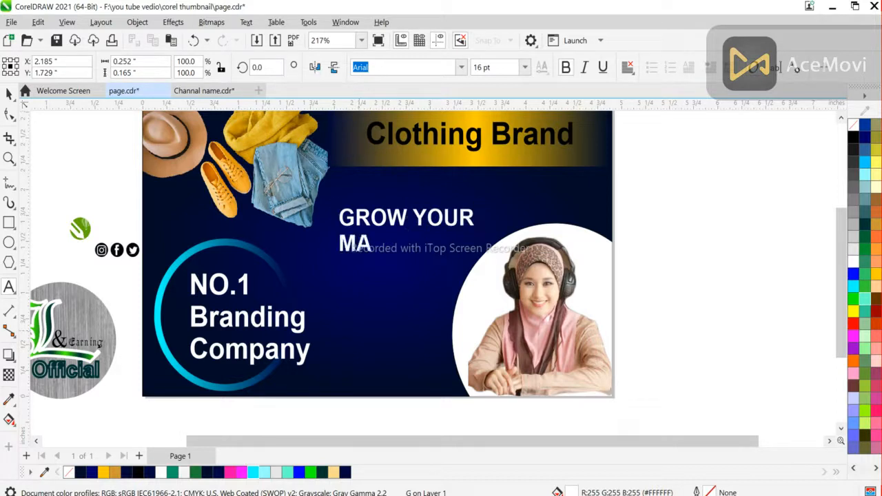
text(RKEY)
key(BackSpace)
text(T)
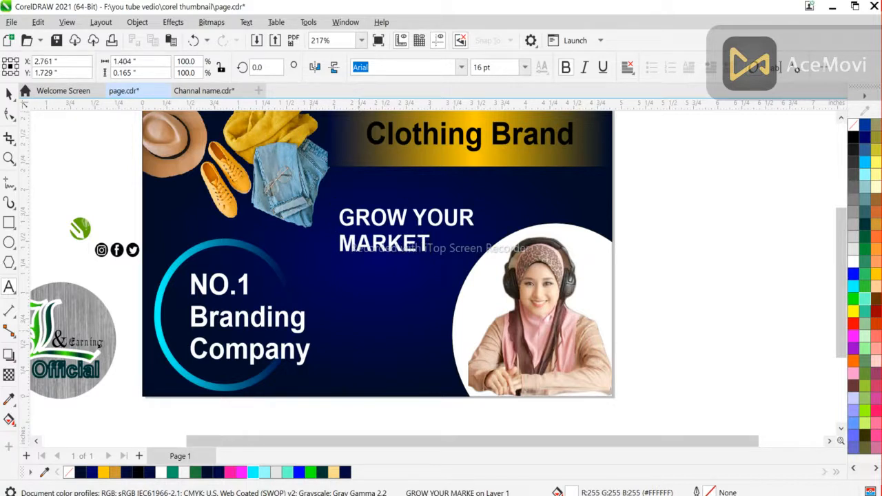
key(Return)
text(WITH US)
key(Escape)
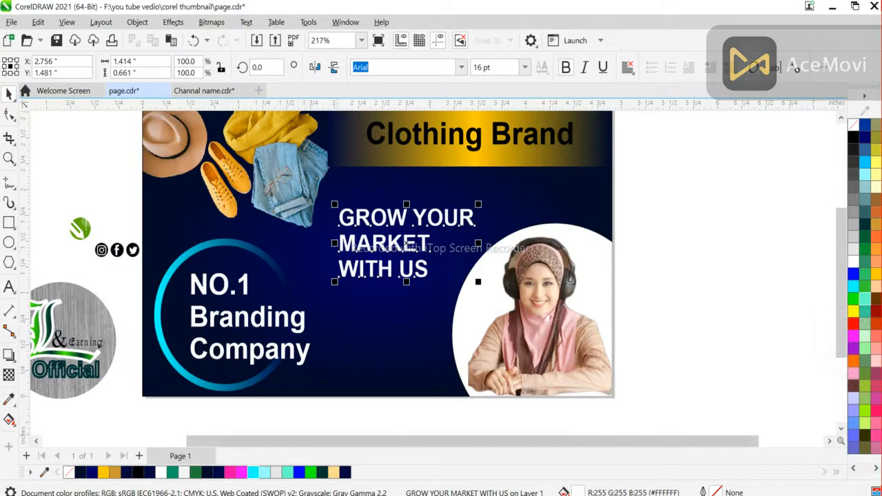
- Colour the GROW YOUR MARKET WITH US slogan Ice Blue and enlarge it to about 21 pt beneath the title bar
click(265, 472)
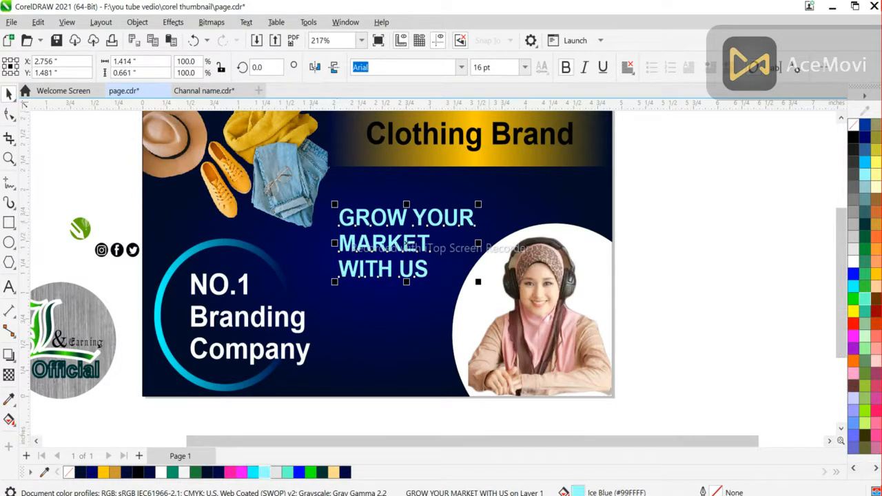
drag(479, 281, 502, 293)
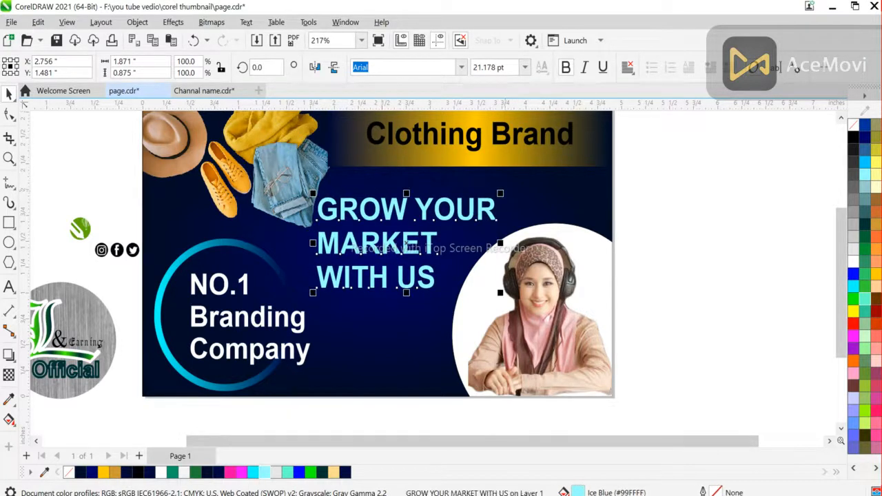
drag(386, 242, 397, 230)
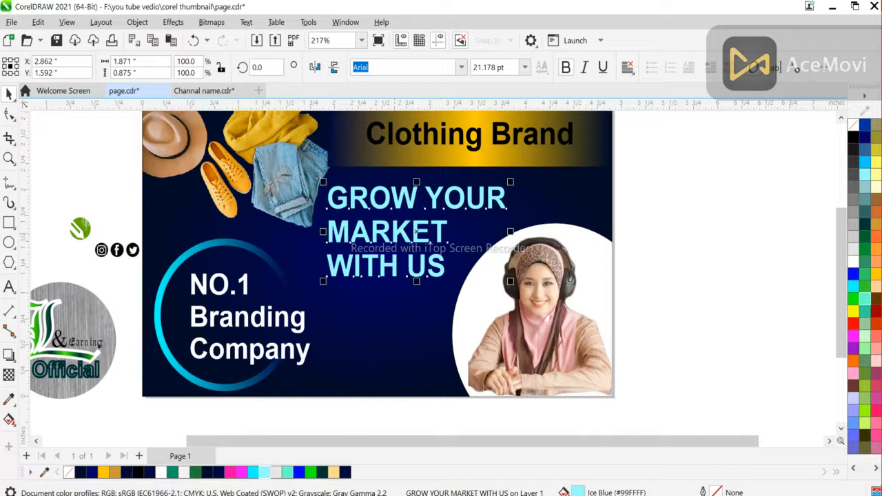
key(Escape)
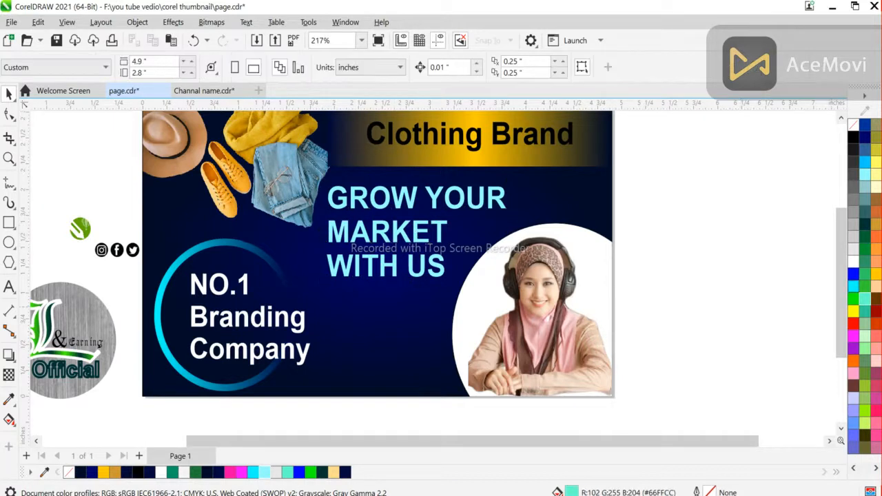
- Move the group of three social icons just below the page's lower edge and bring it in front of the background
scroll(434, 255, down, 2)
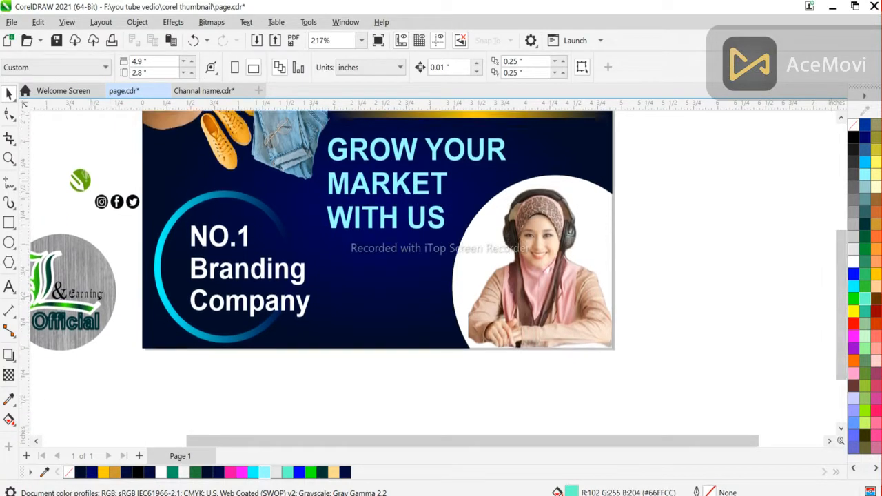
click(116, 202)
drag(116, 201, 368, 319)
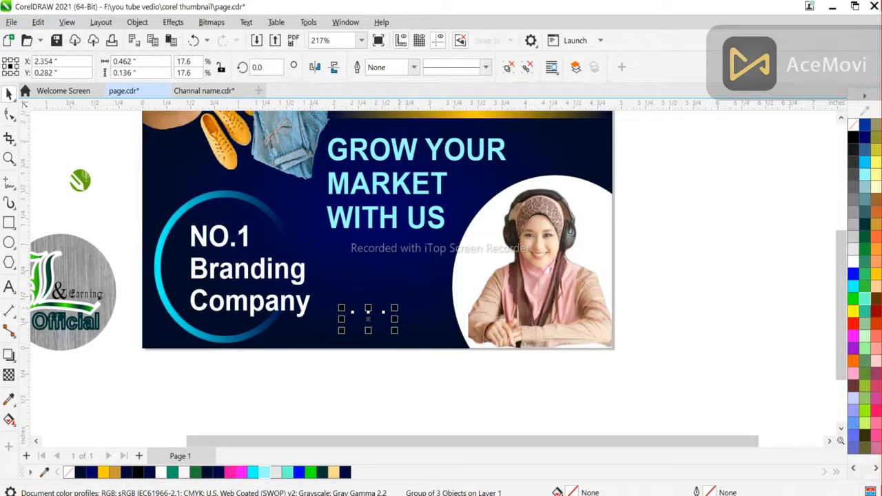
click(368, 319)
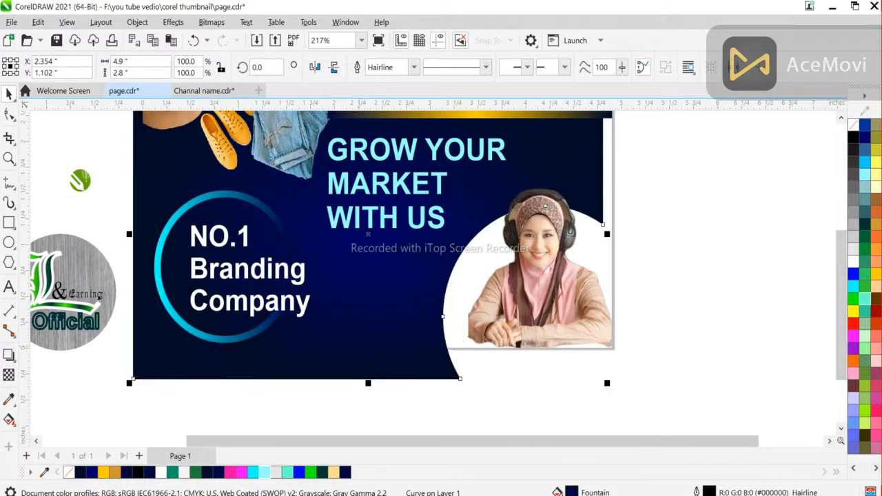
key(ctrl+z)
drag(462, 378, 331, 298)
drag(368, 319, 360, 370)
right_click(362, 371)
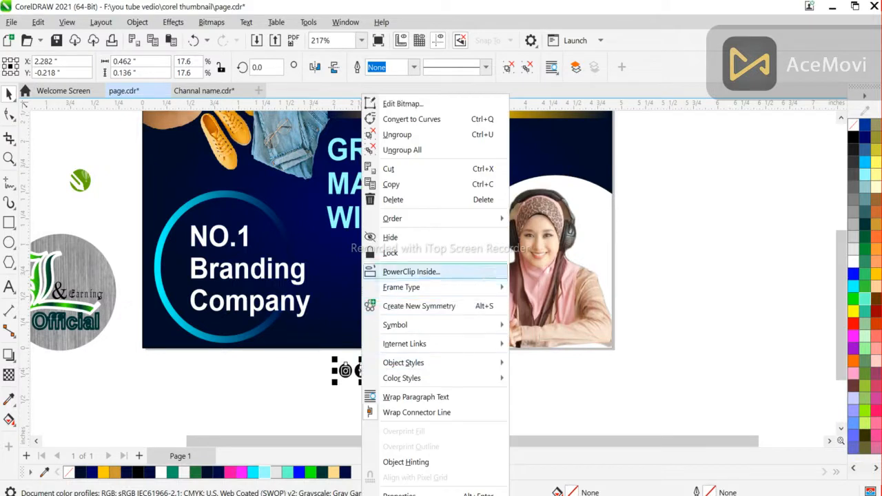
mouse_move(428, 218)
click(555, 220)
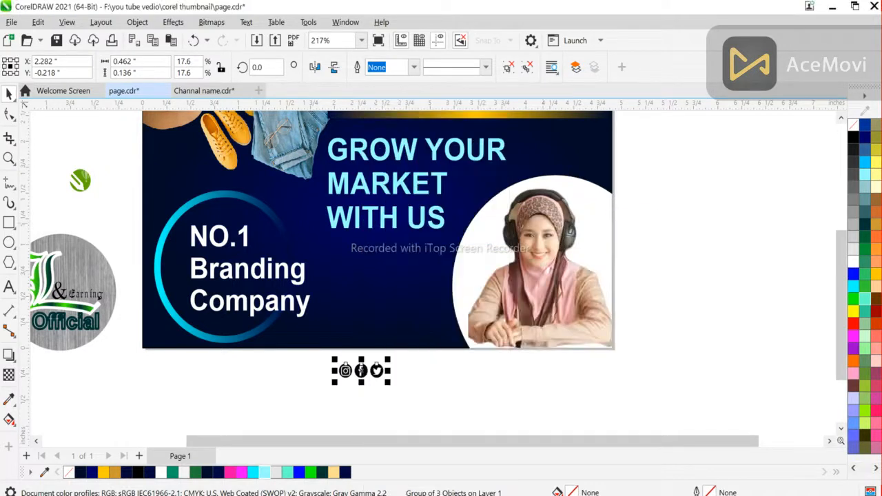
- Place the social icons on the navy area near the page's lower edge, between ring and photo, and enlarge them
drag(361, 371, 429, 334)
key(Escape)
mouse_move(371, 313)
mouse_down()
mouse_move(380, 304)
mouse_move(383, 318)
mouse_up()
key(Escape)
click(382, 316)
key(ctrl+z)
key(ctrl+z)
key(ctrl+z)
key(ctrl+z)
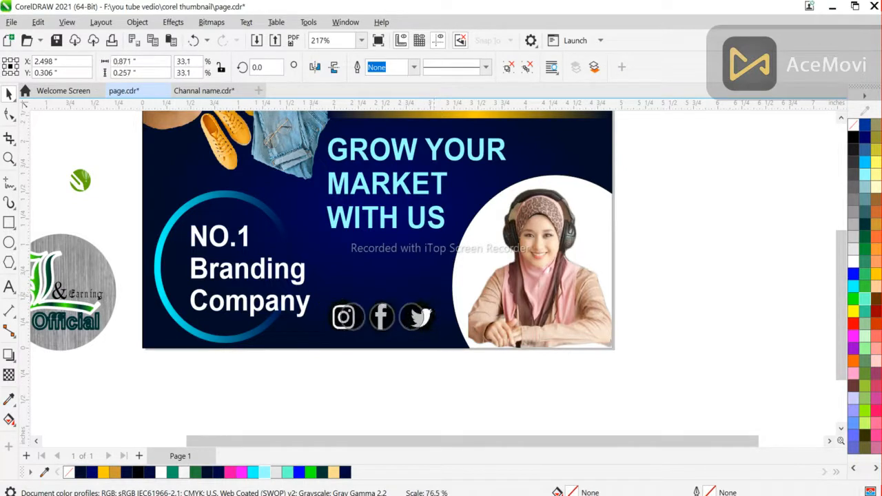
key(ctrl+z)
key(ctrl+z)
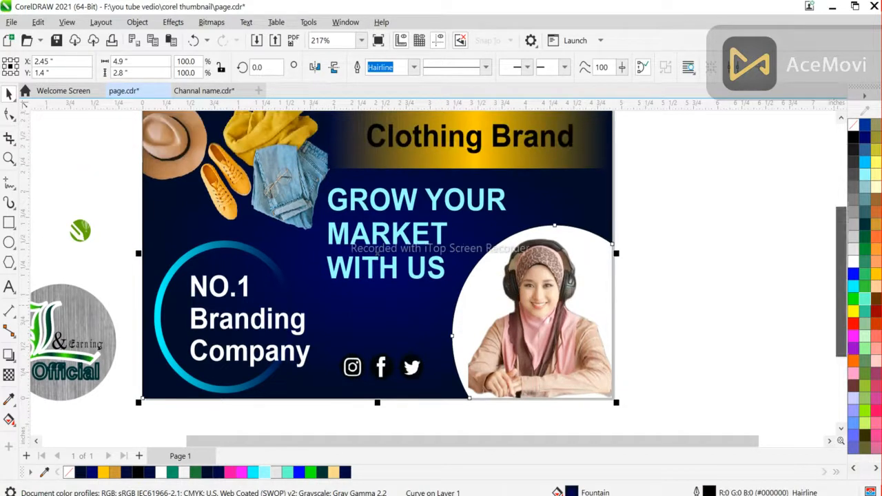
- Reduce the GROW YOUR MARKET WITH US slogan to about 17.7 pt and move it up and left under the title bar
key(ctrl+z)
key(ctrl+z)
key(ctrl+z)
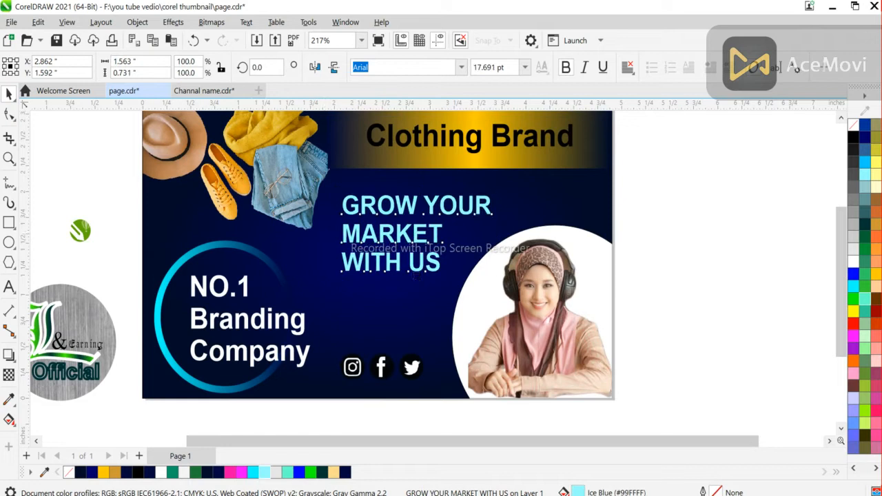
key(ctrl+z)
key(ctrl+z)
key(ctrl+z)
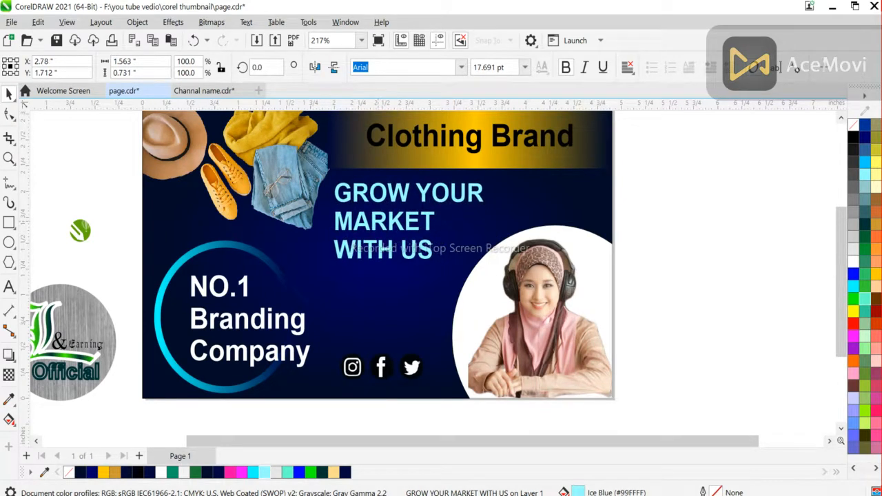
key(Escape)
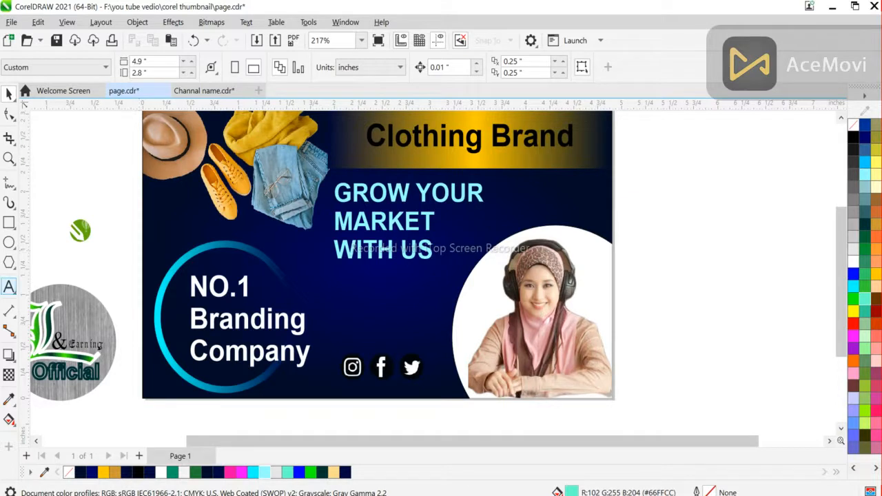
- Add "Manufacturer" as Ice Blue bold Arial 16 pt artistic text below the slogan, applying the suggested spelling correction
click(8, 287)
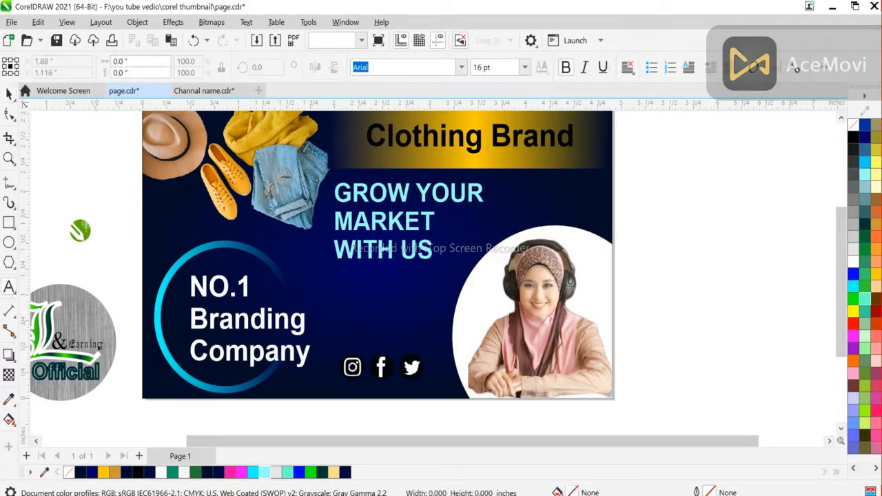
click(322, 292)
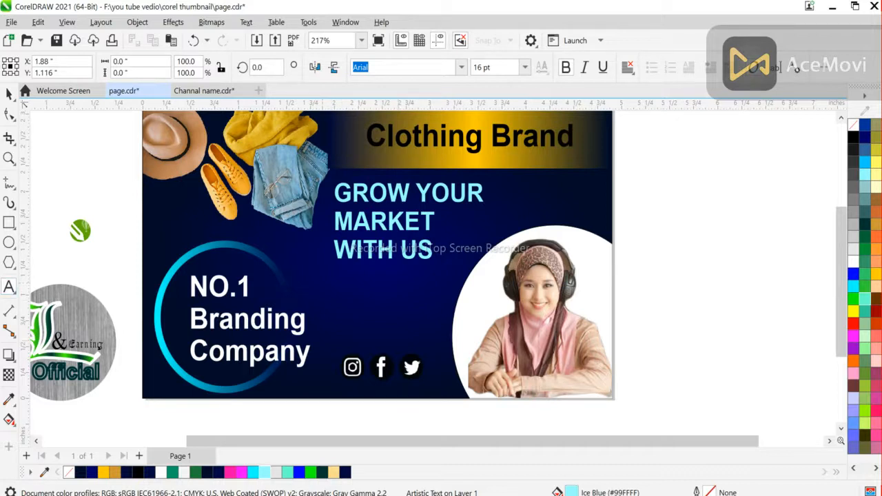
text(M)
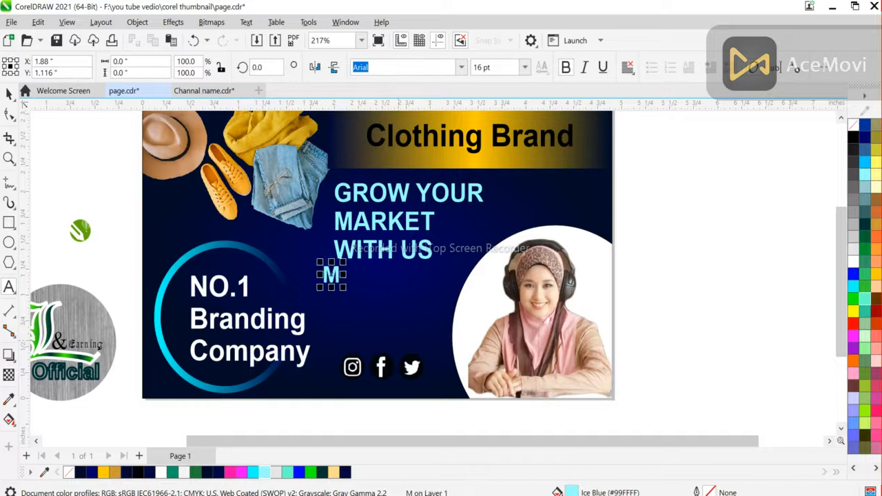
key(BackSpace)
text(Man)
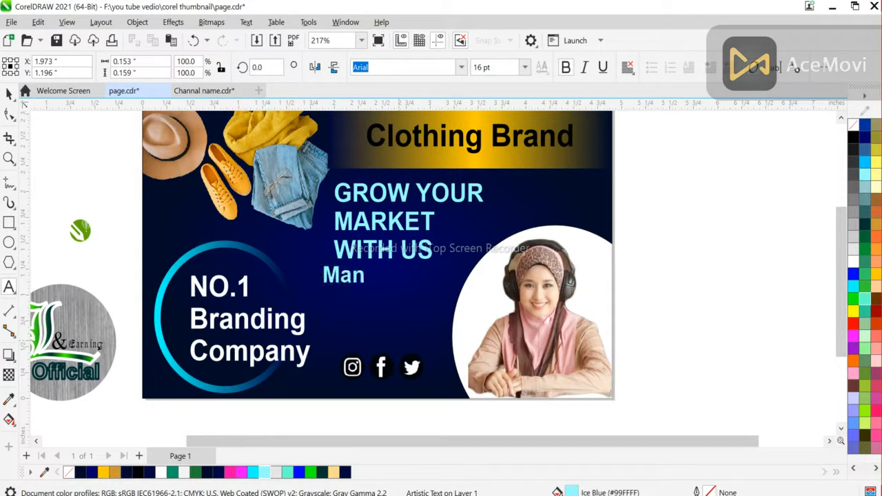
text(ufactrurer)
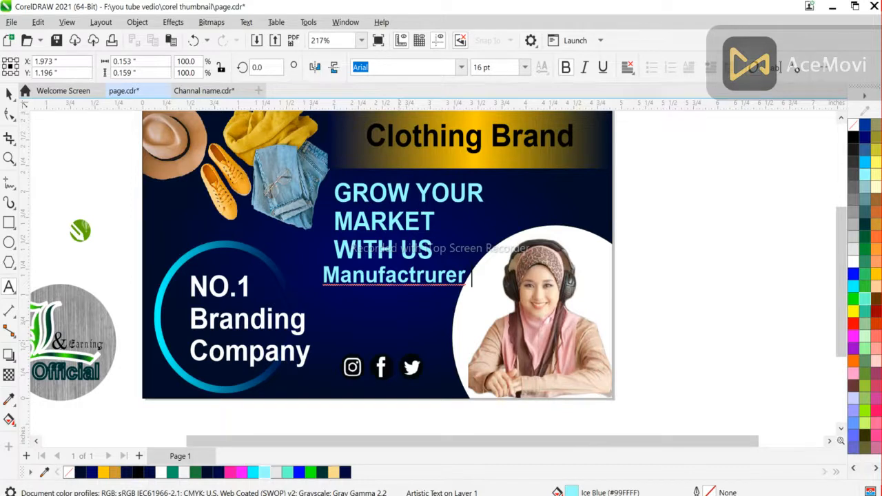
right_click(357, 282)
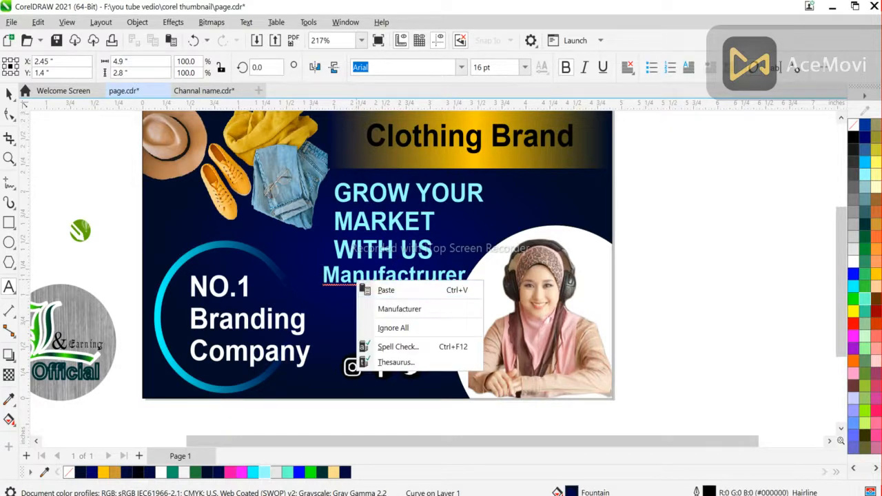
click(399, 309)
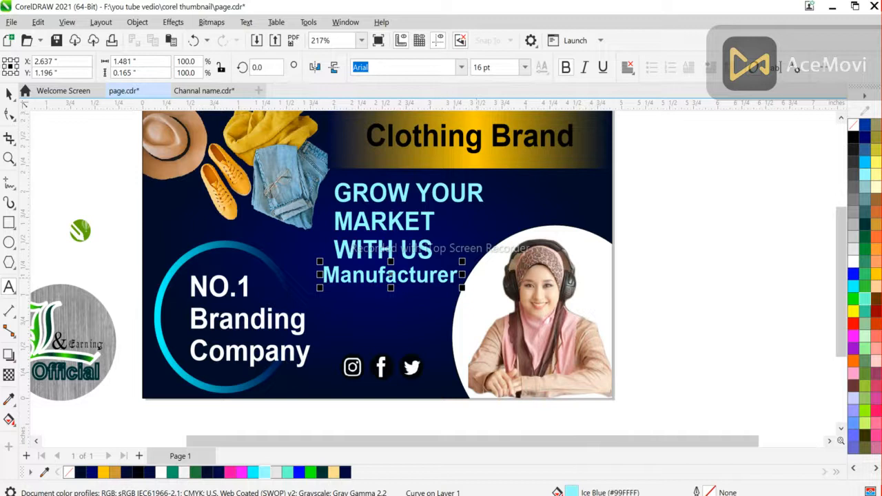
- Extend the Manufacturer text to read "Manufacturer of men and woman" with a second line "both clothing items"
click(488, 320)
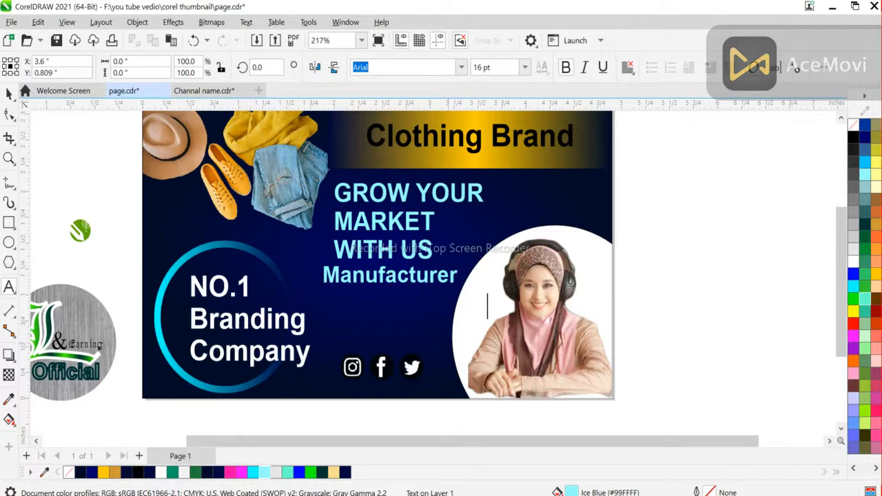
click(456, 276)
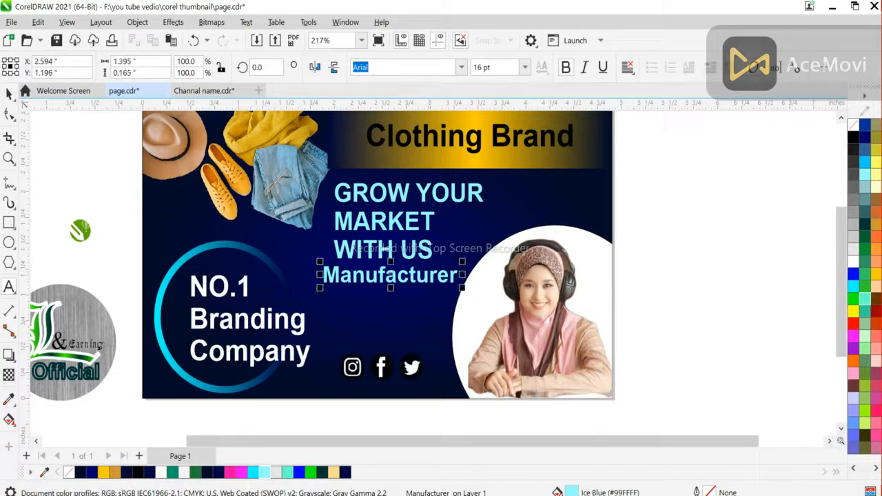
text(of)
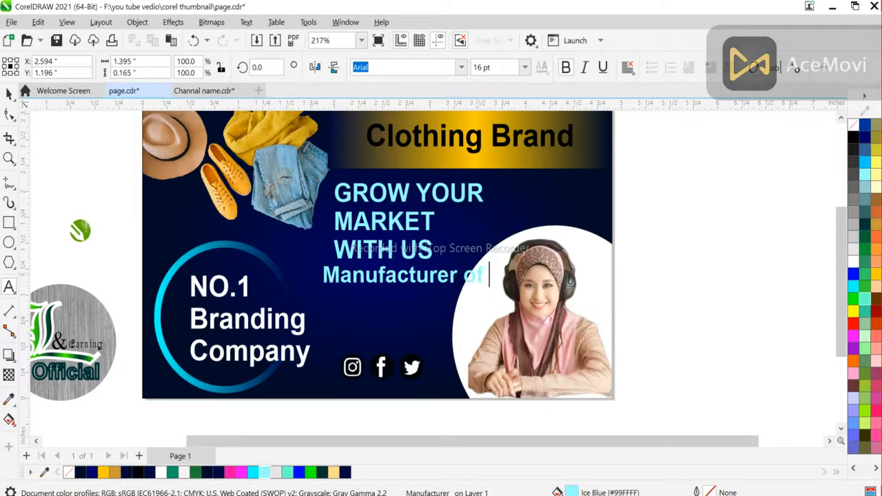
text( men an)
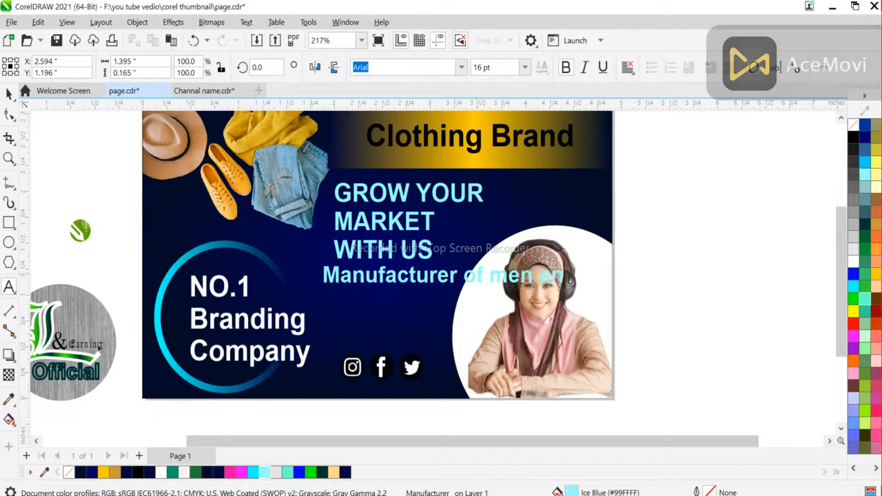
text(d woman)
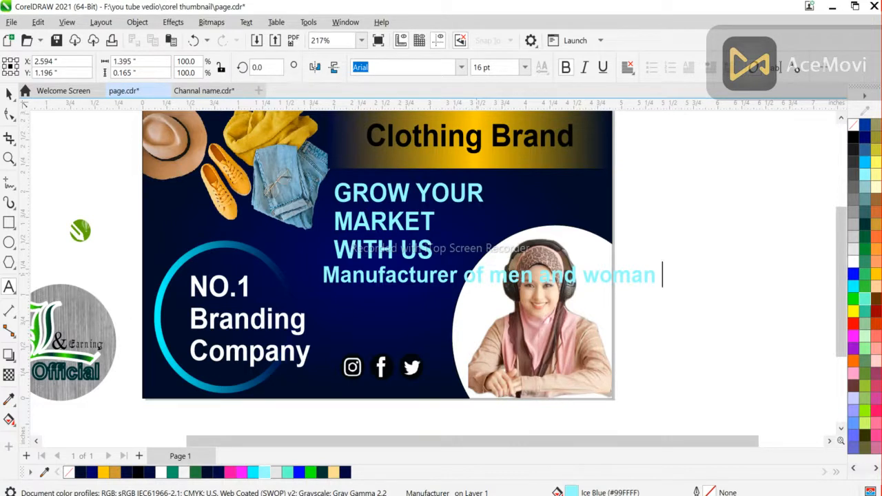
key(Escape)
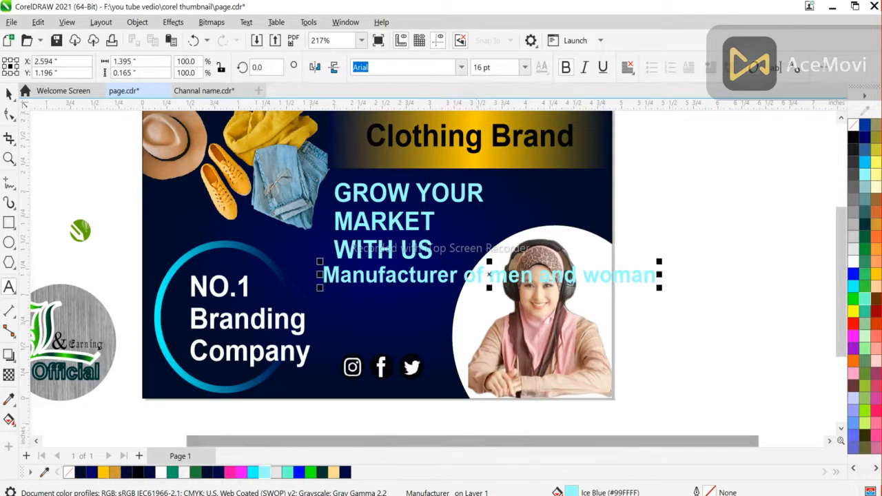
text(b)
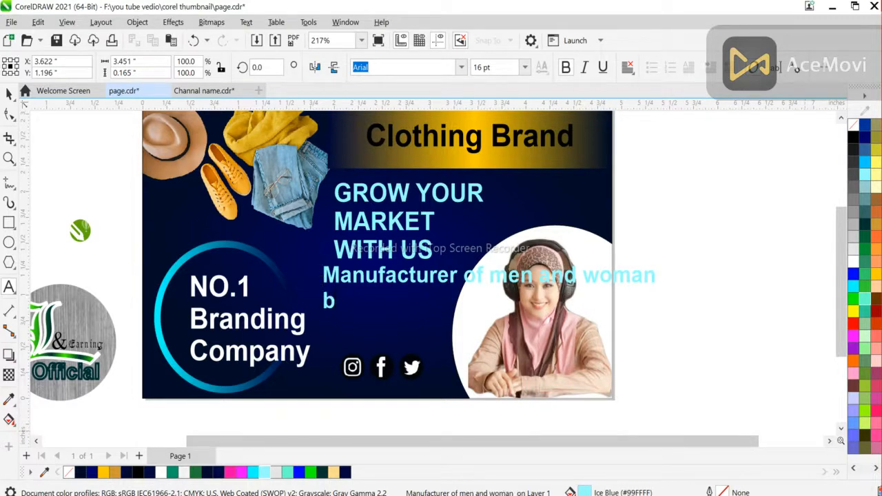
text(oth clothing)
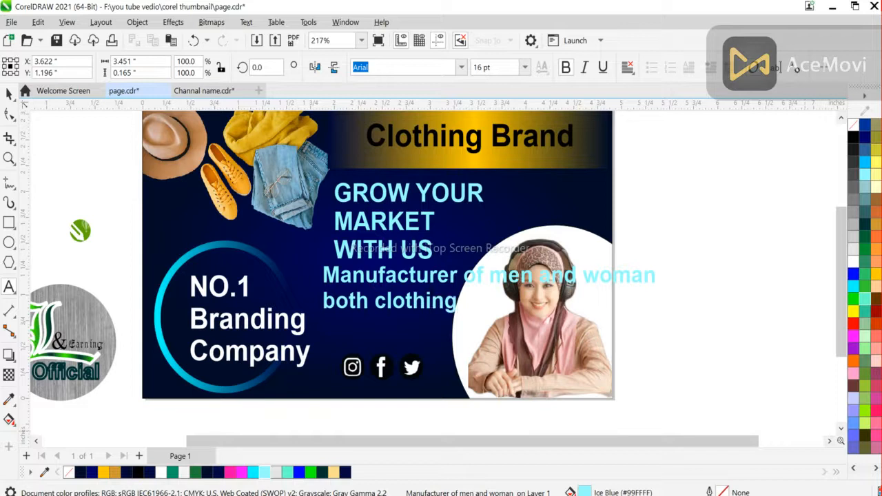
text( items)
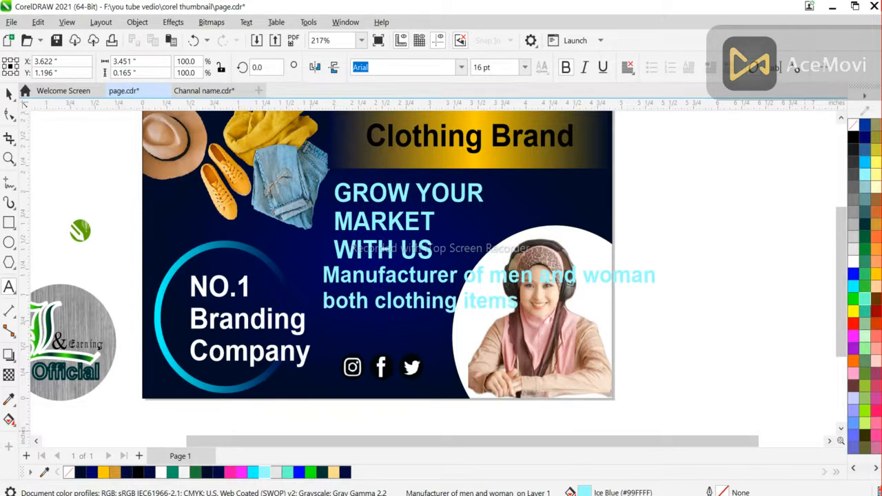
click(9, 93)
key(Escape)
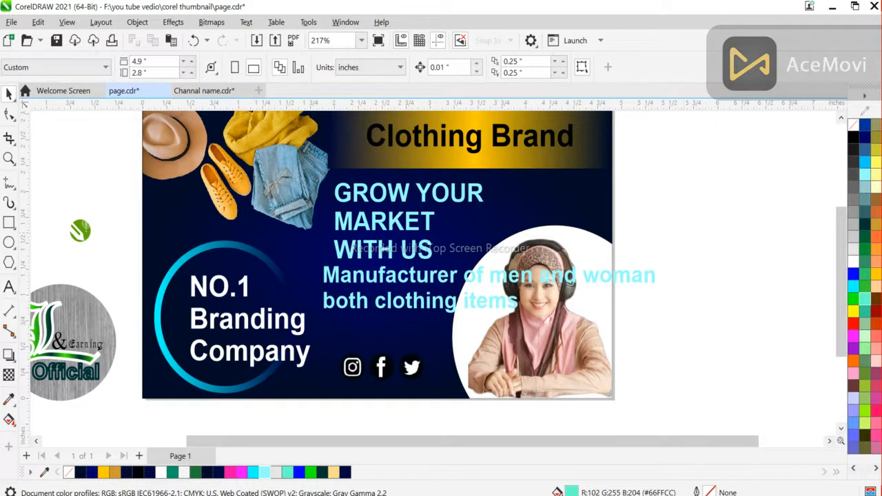
- Break the two-line manufacturer text apart into separate lines and the first line into individual words
click(414, 275)
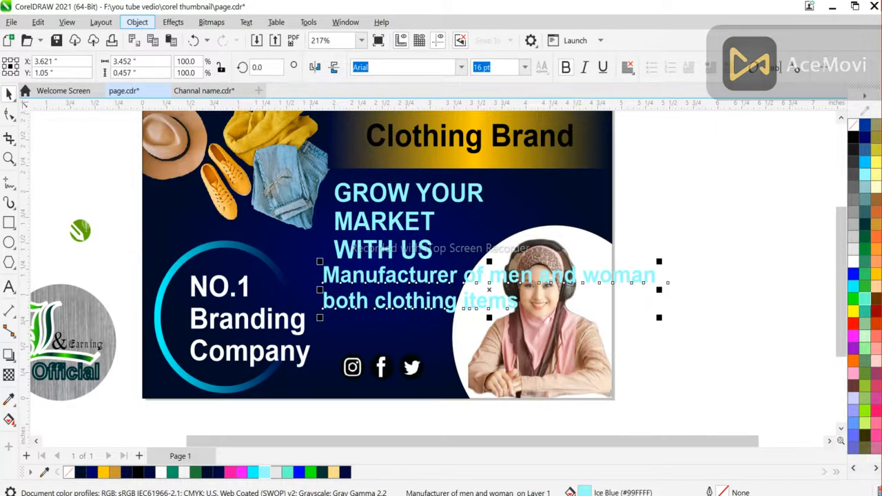
click(137, 22)
key(Escape)
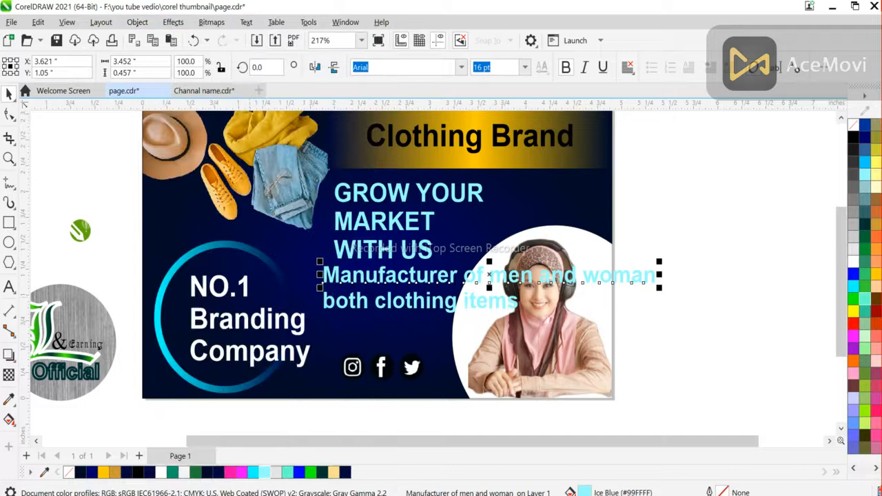
key(Escape)
click(537, 317)
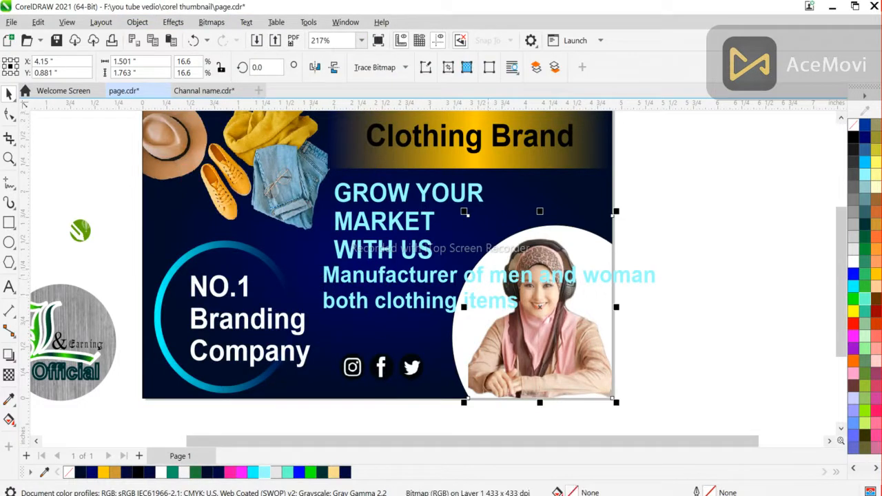
click(488, 276)
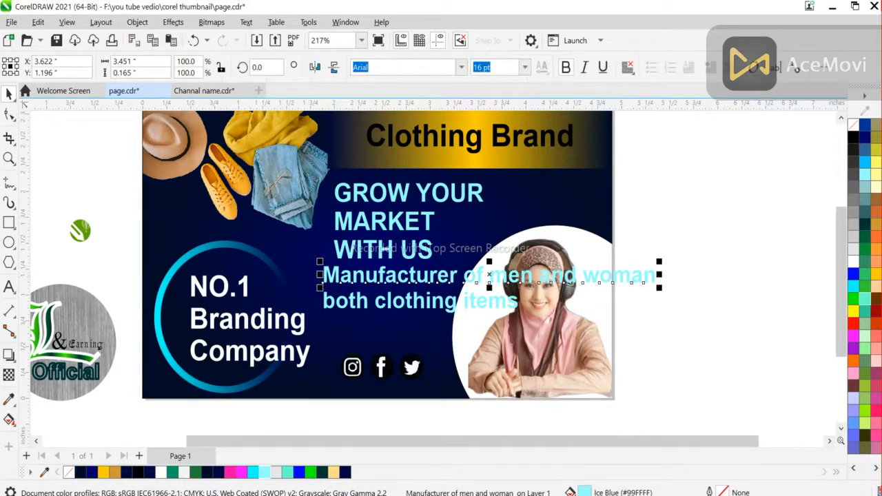
click(137, 22)
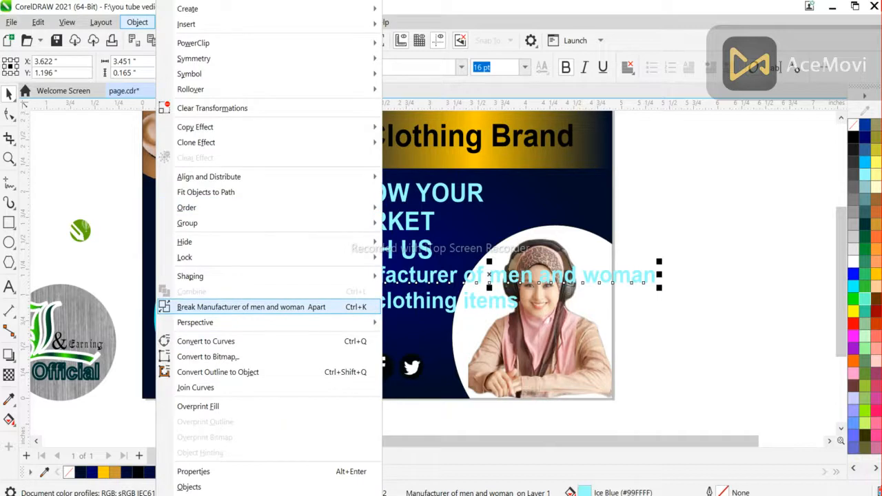
click(251, 307)
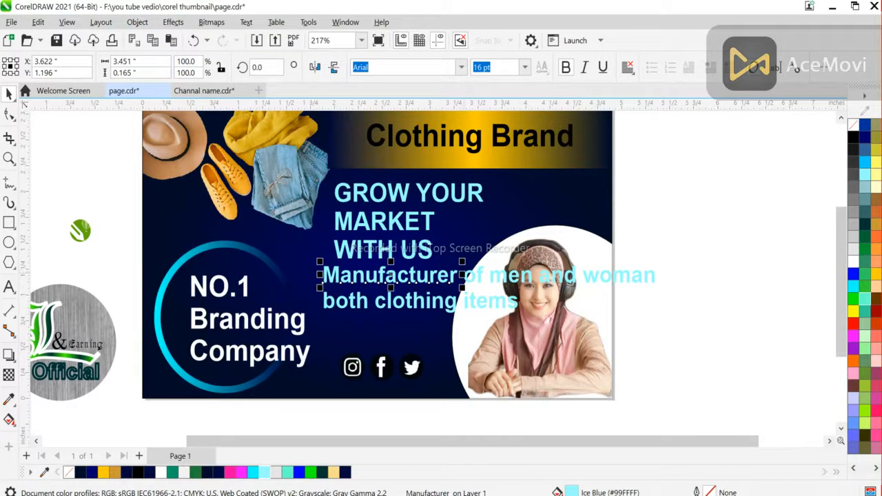
- Group the words "men and woman" as one object separate from "Manufacturer of"
click(475, 275)
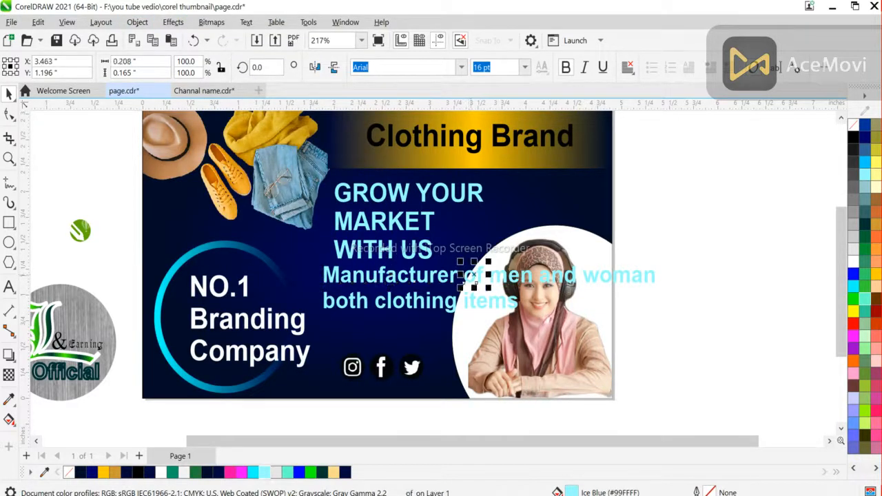
click(389, 277)
drag(675, 218, 487, 296)
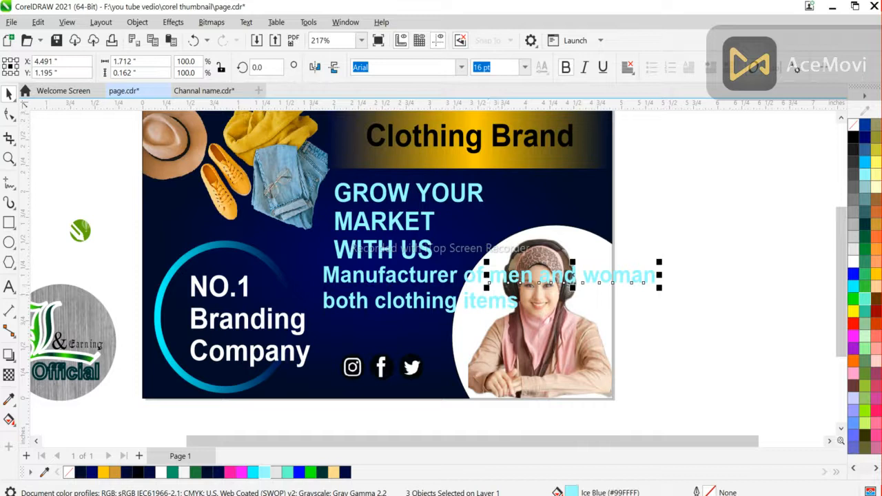
key(ctrl+g)
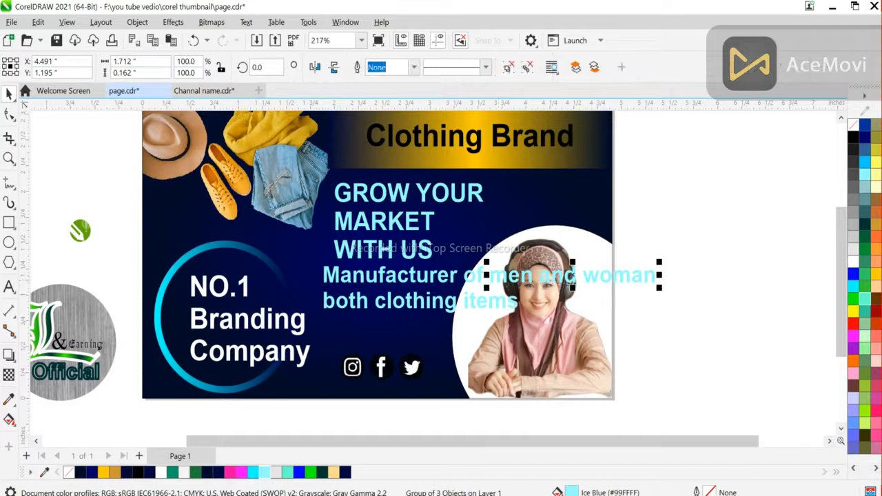
- Move "both clothing items" down above the social icons and place "men and woman" between it and "Manufacturer of"
double_click(436, 302)
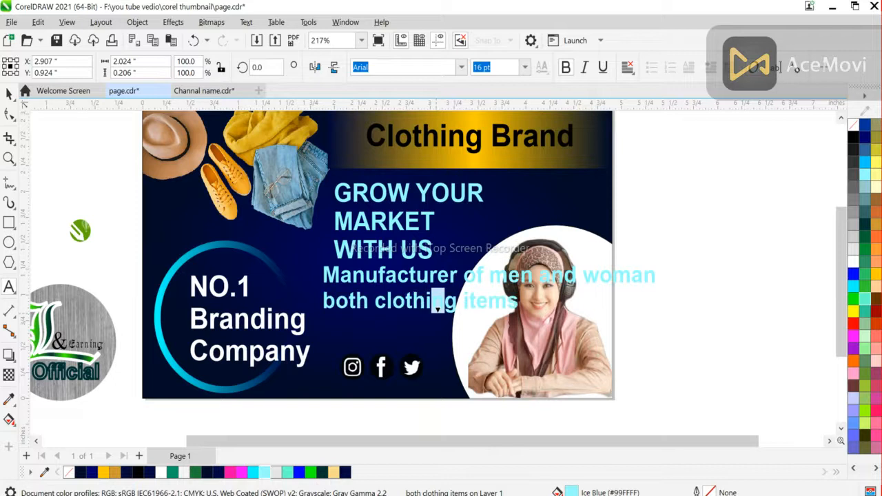
click(9, 93)
drag(414, 301, 406, 331)
drag(497, 276, 328, 308)
- Group the words "Manufacturer" and "of" into a single first-line object
drag(628, 241, 315, 288)
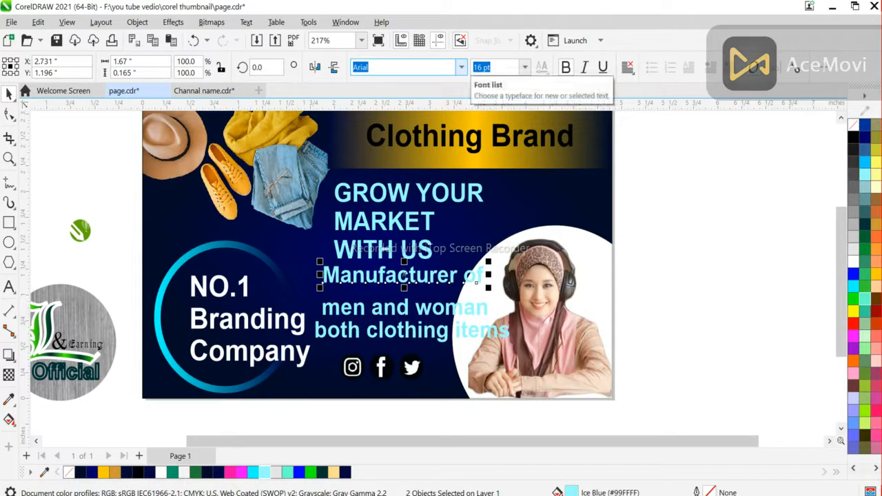
key(Escape)
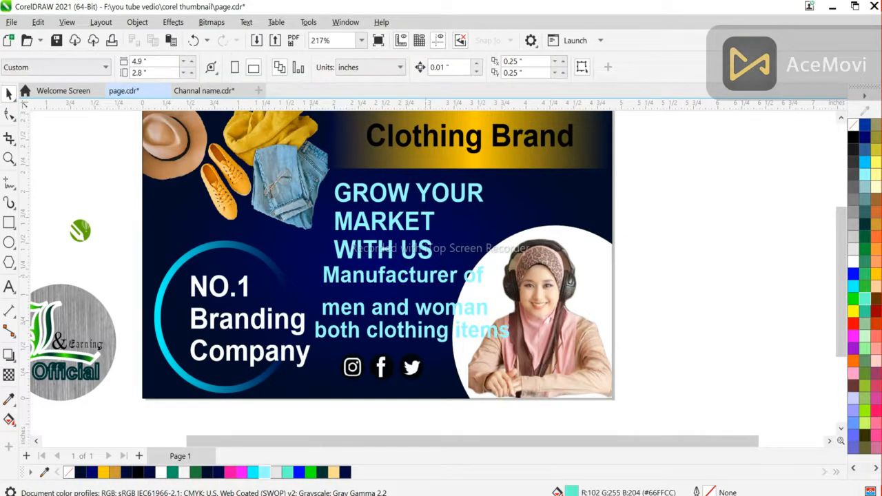
click(390, 275)
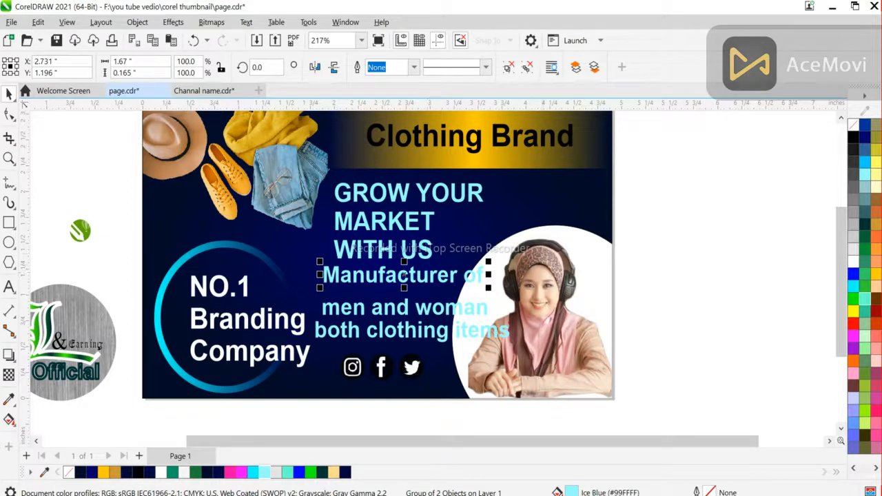
drag(298, 239, 676, 350)
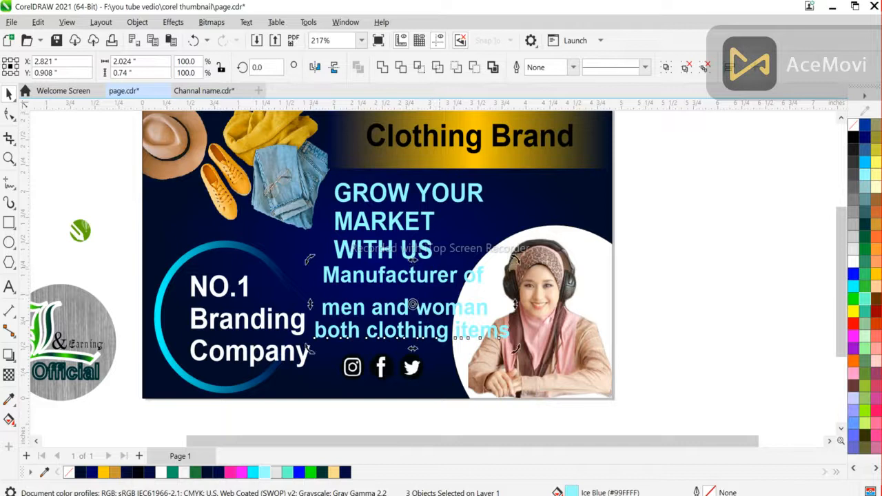
key(Escape)
click(400, 275)
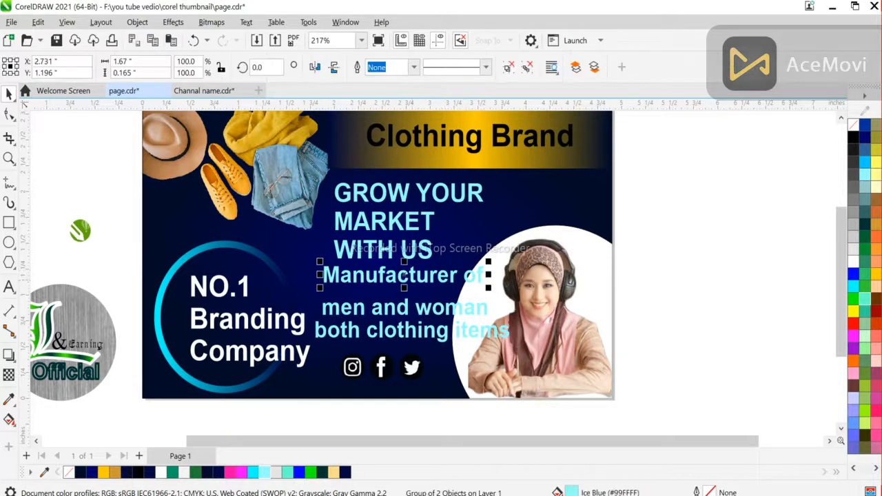
- Restyle the three manufacturer lines as white, non-bold text and move the first line down close to the second
key(F8)
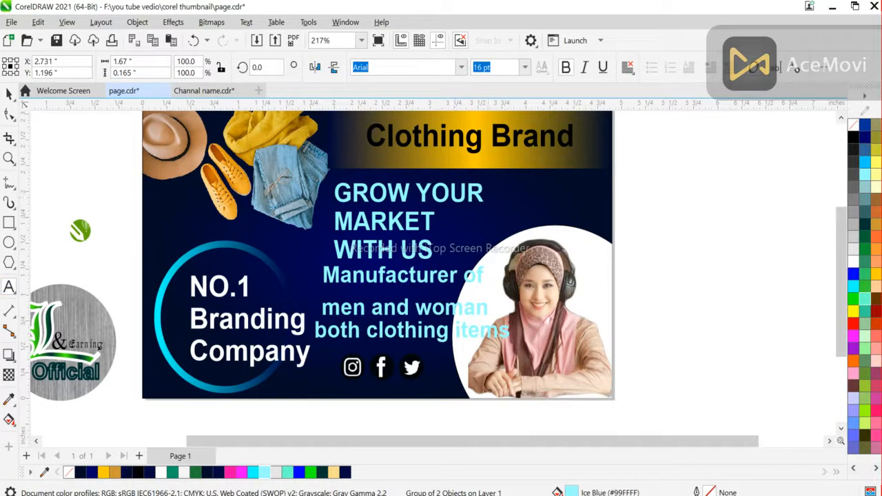
key(ctrl+b)
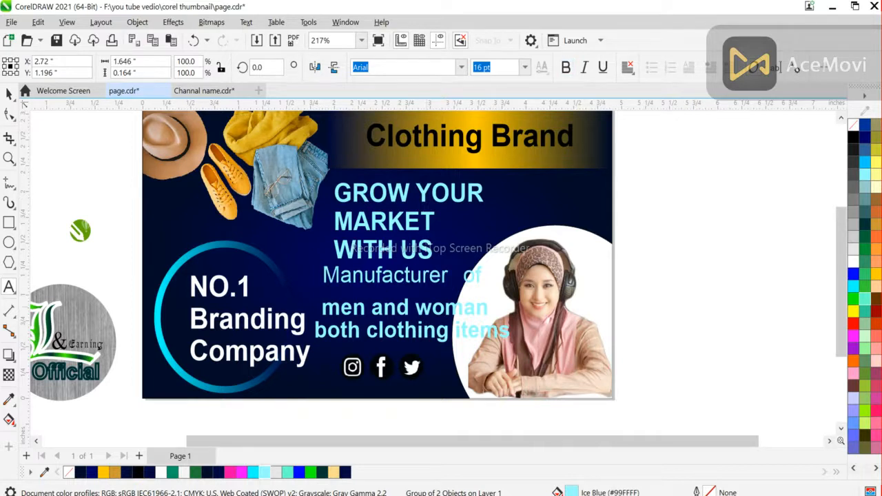
click(452, 307)
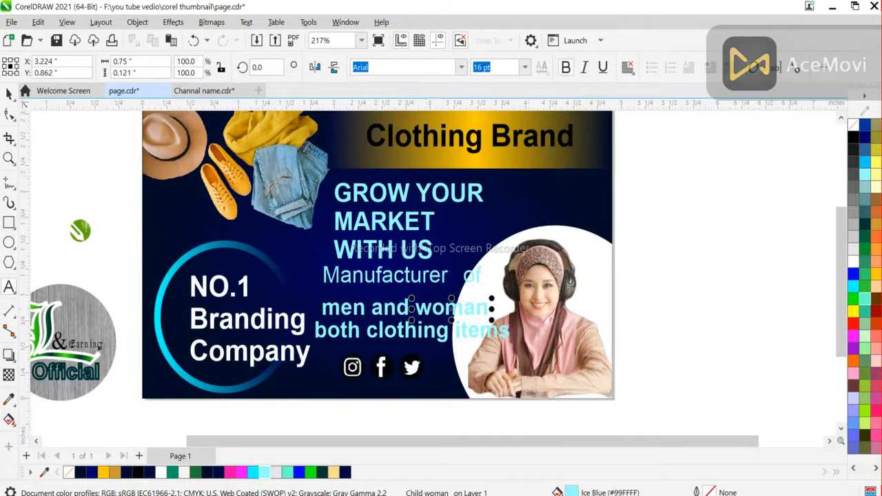
key(Escape)
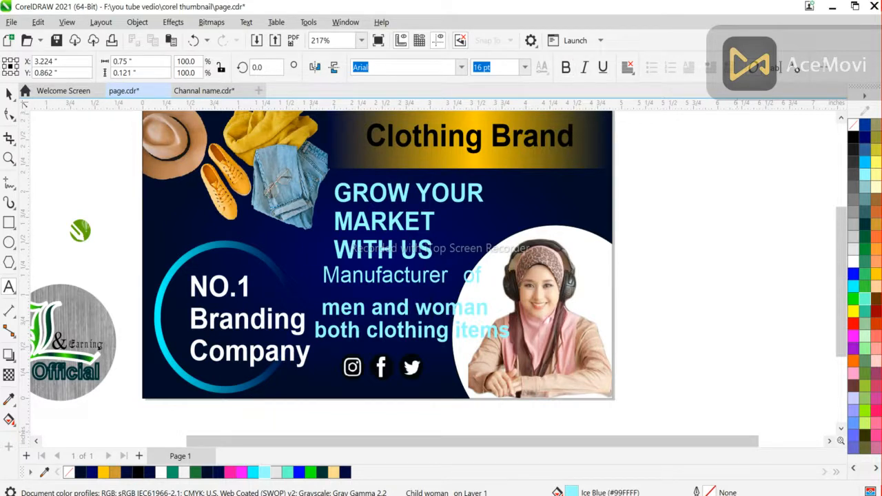
key(ctrl+z)
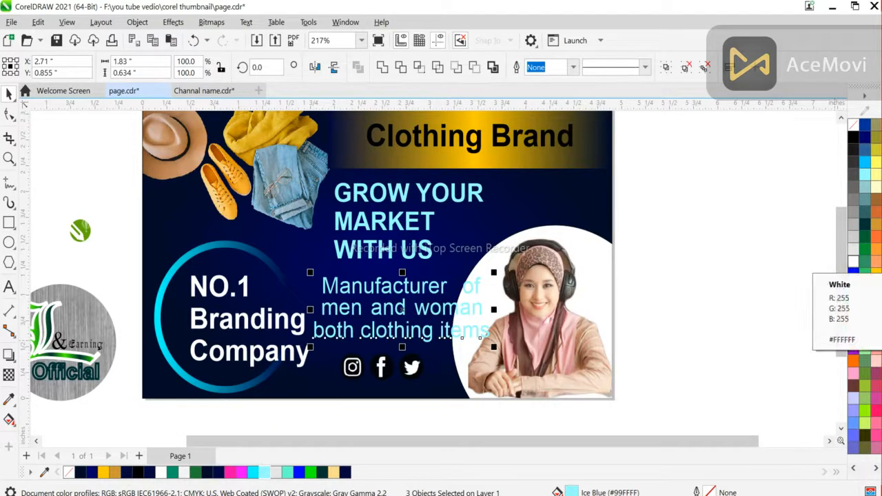
click(854, 262)
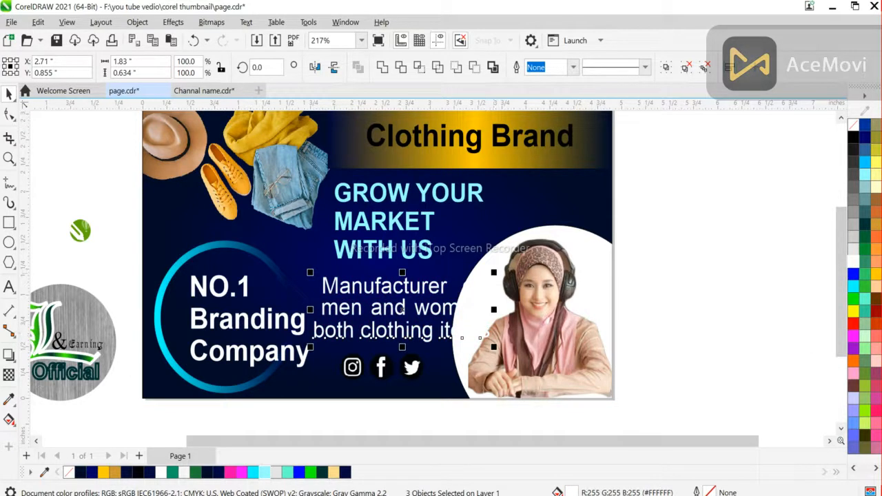
- Shrink the three manufacturer lines to about 0.84 by 0.29 inches, position them under WITH US, and group them
drag(310, 272, 342, 284)
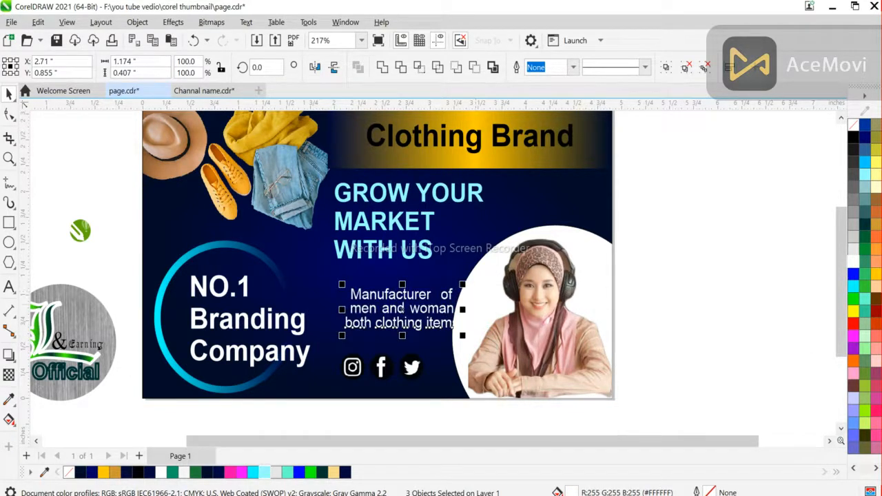
drag(402, 310, 386, 296)
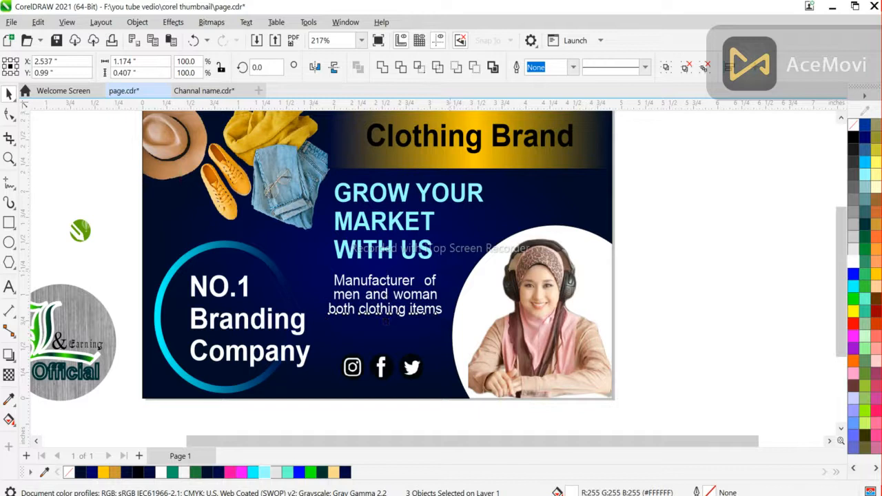
drag(442, 323, 430, 316)
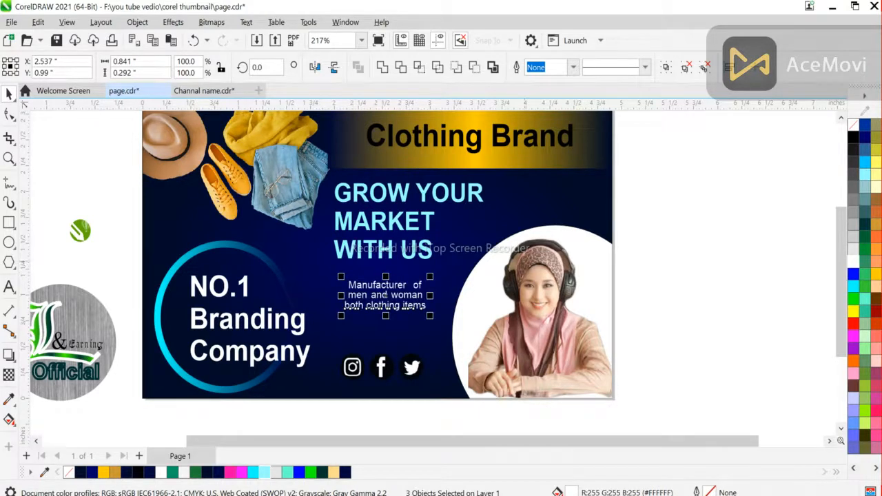
key(ctrl+g)
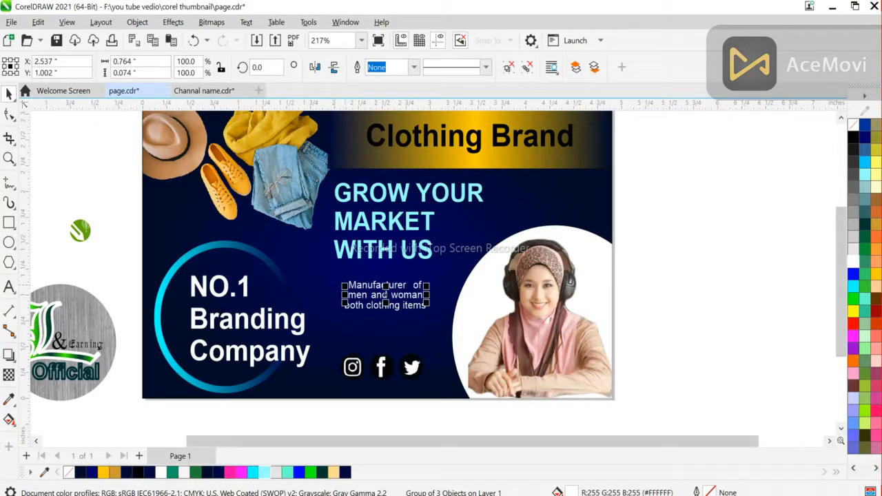
- Group the three manufacturer lines and enlarge them about their center to about 1.24 by 0.43 inches
drag(634, 244, 337, 320)
key(ctrl+g)
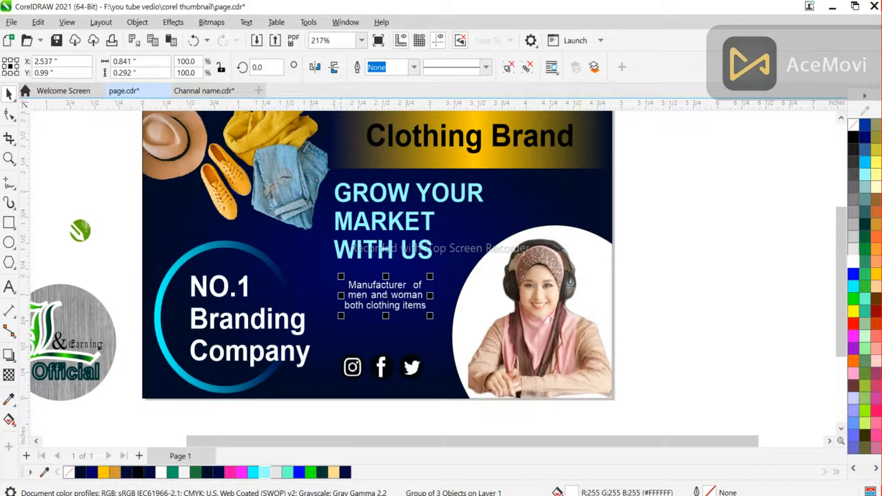
drag(430, 315, 450, 323)
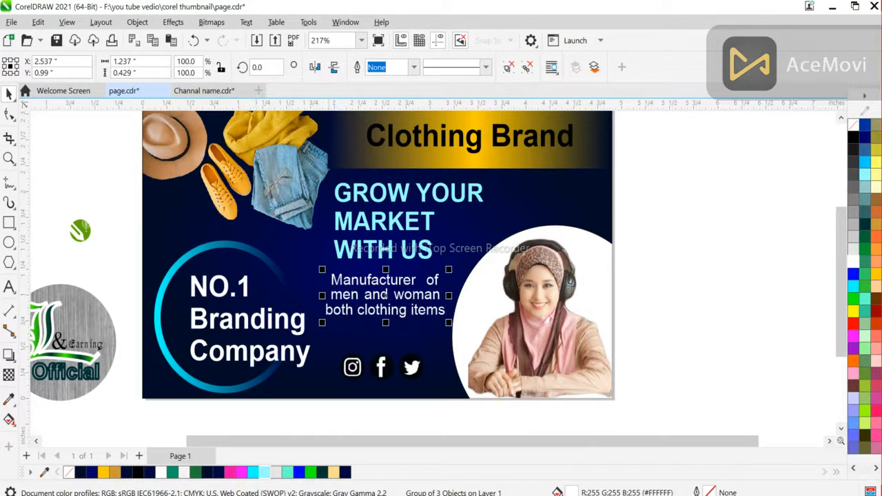
key(Escape)
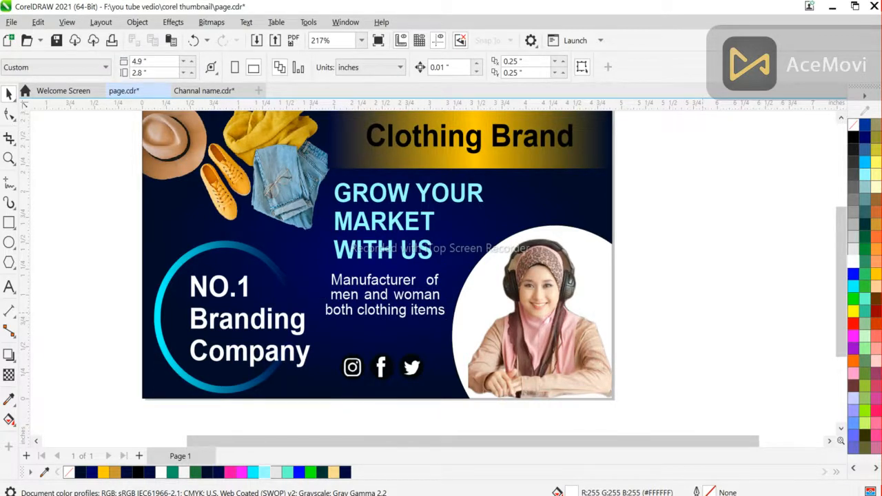
- Enlarge the group of three social icons slightly about its center, keeping it below the manufacturer text
scroll(414, 265, up, 1)
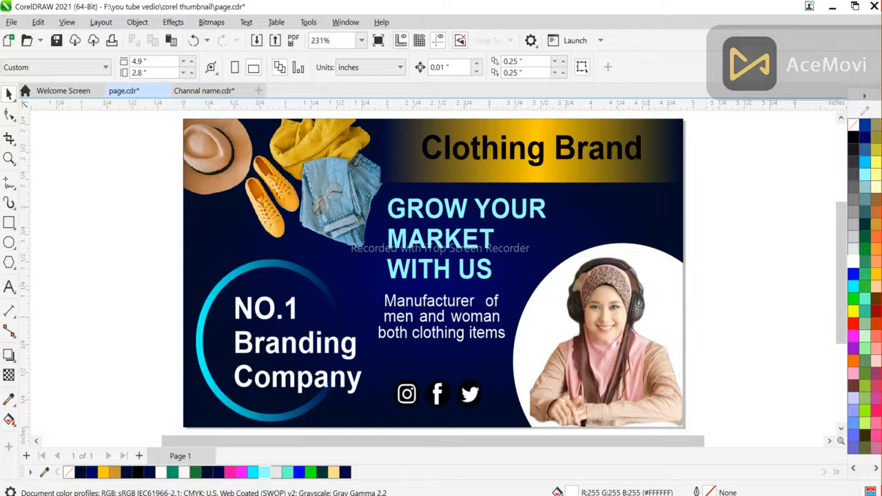
click(438, 394)
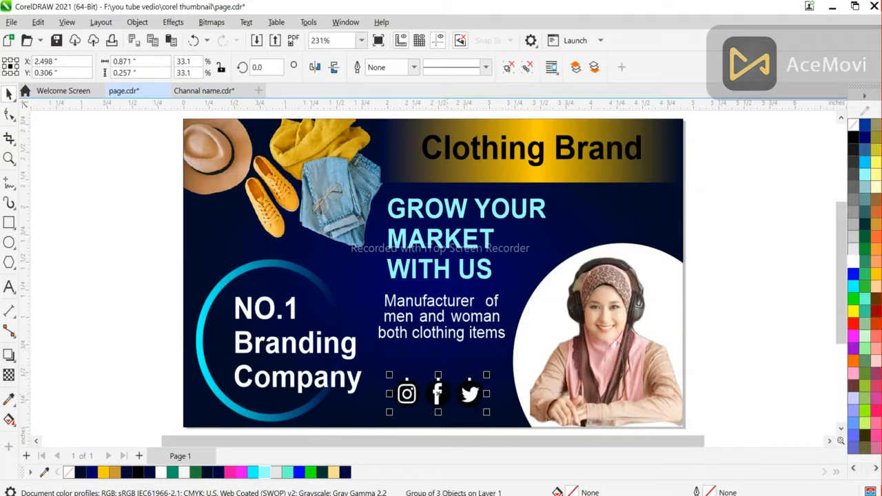
drag(487, 412, 496, 415)
key(F10)
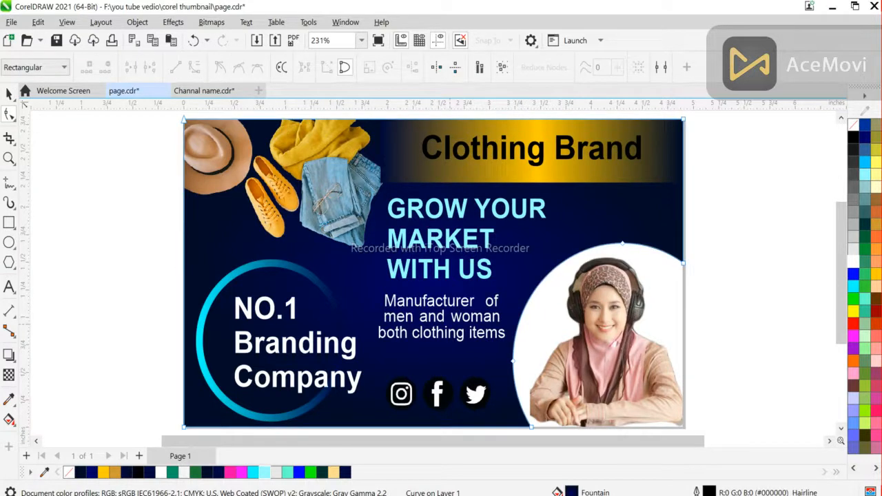
key(Escape)
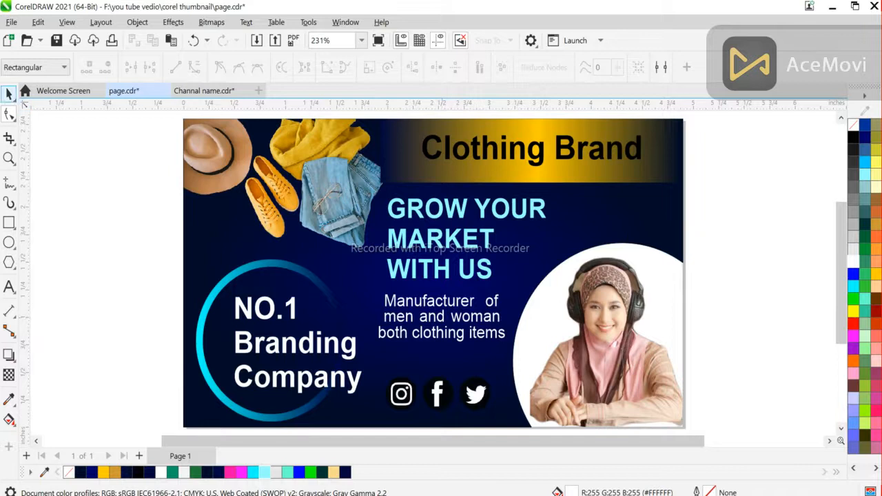
- Move the manufacturer text group down slightly to widen the gap below WITH US
key(space)
click(442, 316)
drag(441, 317, 439, 329)
- Enlarge the GROW YOUR MARKET WITH US slogan to about 22.6 pt beside the clothes image and lower the manufacturer text closer to the social icons
click(442, 238)
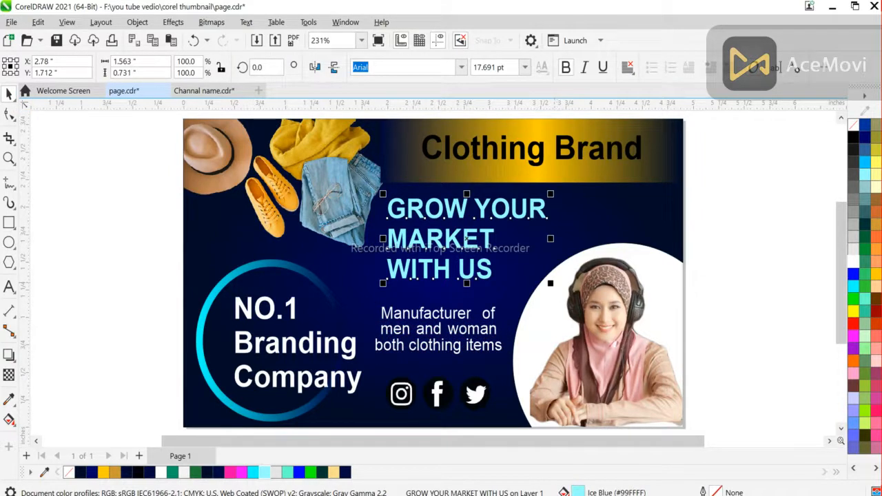
shift+click(600, 345)
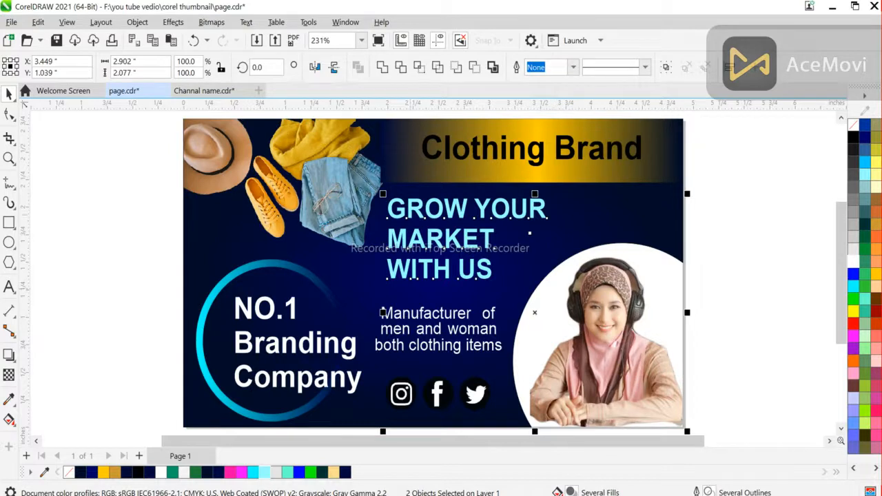
click(410, 238)
click(530, 233)
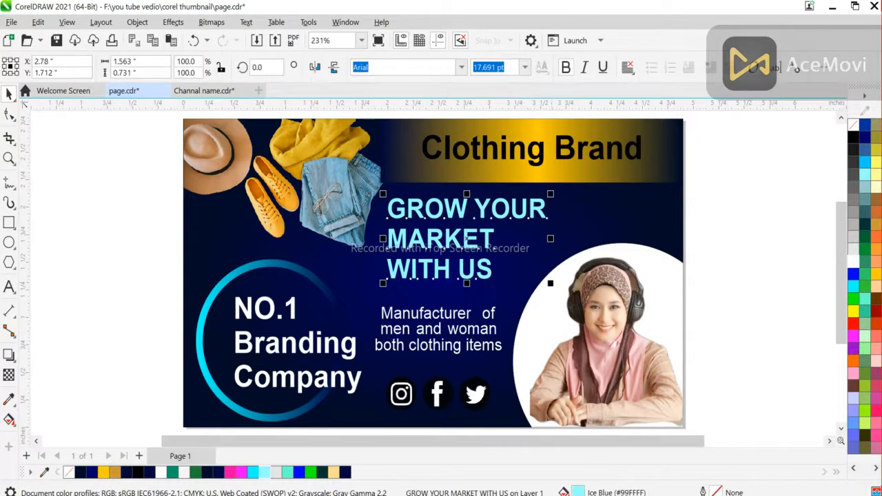
drag(550, 282, 573, 294)
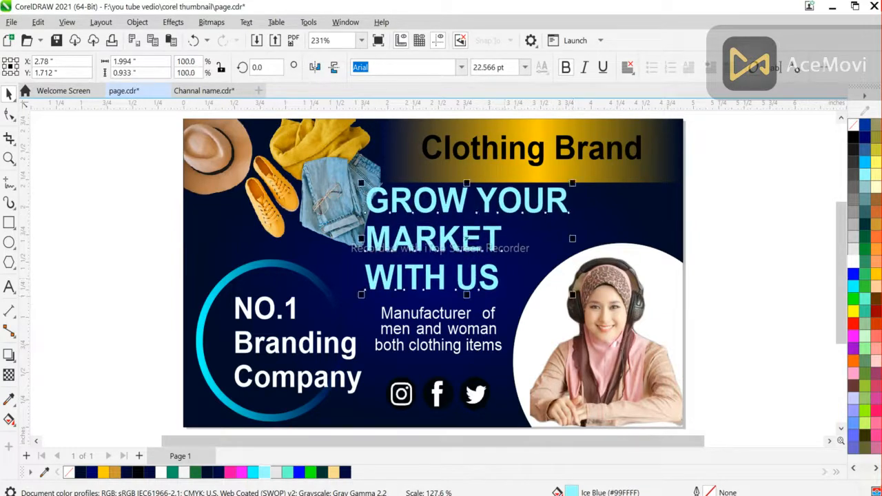
drag(467, 238, 484, 239)
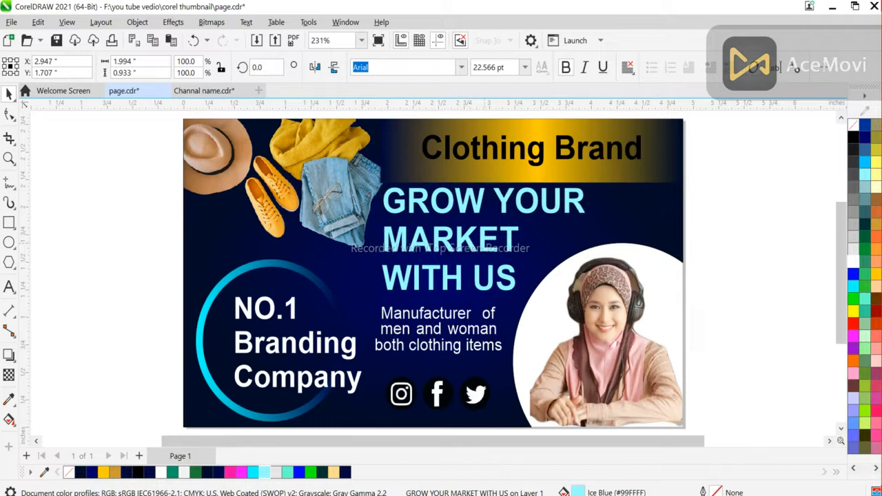
key(Escape)
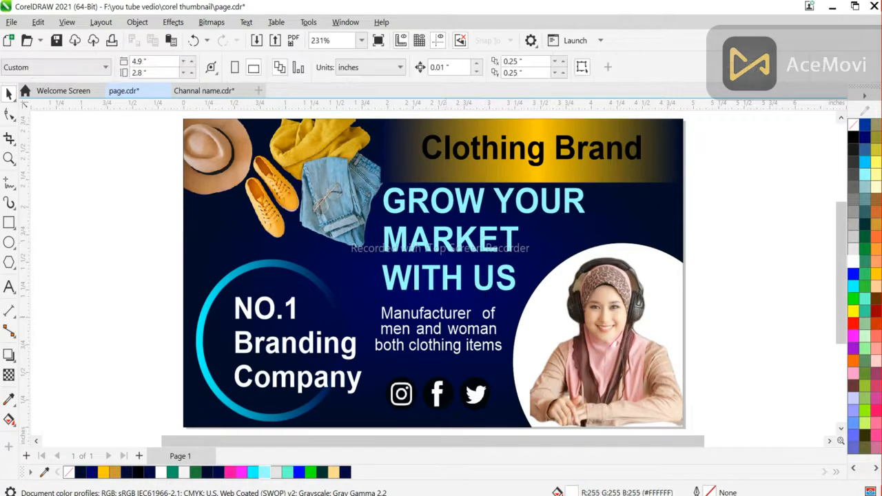
drag(439, 330, 441, 338)
key(Escape)
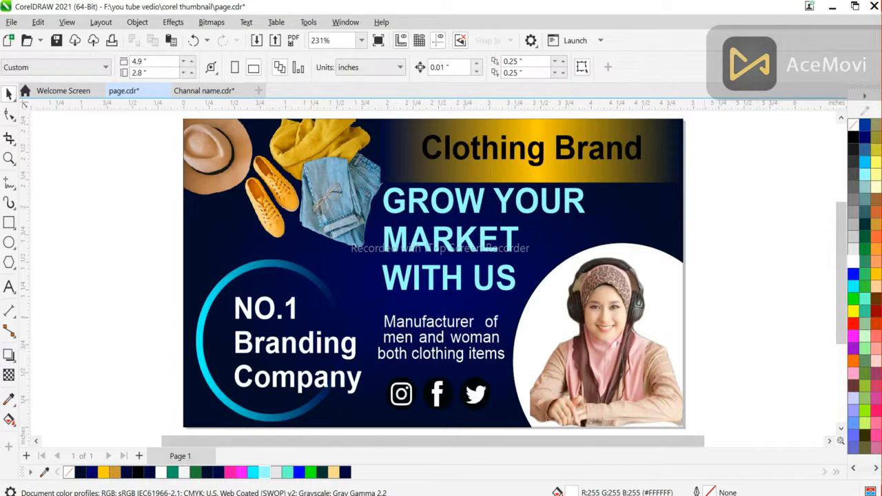